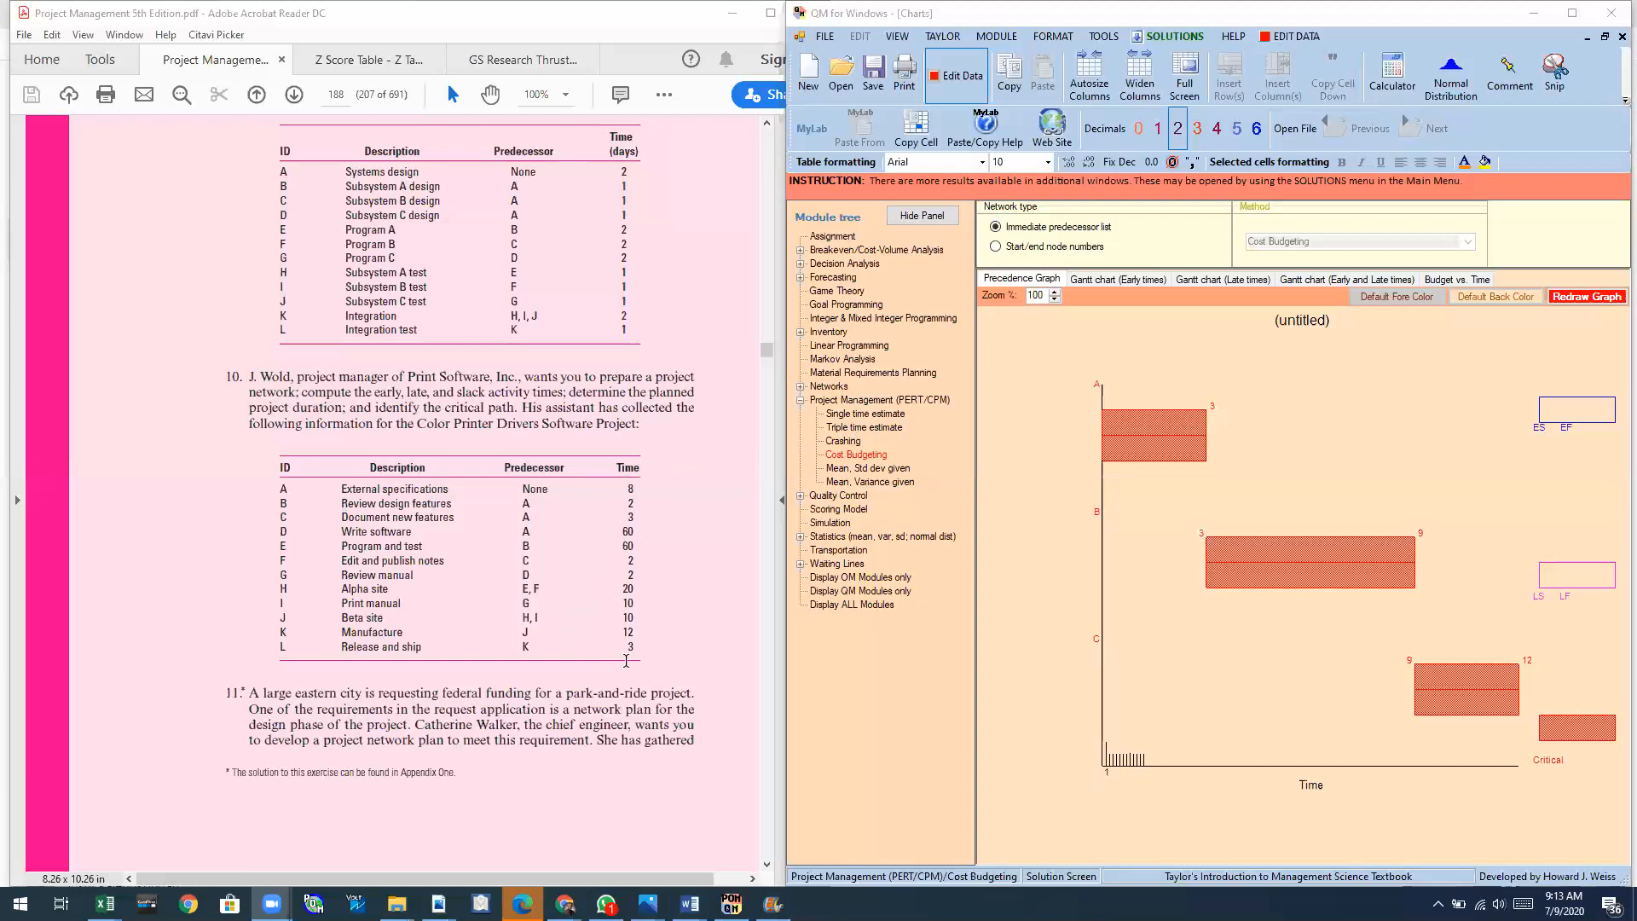
Discard the modified data and create a single time estimate project data set titled Problem 10 with 12 activities.
scroll(626, 603, up, 1)
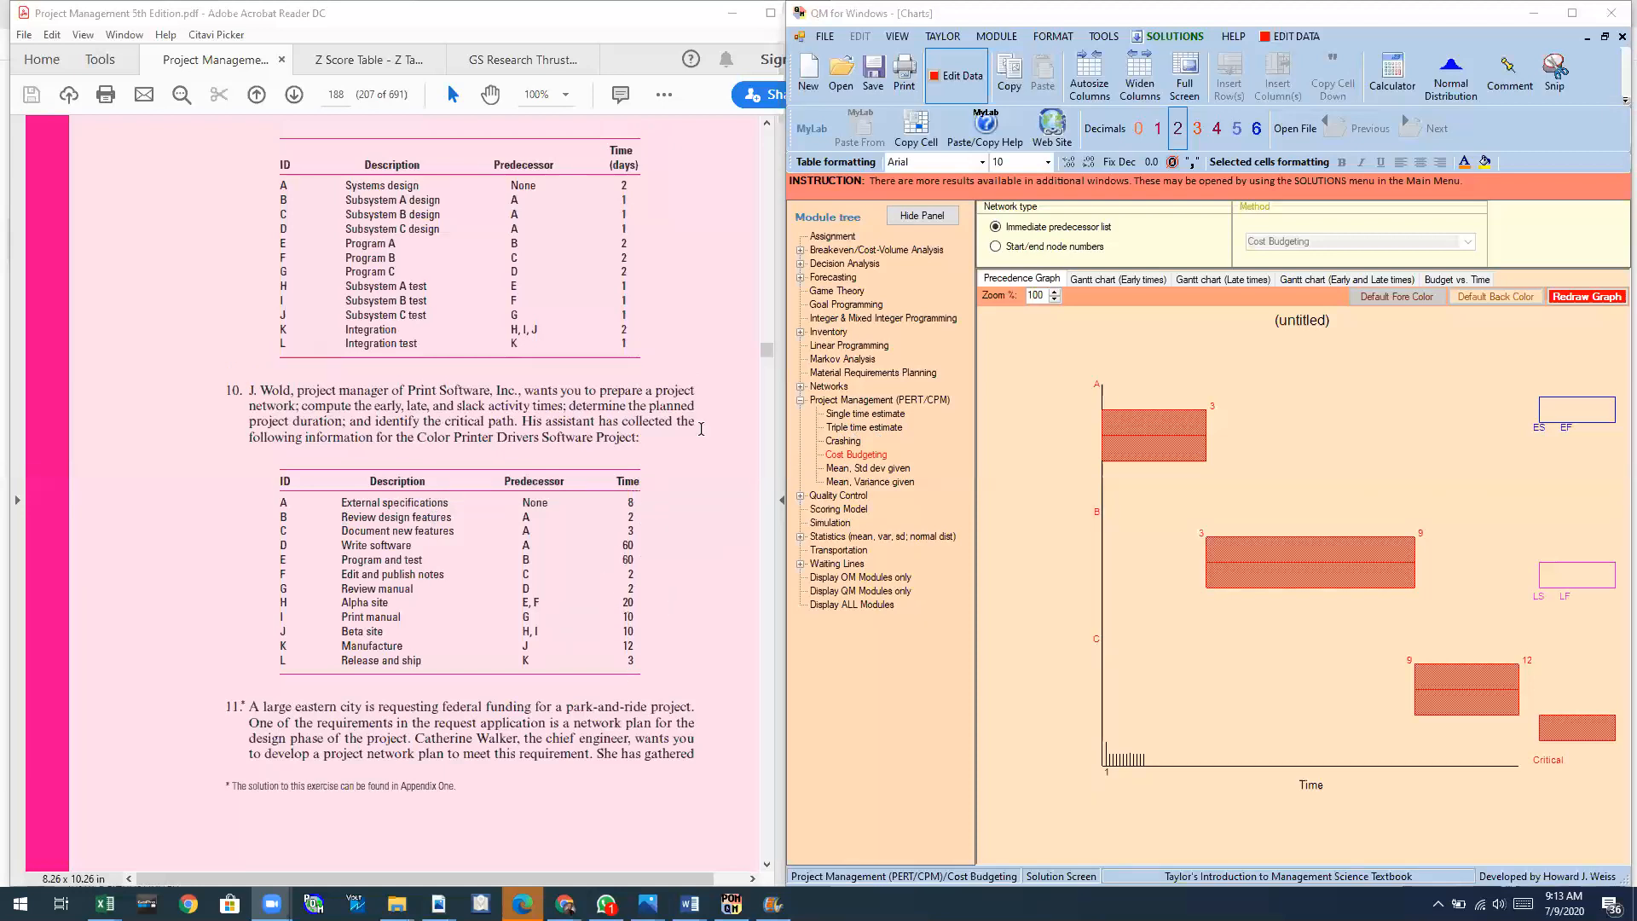
click(824, 402)
click(843, 416)
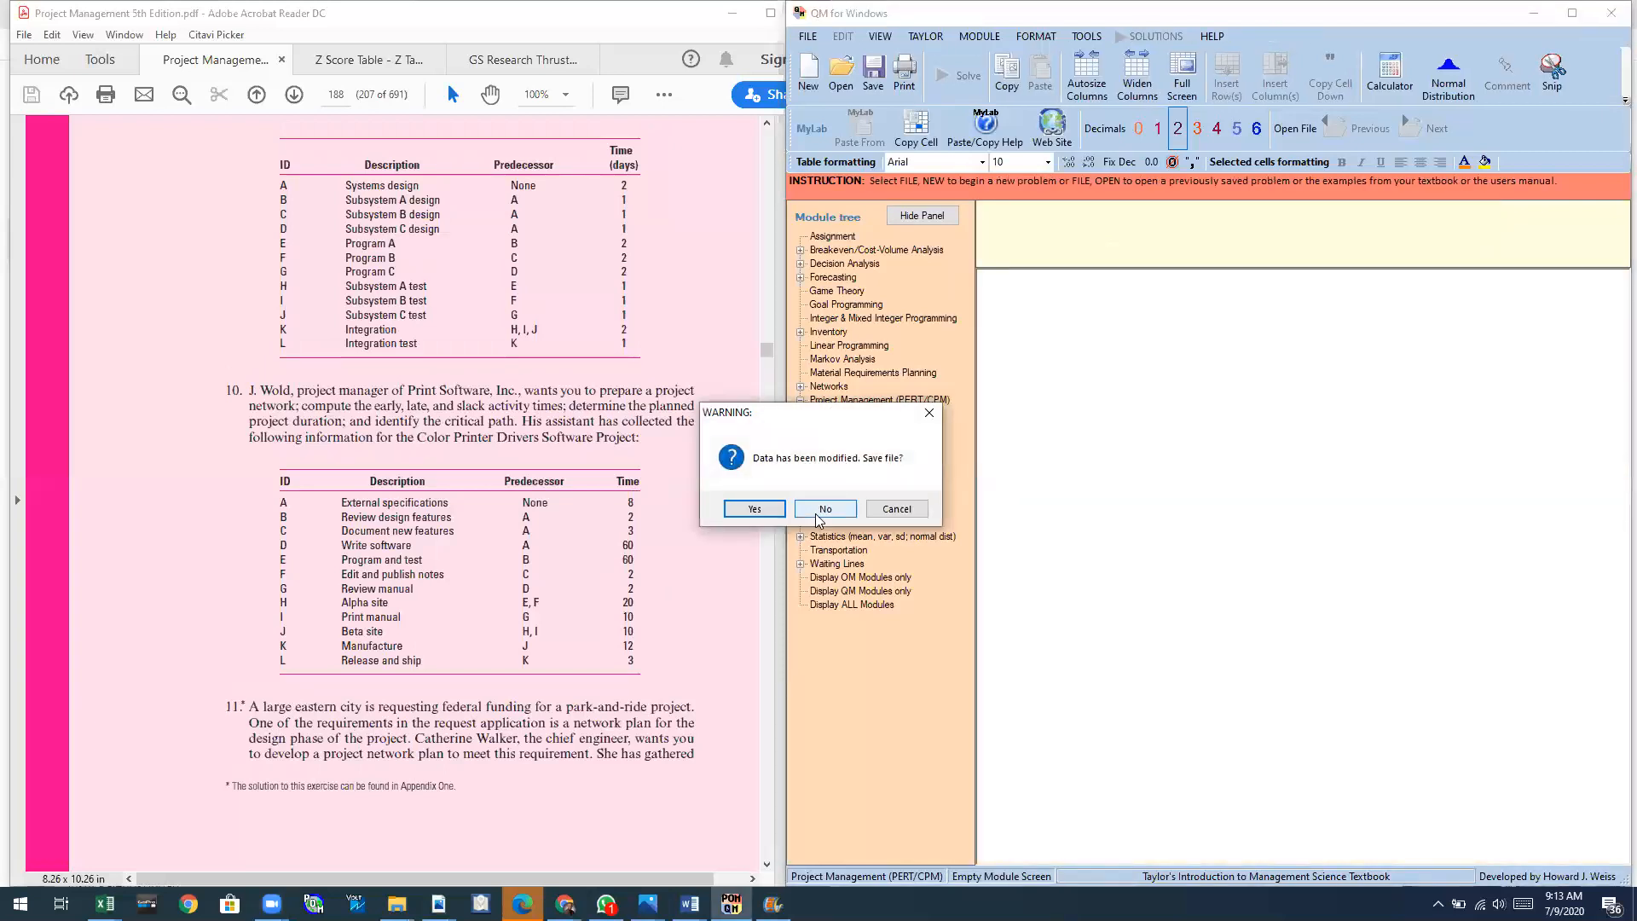
click(818, 511)
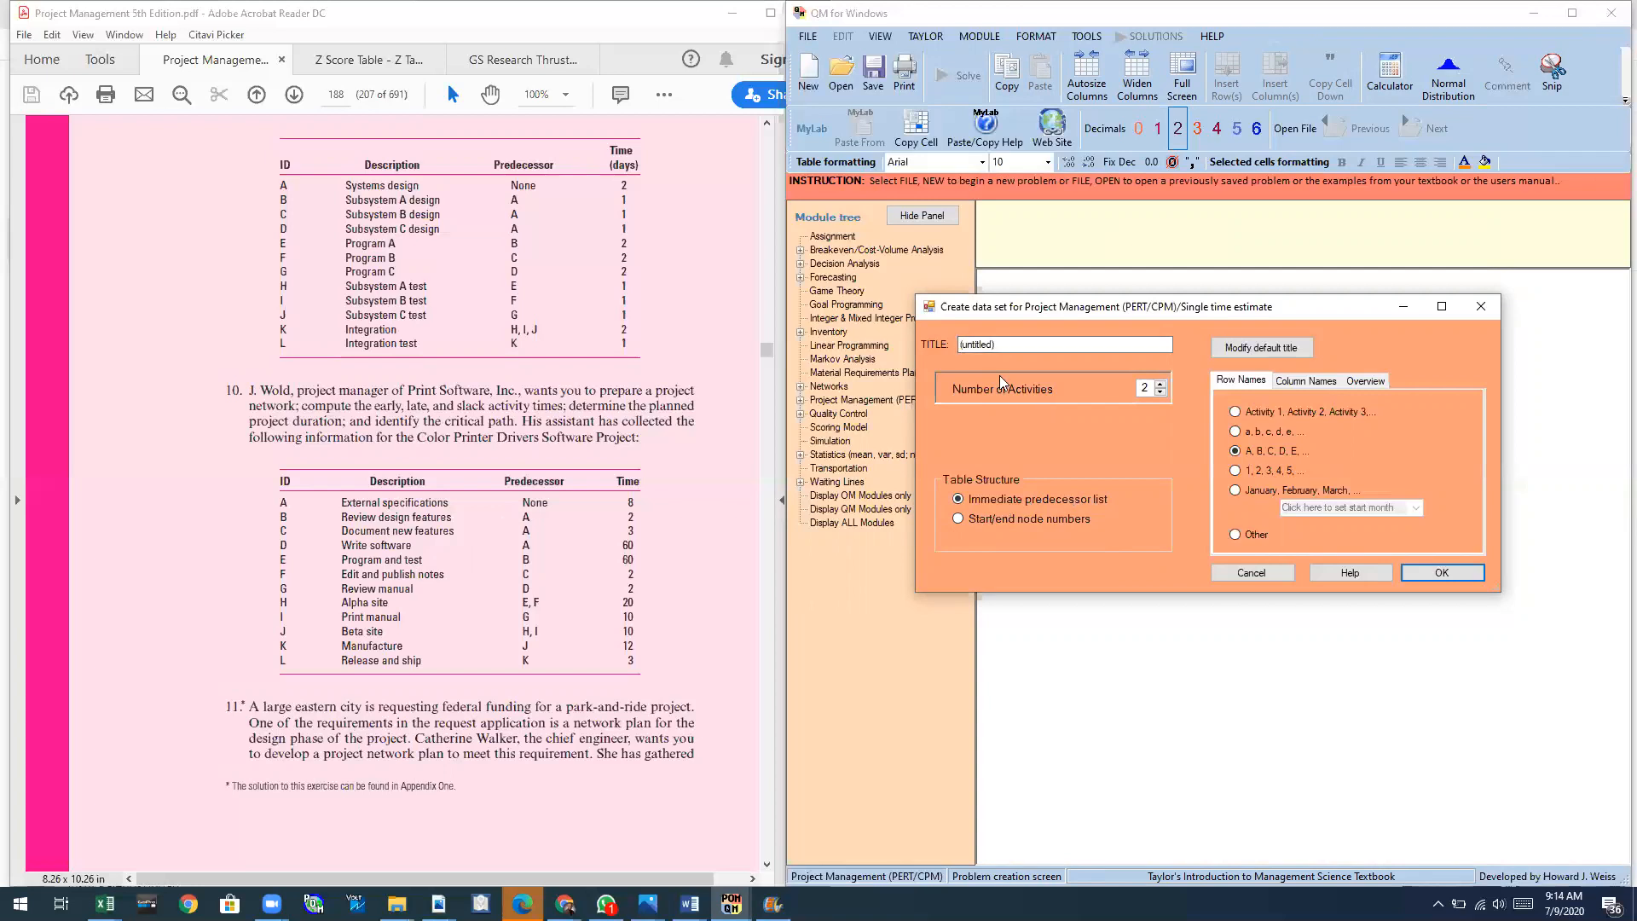
click(968, 344)
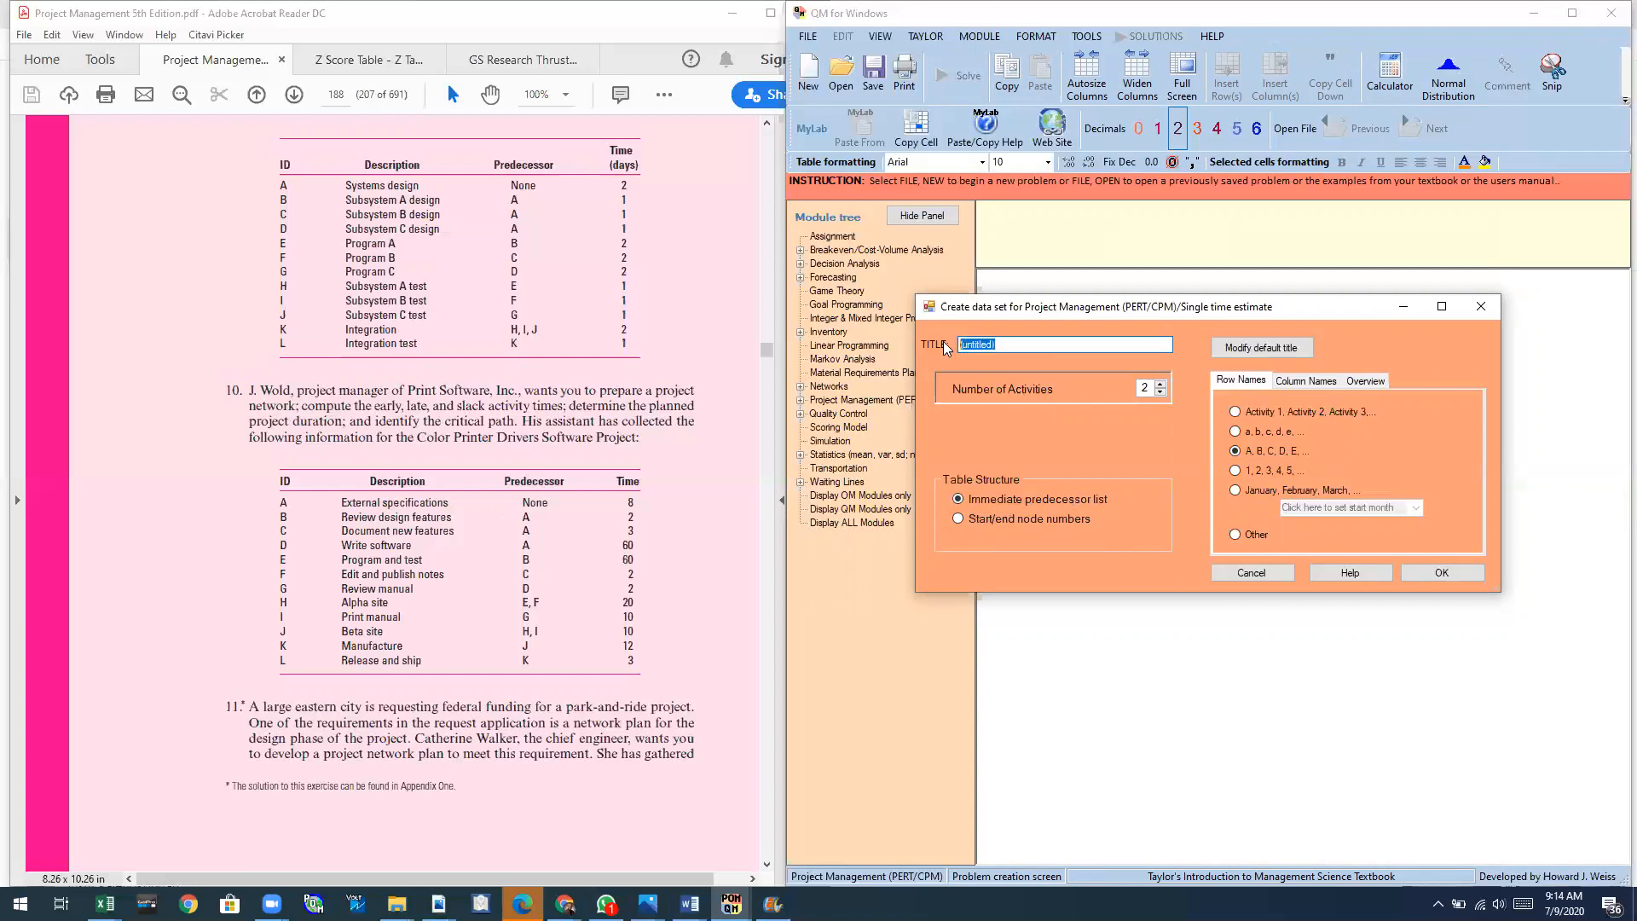
text(Problem 10)
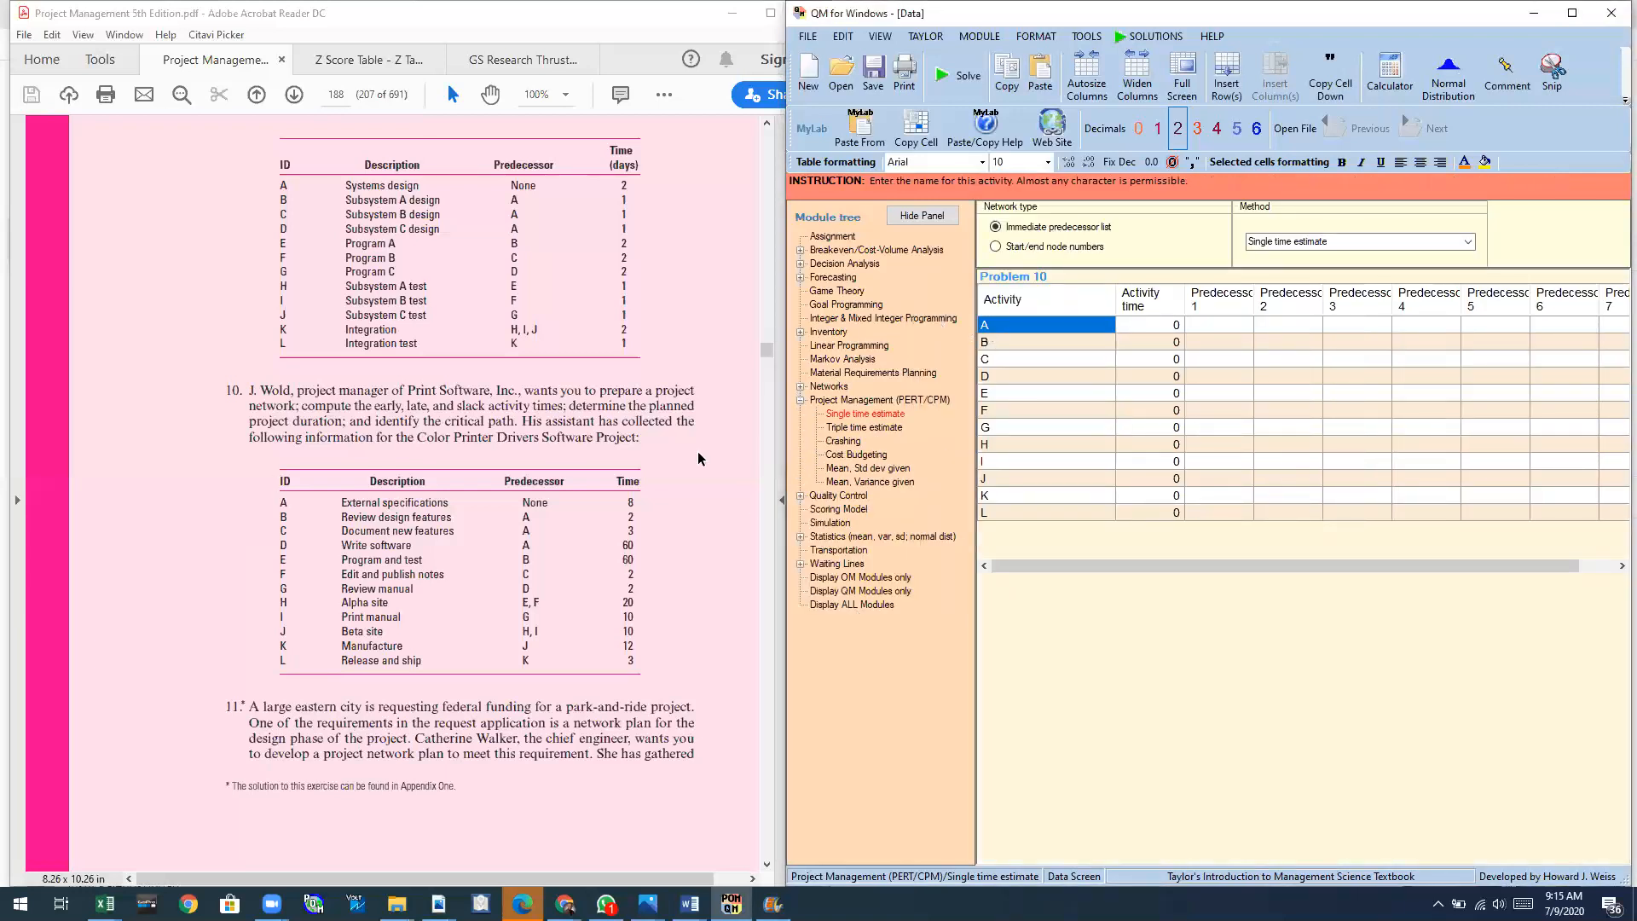
Set activity A's time to 8 and enlarge the textbook PDF in Acrobat Reader to 125% around exercise 10's table.
click(1171, 328)
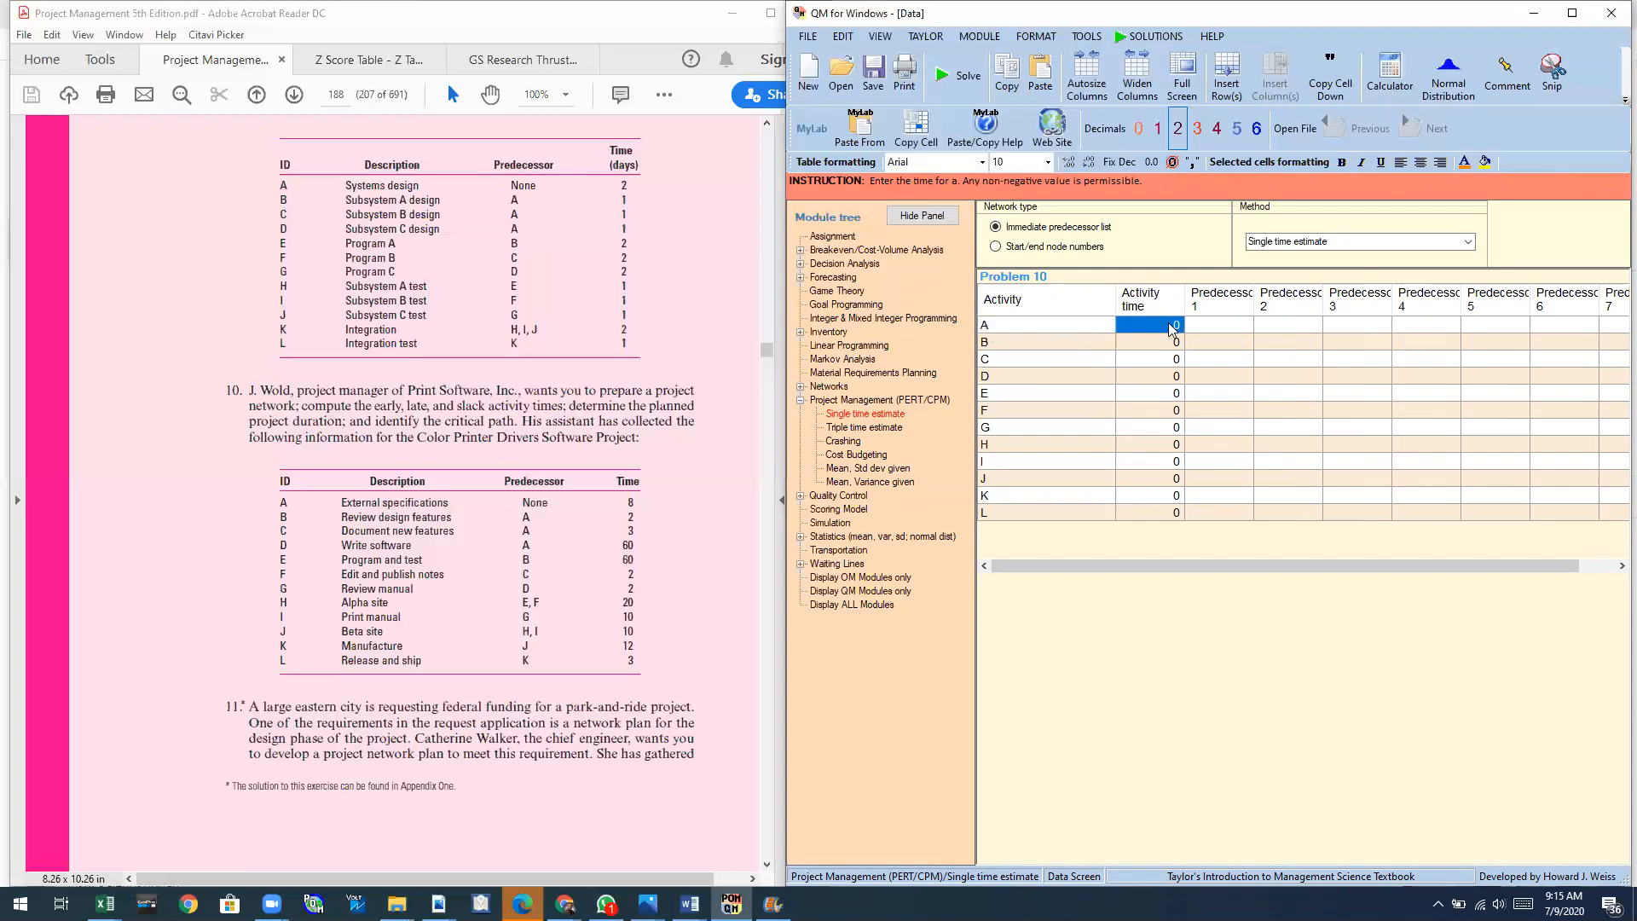
text(8)
click(570, 95)
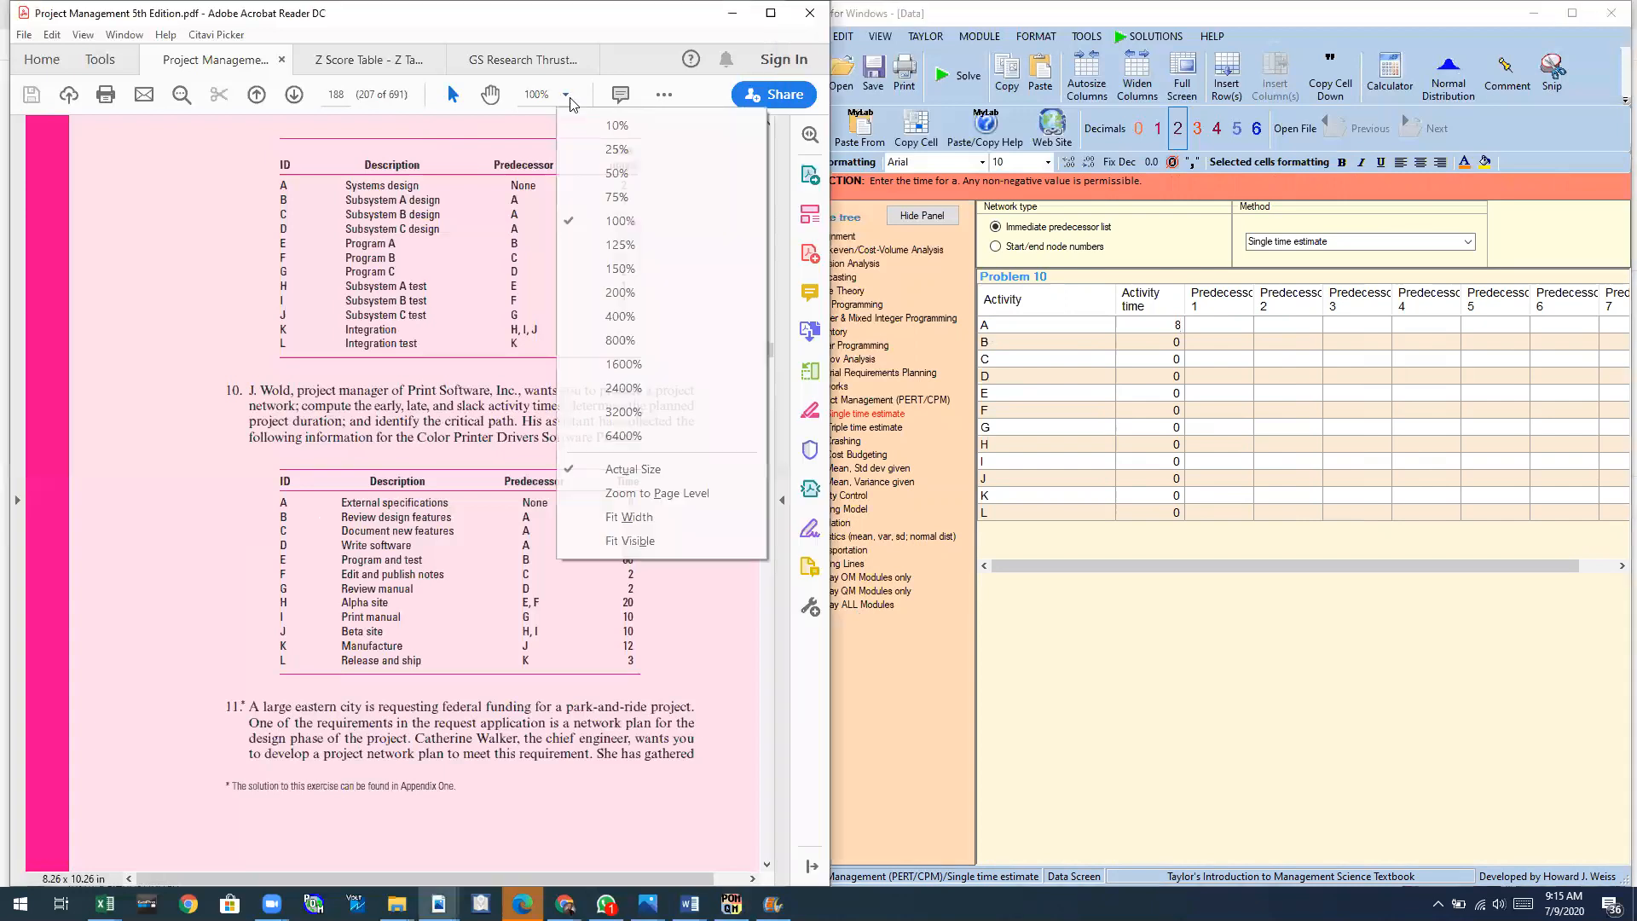
click(618, 244)
drag(405, 878, 504, 884)
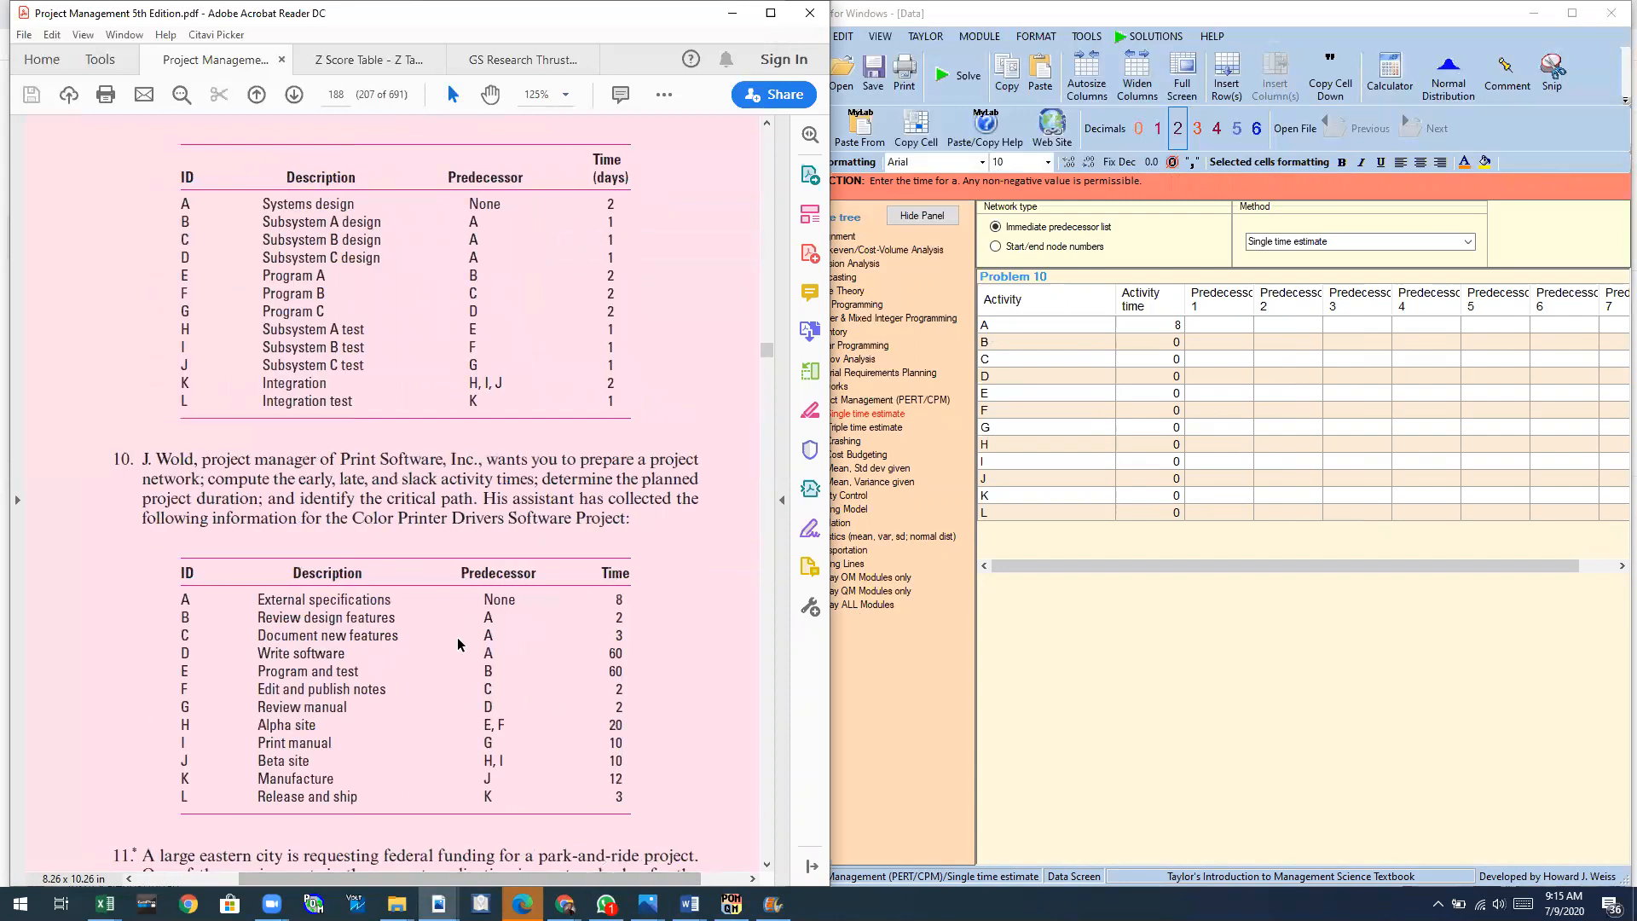
scroll(462, 636, down, 2)
scroll(462, 636, down, 1)
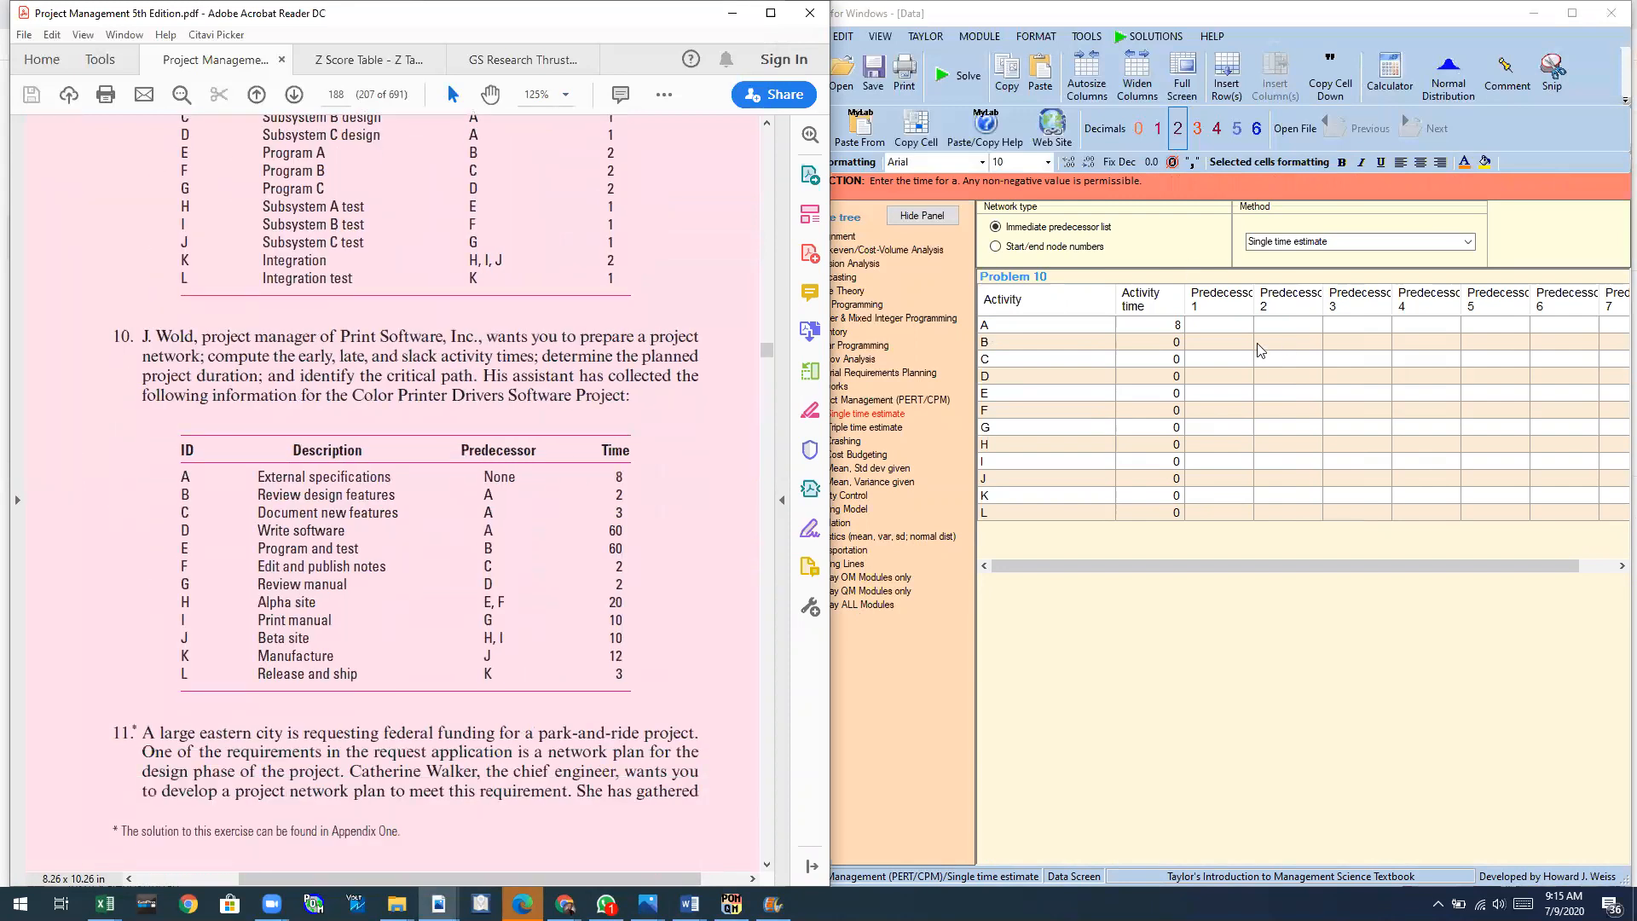
In QM for Windows, enter activity B with time 2 and predecessor A, and activity C with time 3 and predecessor A.
click(1133, 342)
text(2)
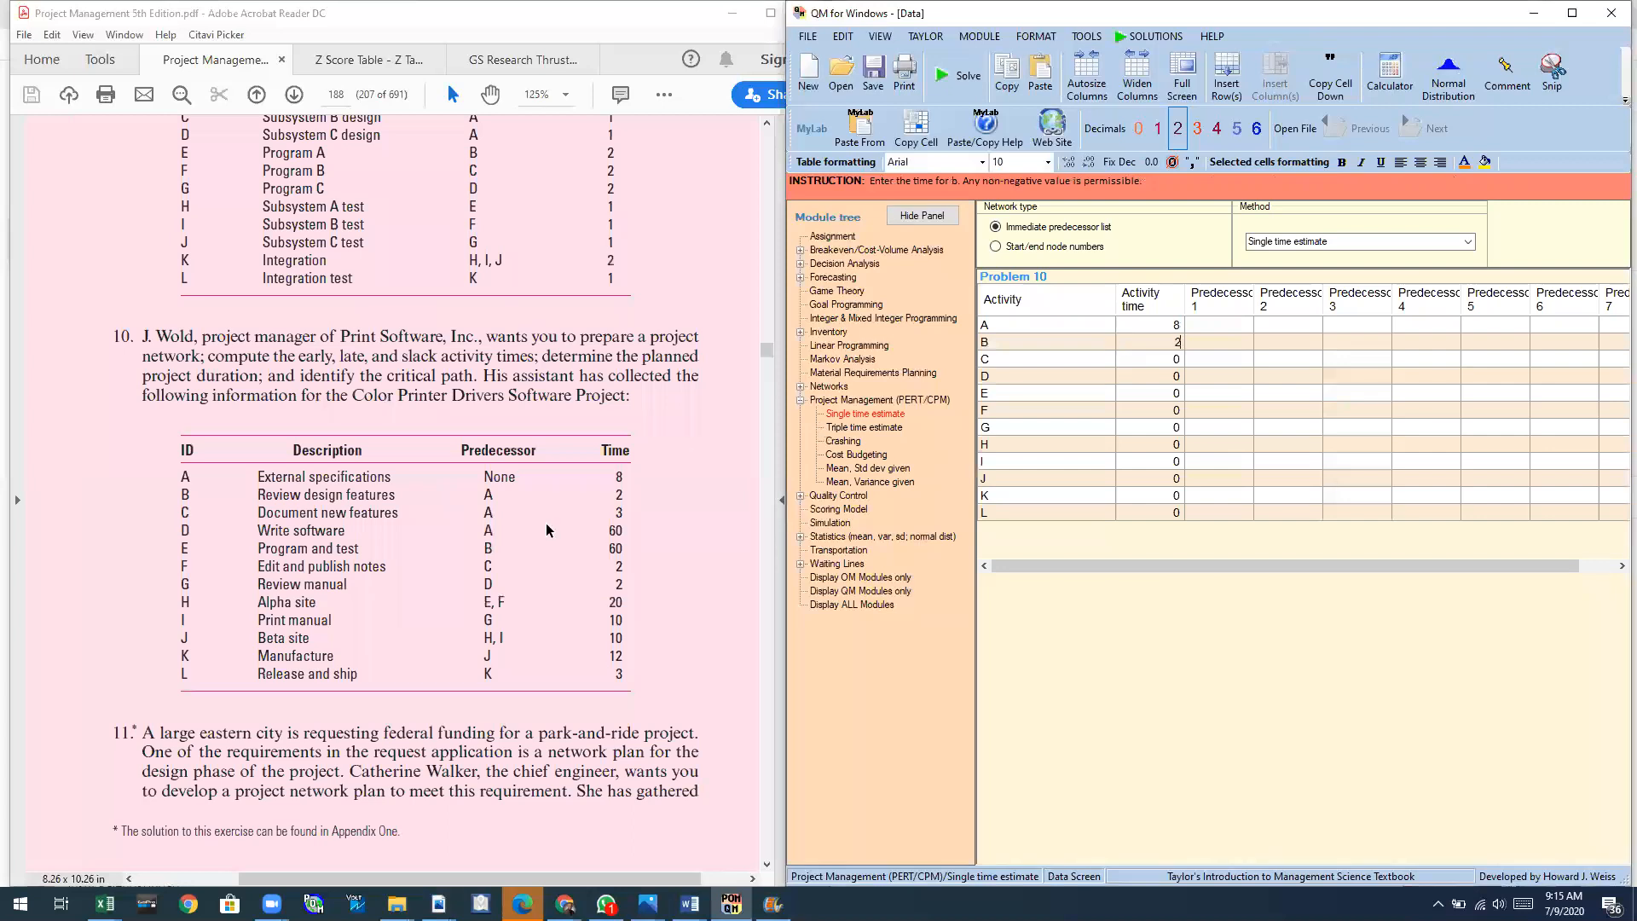
click(1224, 345)
key(ctrl+a)
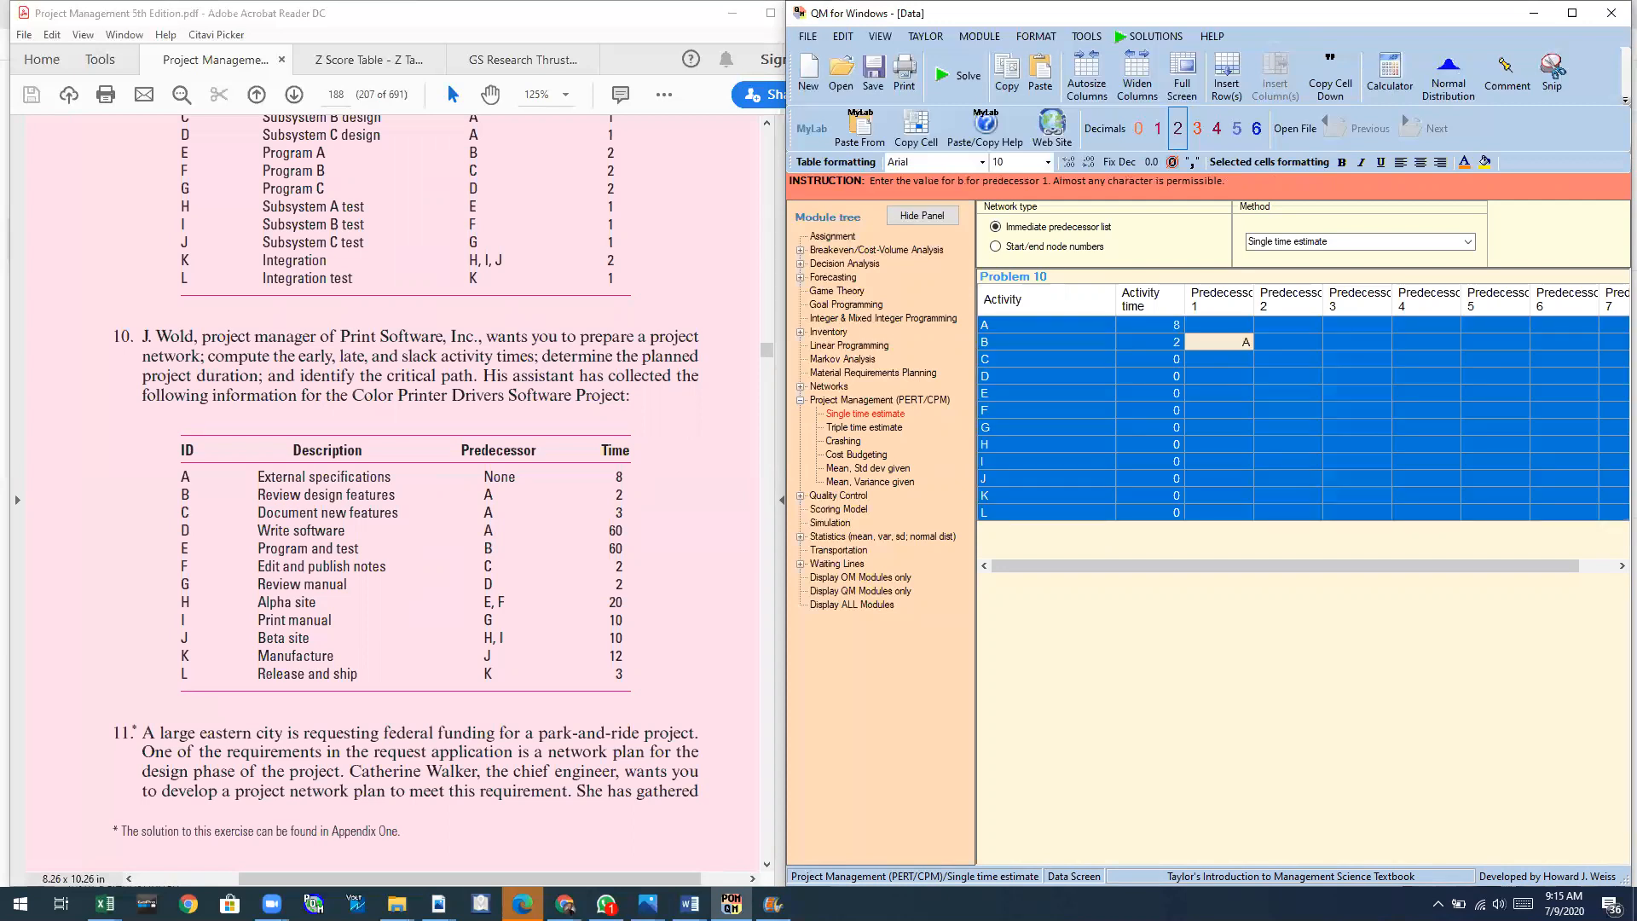
click(1225, 346)
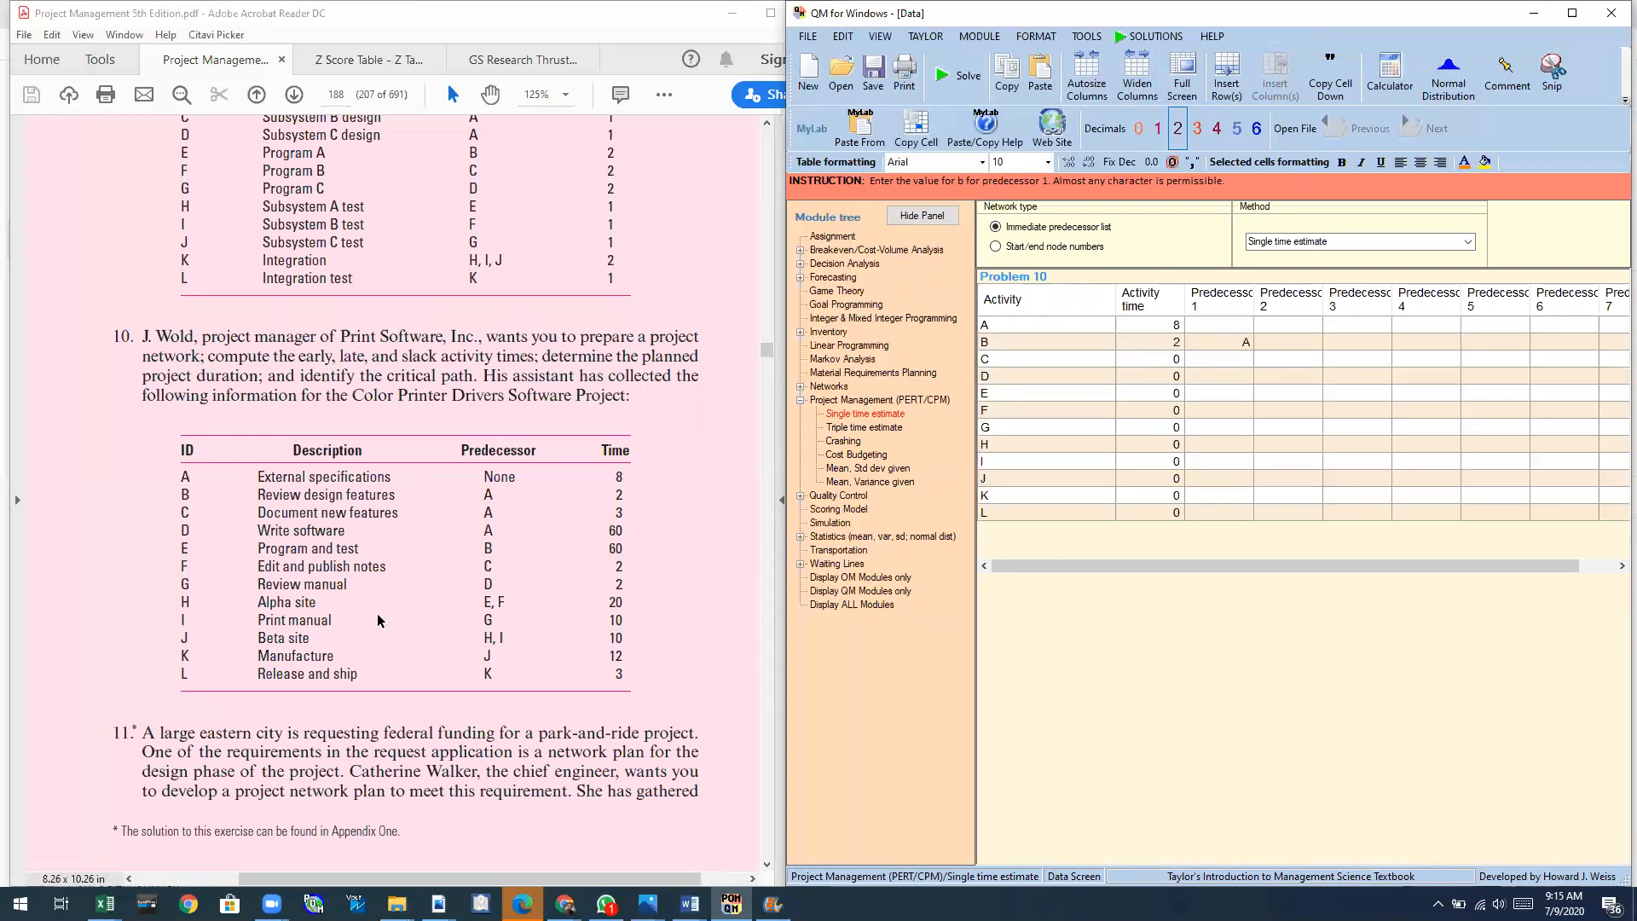
click(1168, 364)
text(3)
key(Tab)
text(A)
Enter activity D with time 60 and predecessor A, and activity E with time 60 and predecessor B.
click(1132, 375)
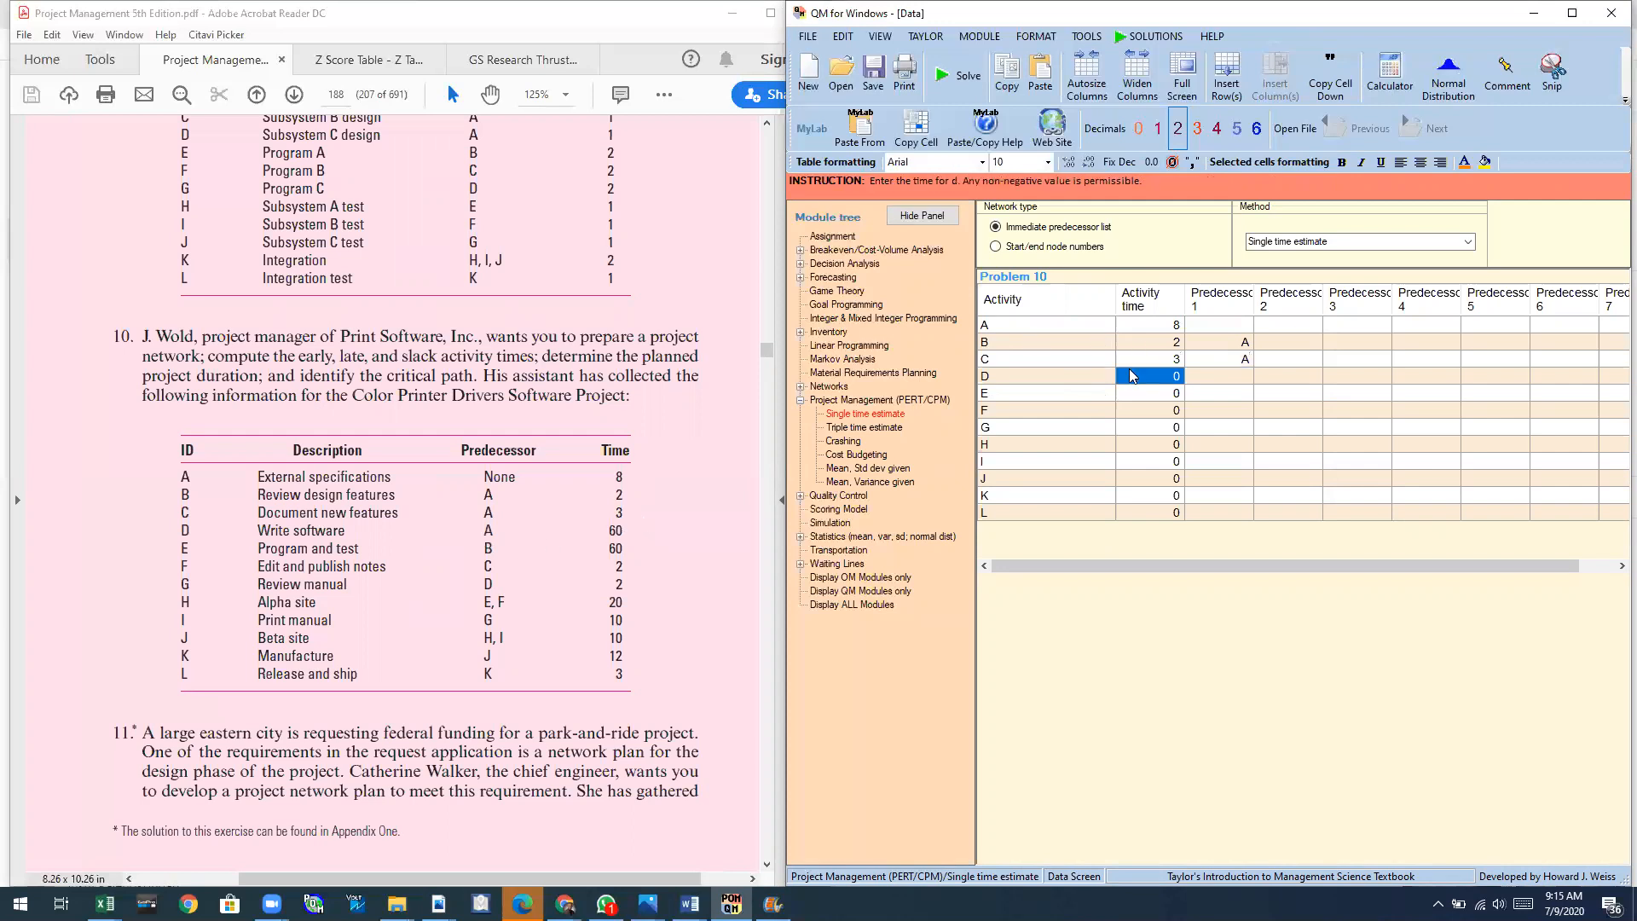
text(60)
click(1219, 381)
text(A)
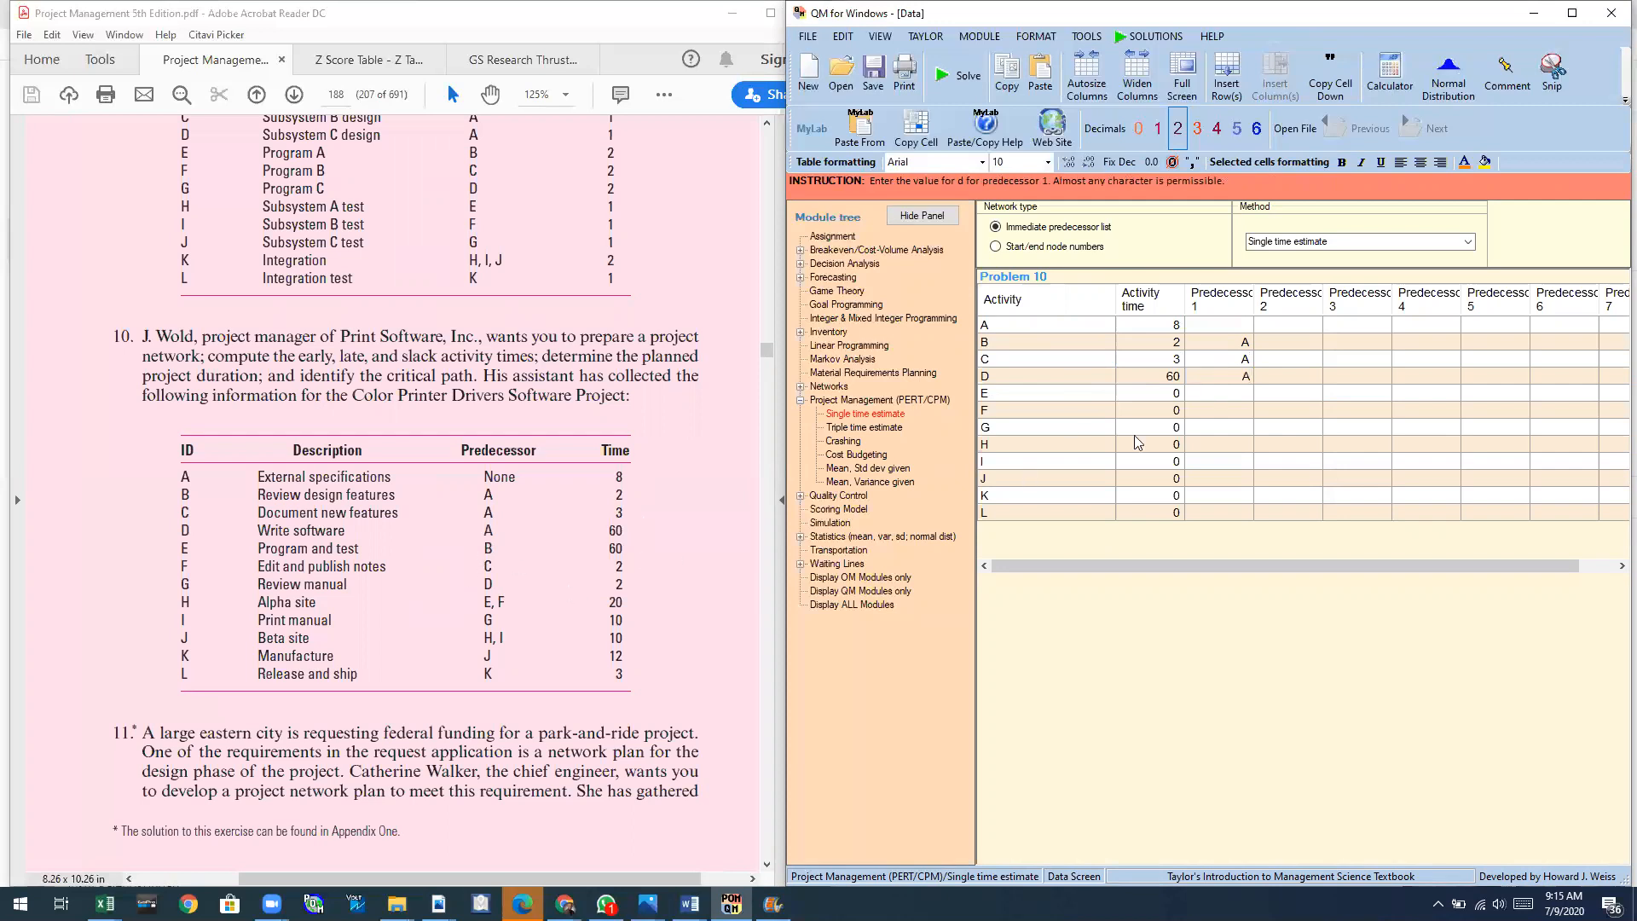
click(1171, 397)
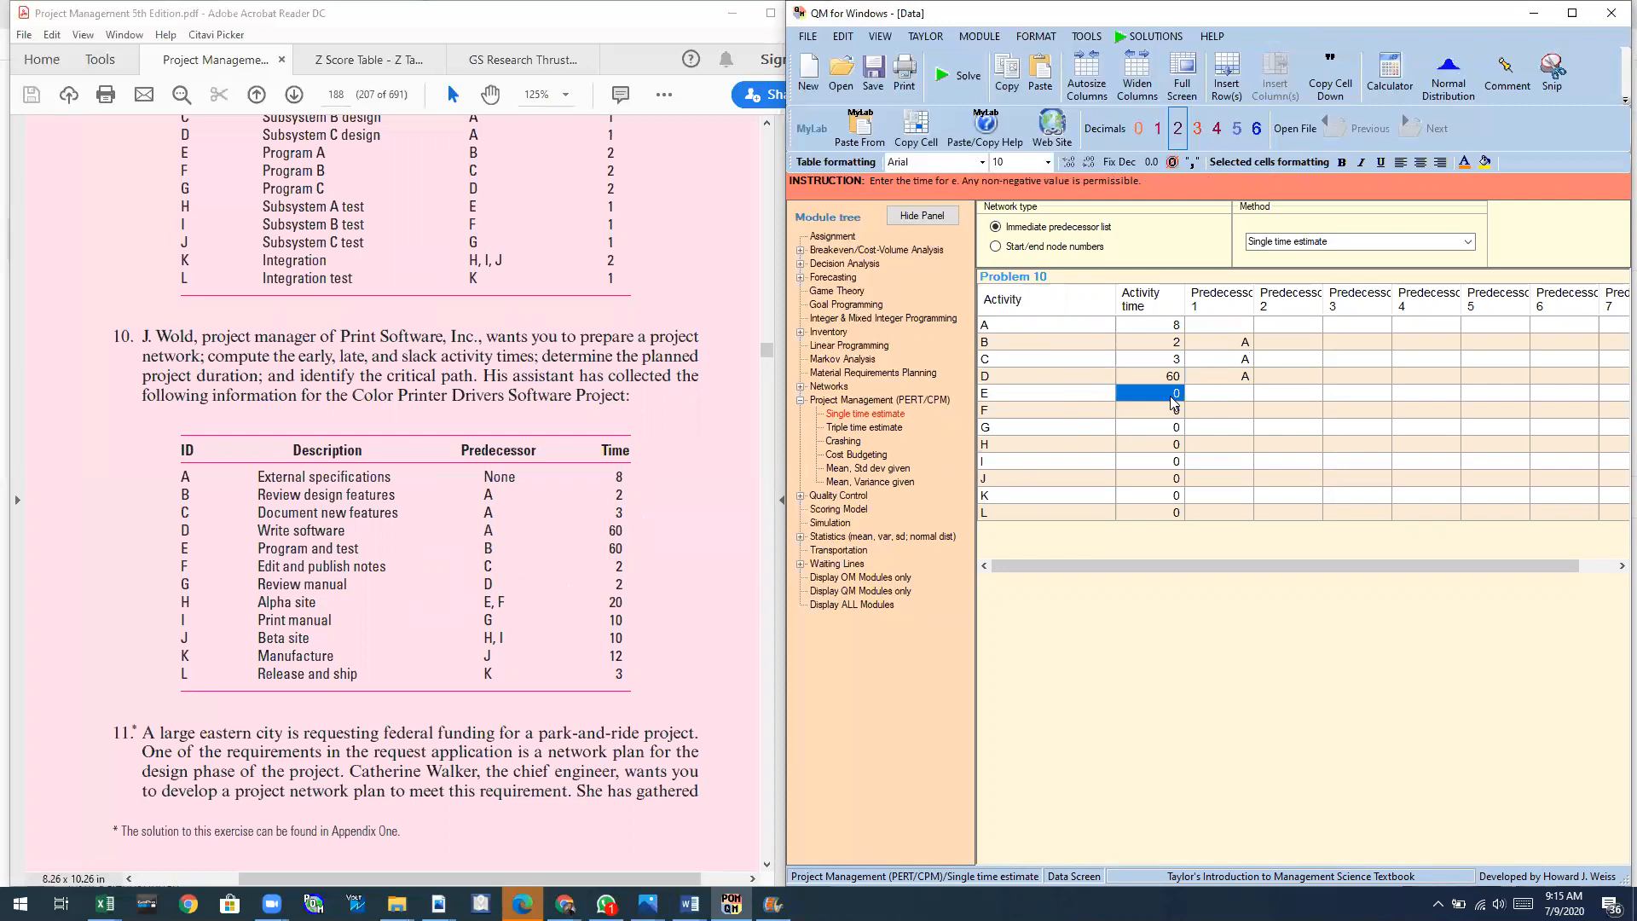
text(60)
key(Tab)
text(B)
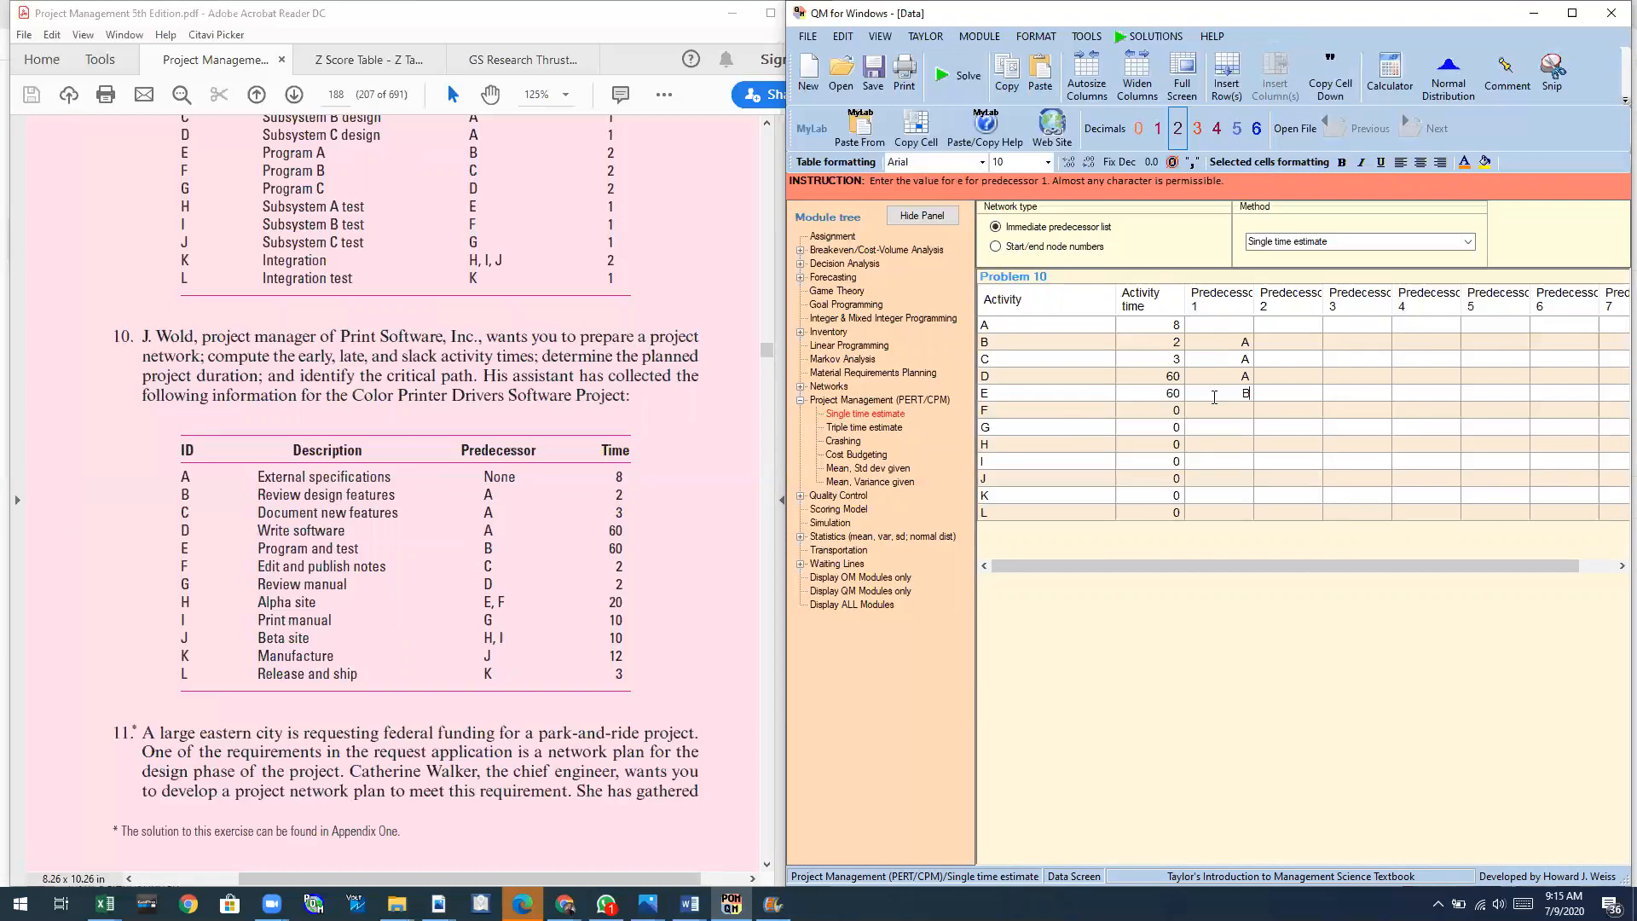
Enter activity F with time 2 and predecessor C, and activity G with time 2 and predecessor D.
click(1167, 412)
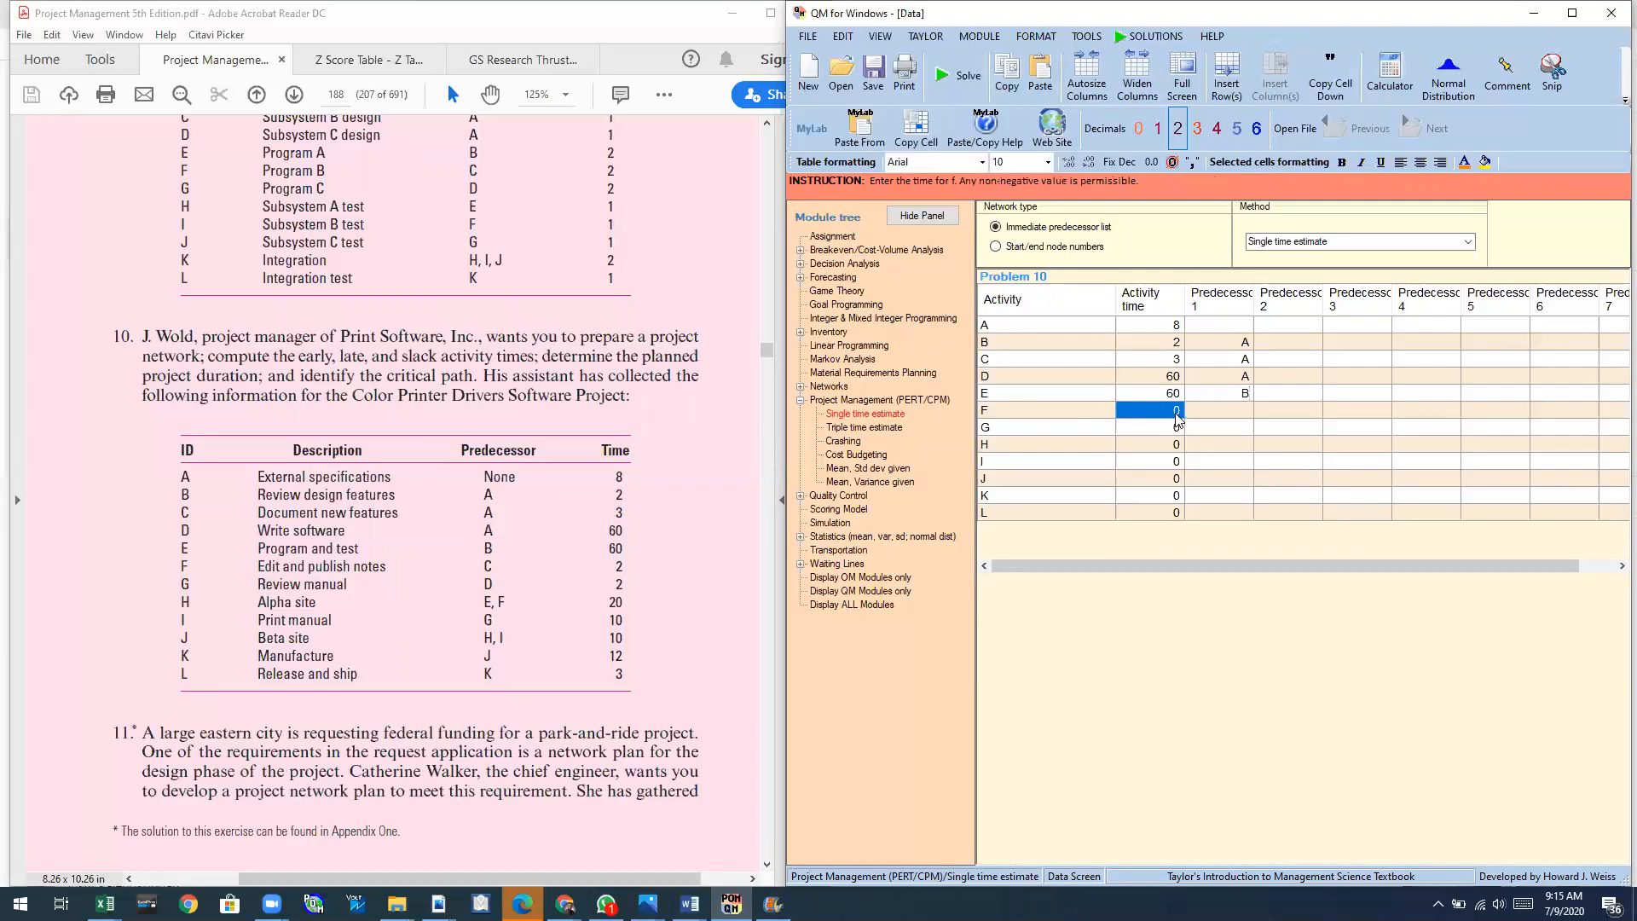
text(2)
click(1243, 416)
text(C)
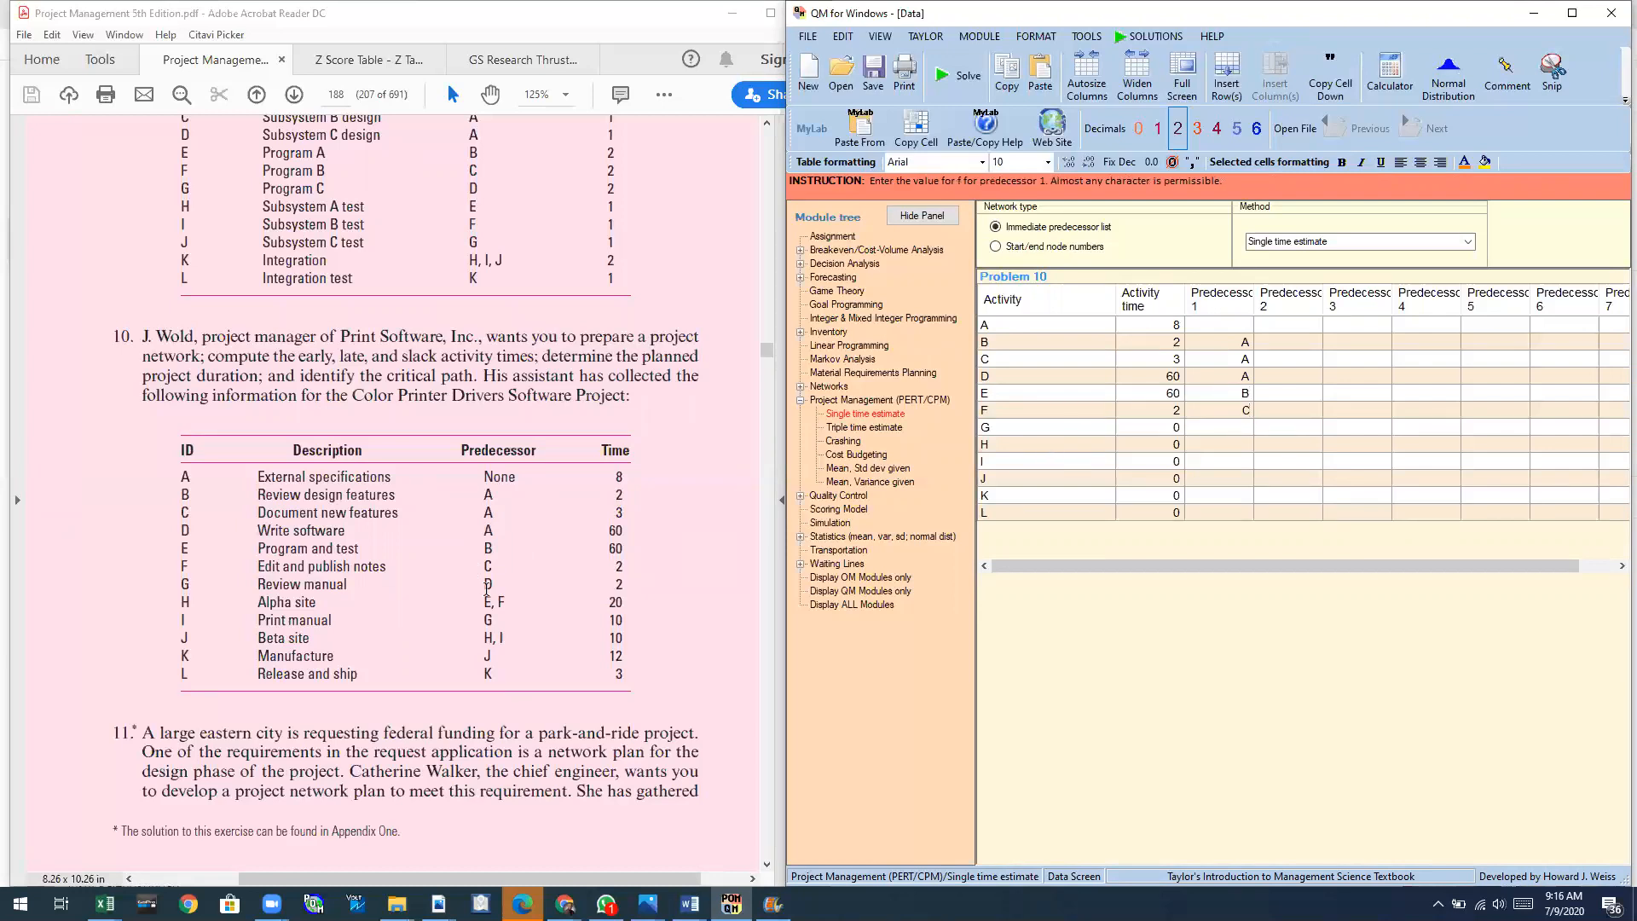
click(1157, 426)
text(2)
click(1228, 428)
text(D)
Enter activity H with time 20 and the two predecessors E and F.
click(1163, 445)
text(20)
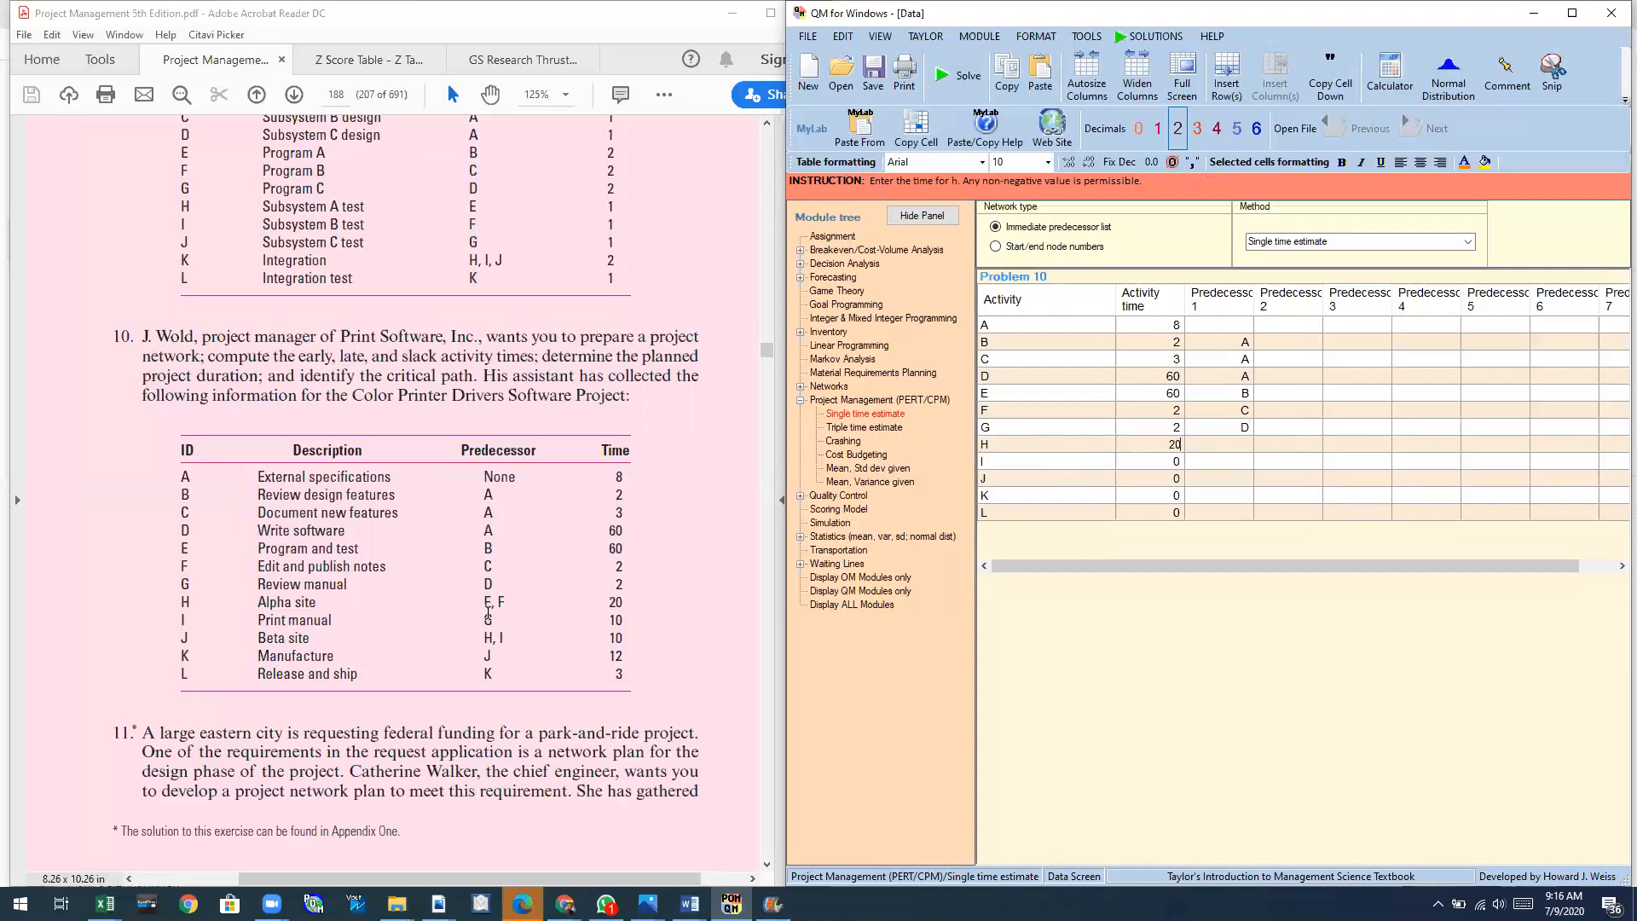
click(1229, 450)
text(E)
click(1302, 457)
text(F)
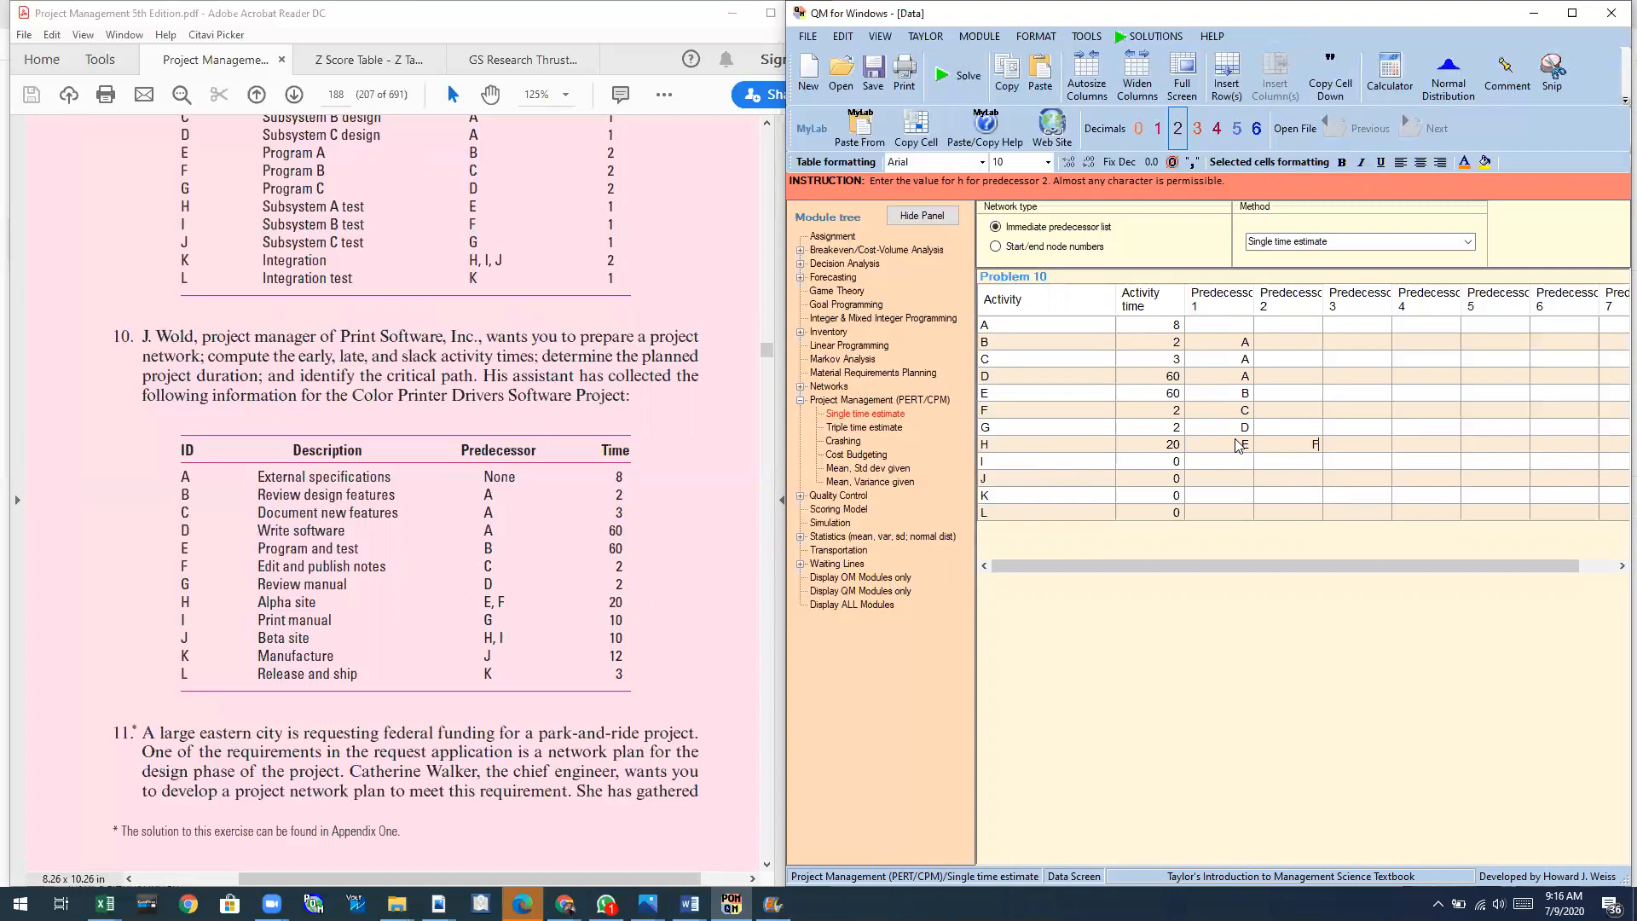
Enter activity I with time 10 and predecessor G, and activity J with time 10 and predecessors H and I.
click(1144, 454)
text(10)
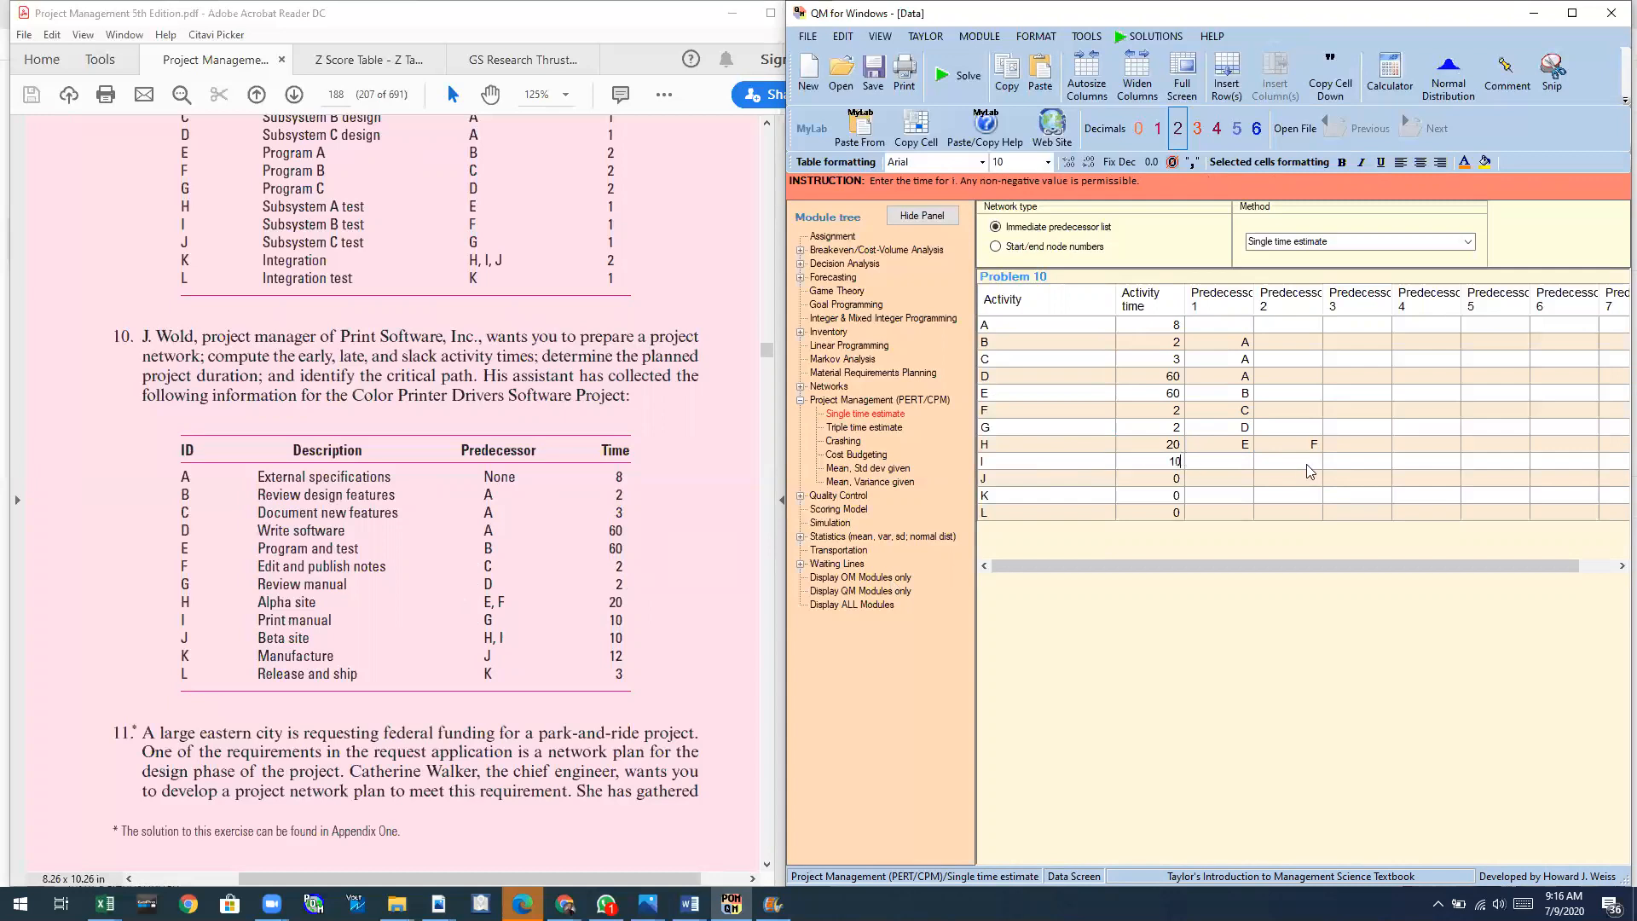
click(1237, 468)
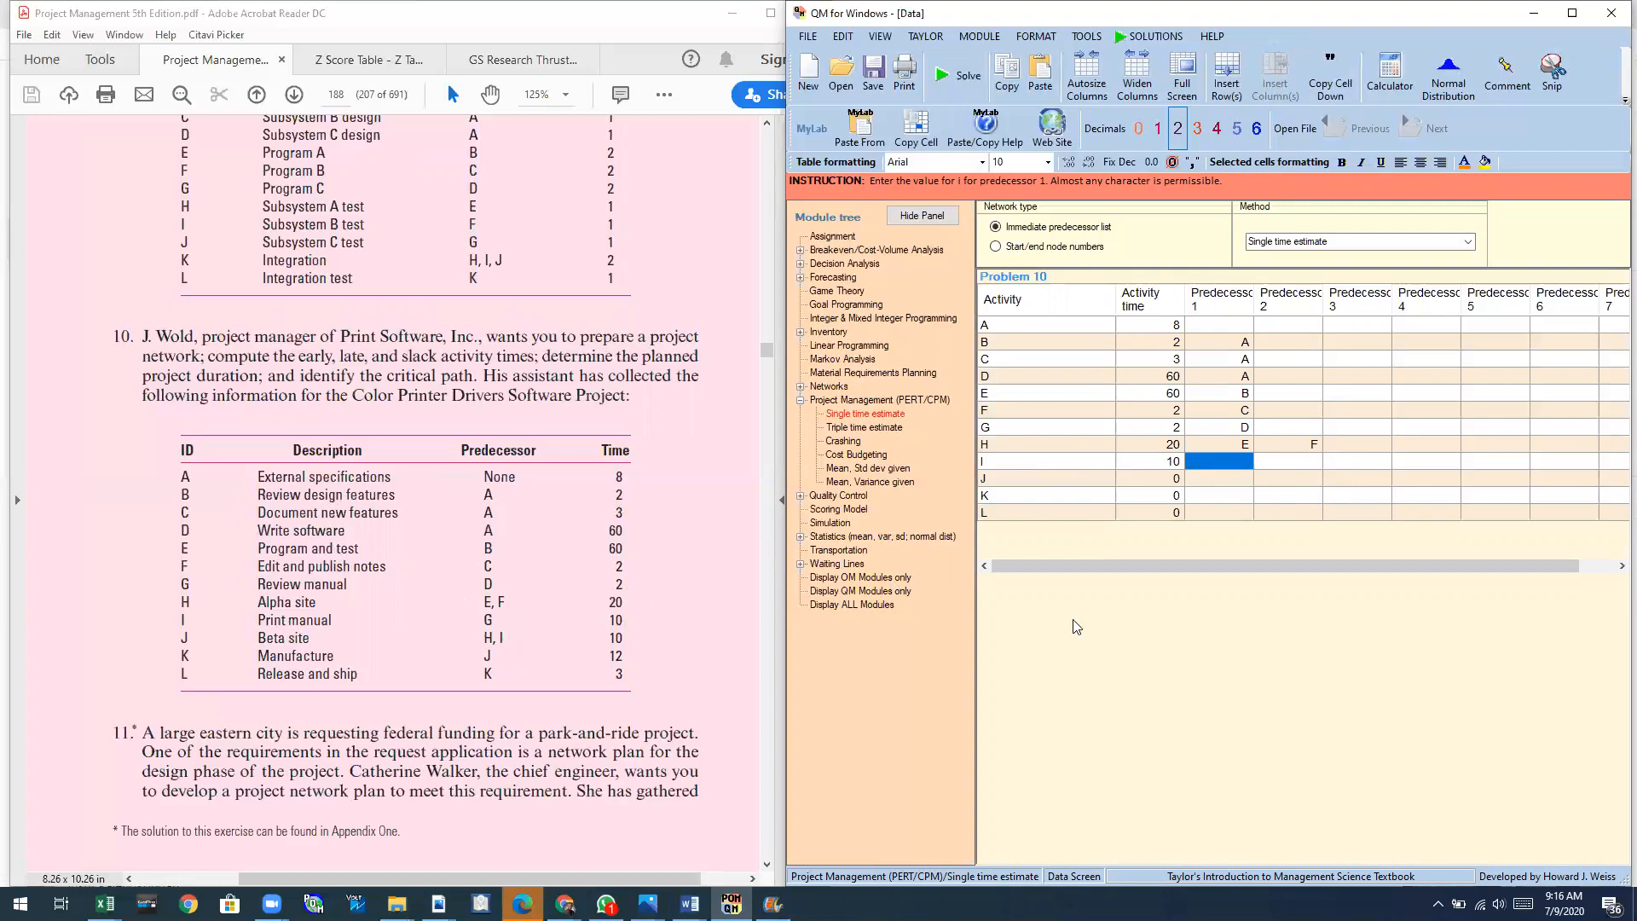
text(G)
click(1163, 478)
text(1)
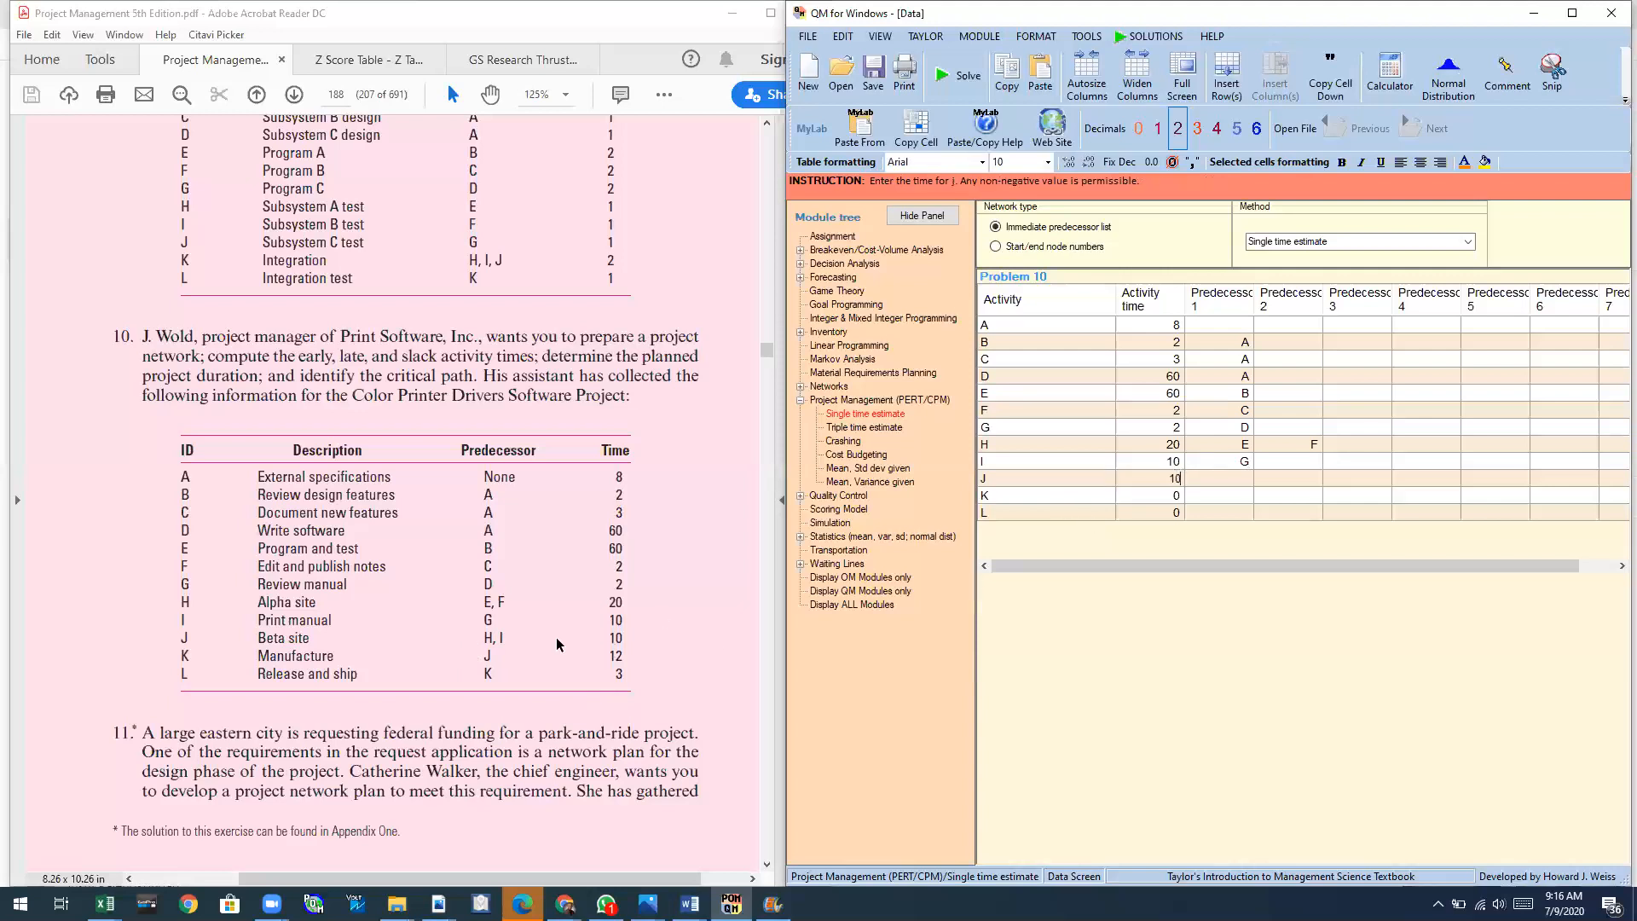
click(1230, 483)
text(H)
click(1295, 488)
text(I)
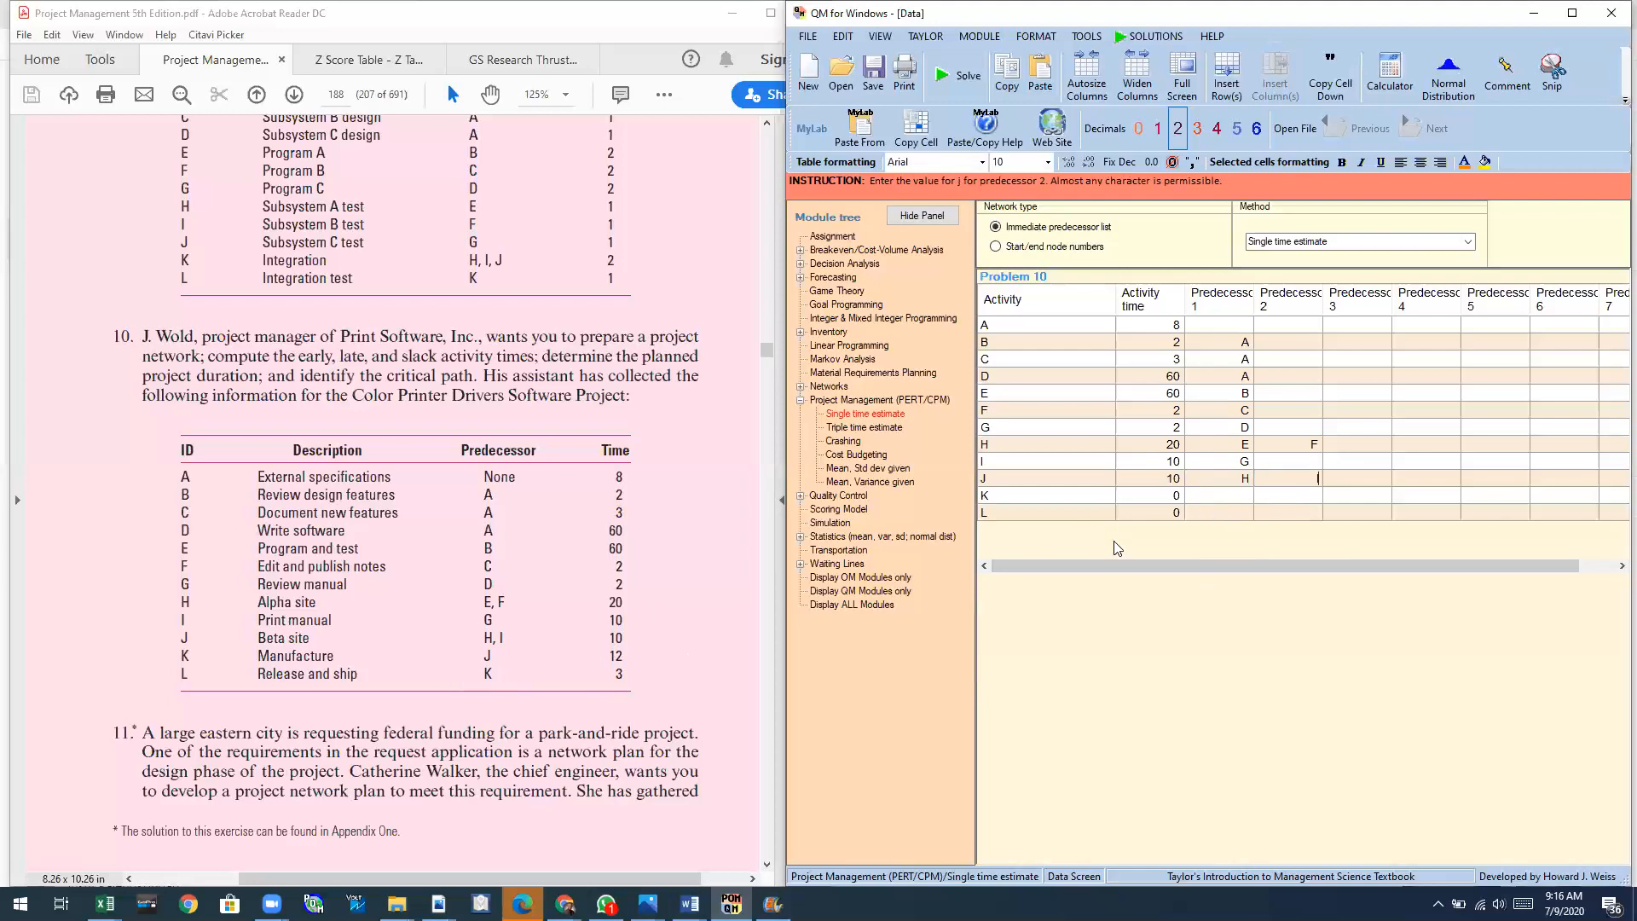
Enter activity K with time 12 and predecessor J, and activity L with time 3 and predecessor K.
click(1154, 495)
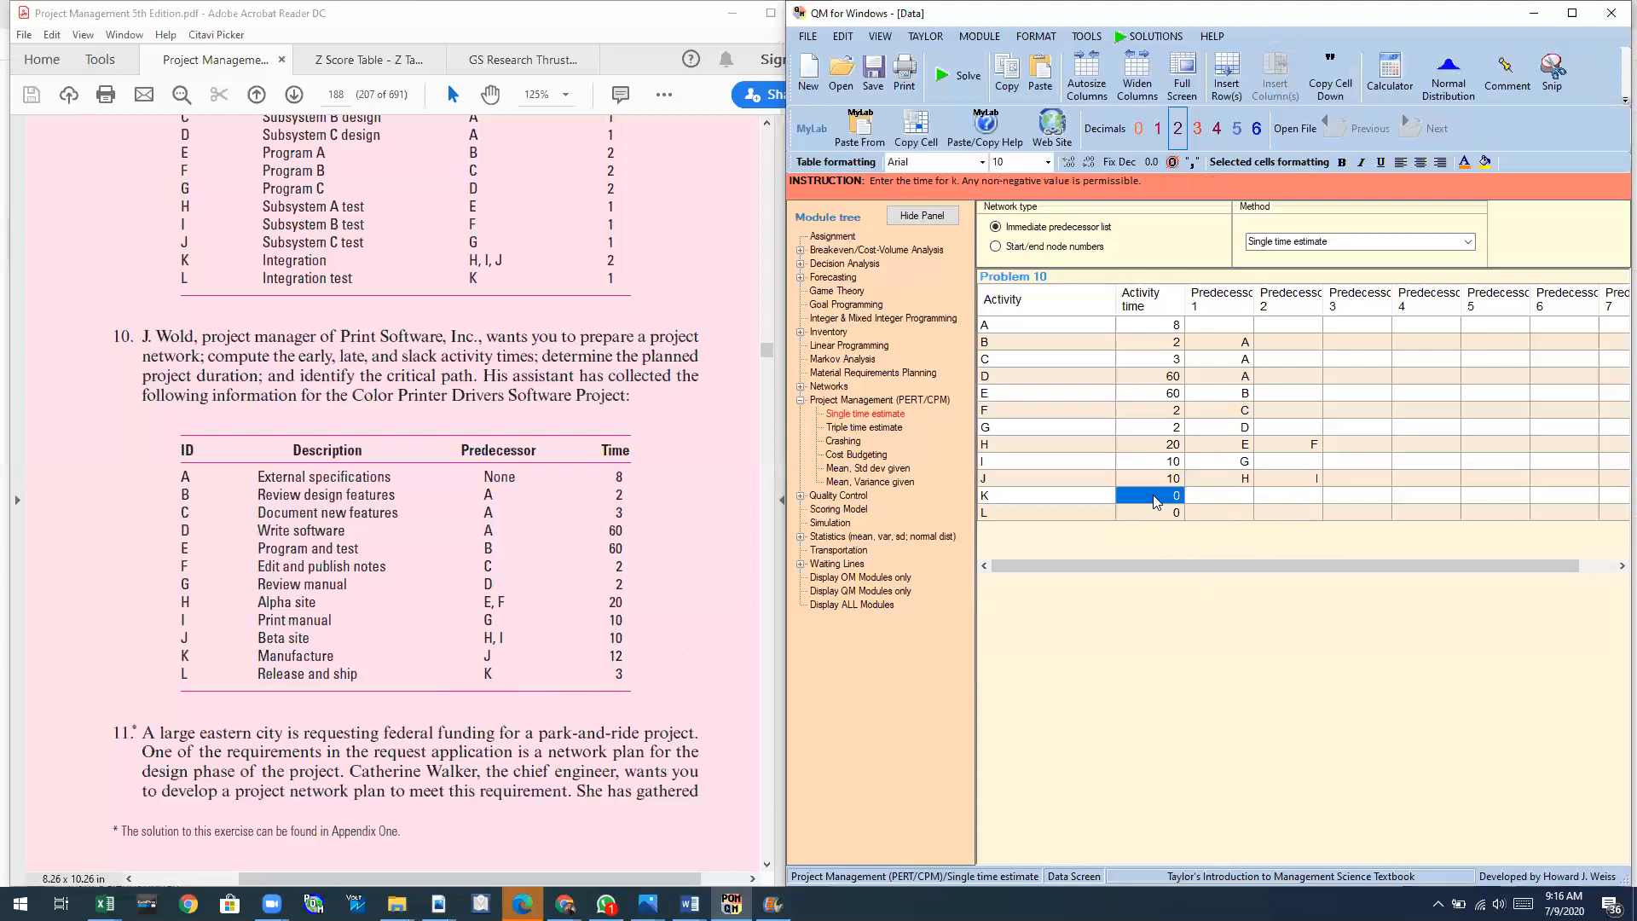
click(1237, 494)
text(J)
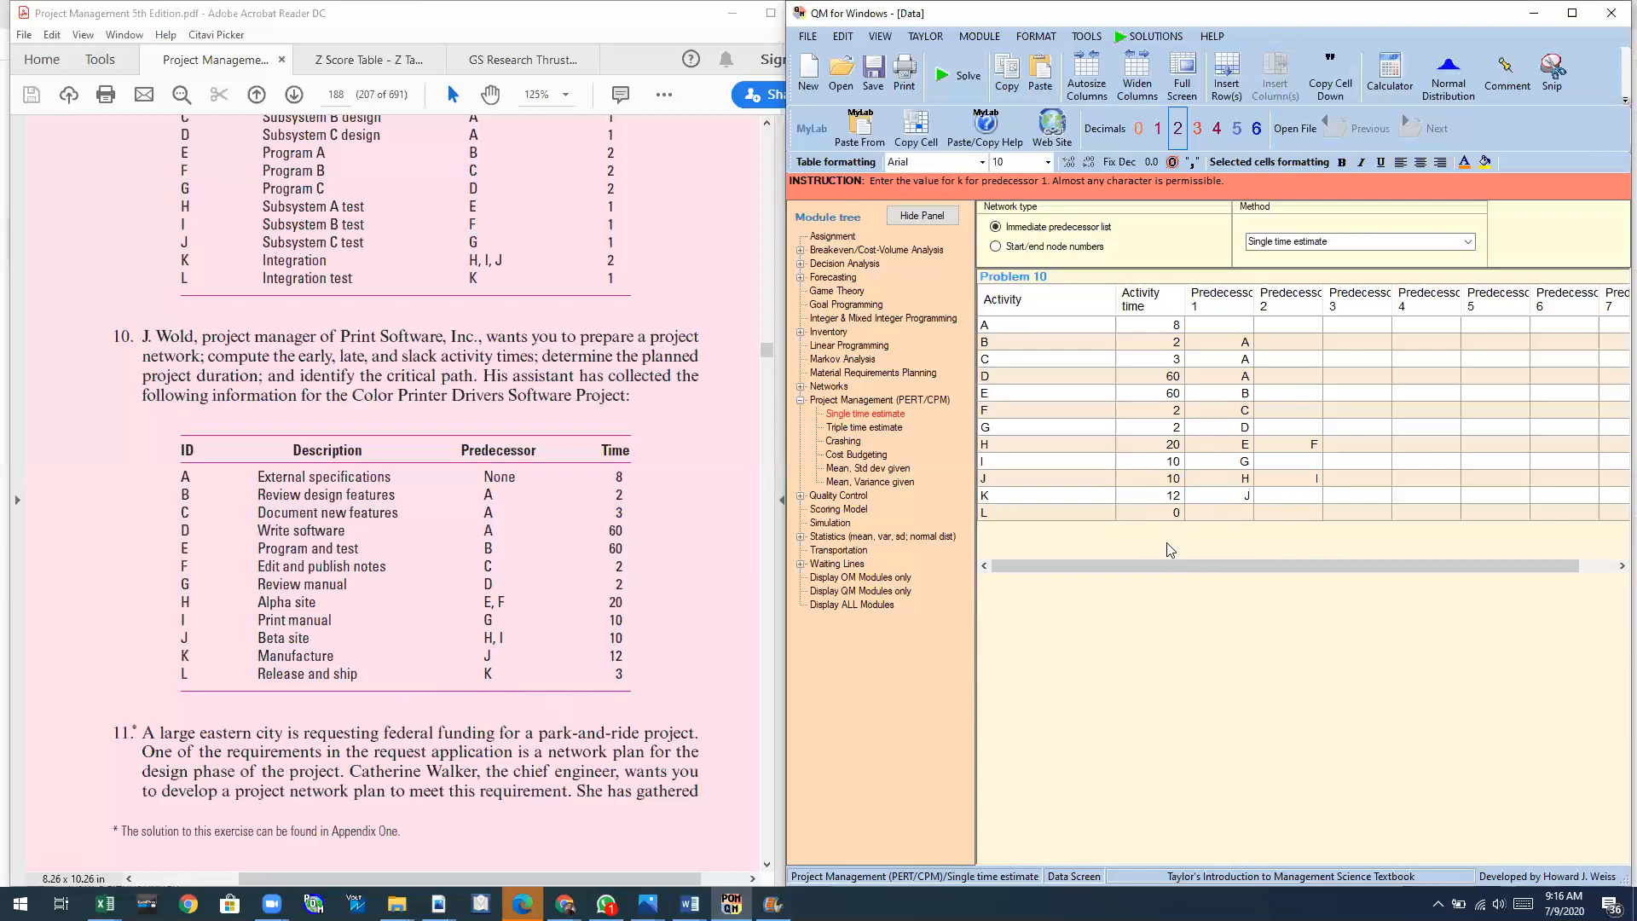
click(1160, 515)
text(3)
click(1221, 514)
text(K)
Solve Problem 10 and highlight "compute the early, late, and slack activity times" in the PDF's exercise 10.
click(968, 78)
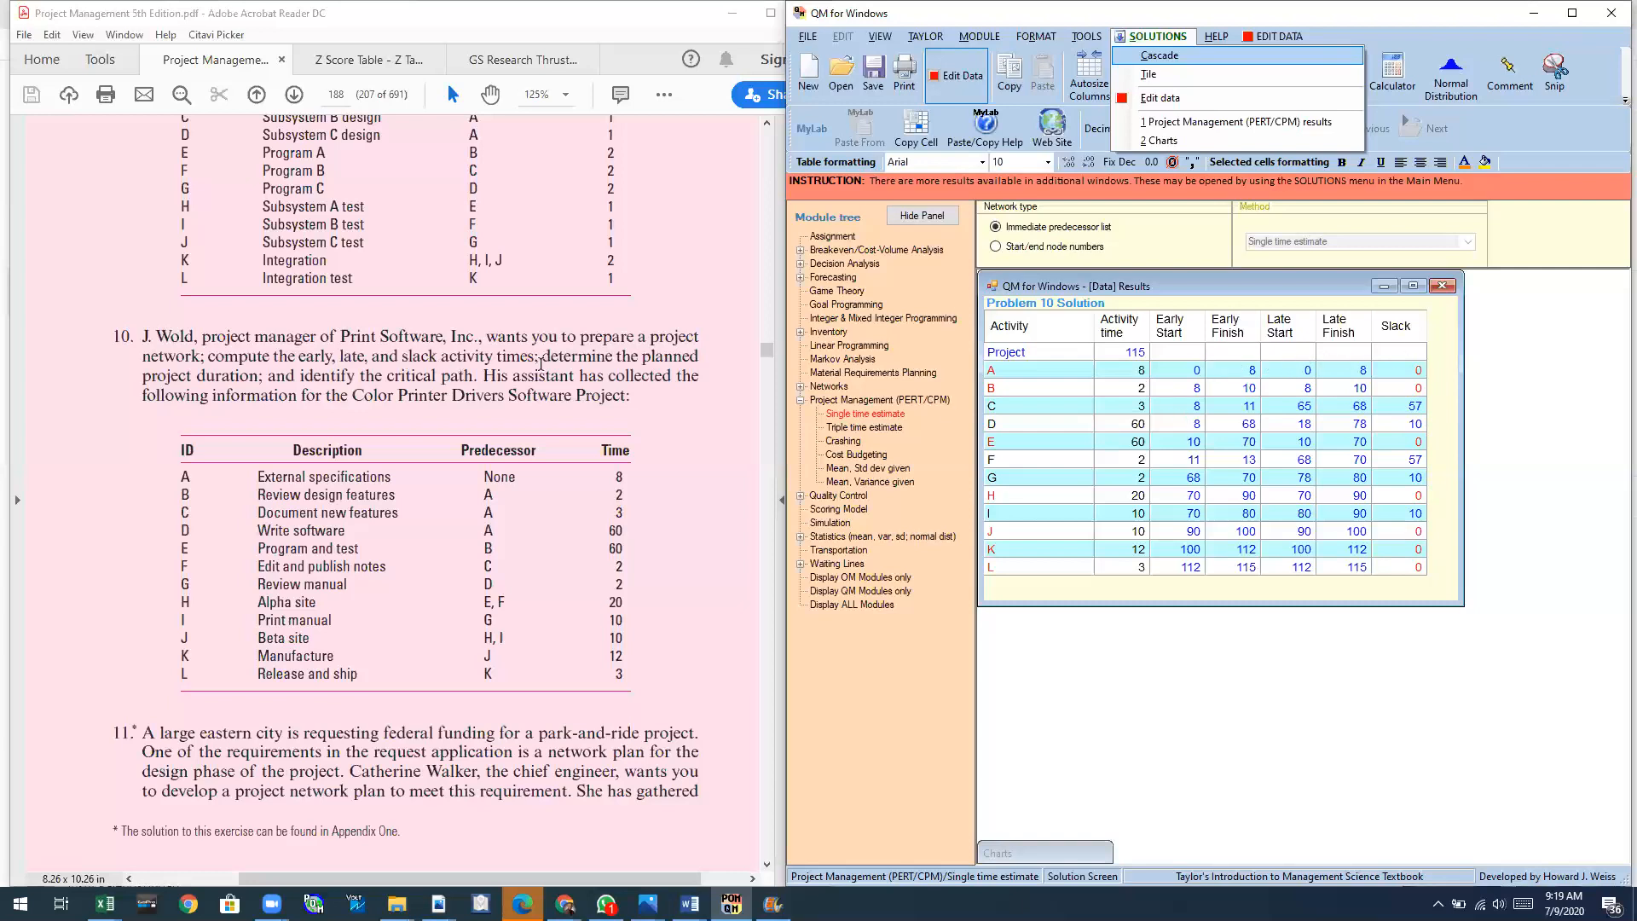
drag(478, 376, 524, 362)
click(216, 363)
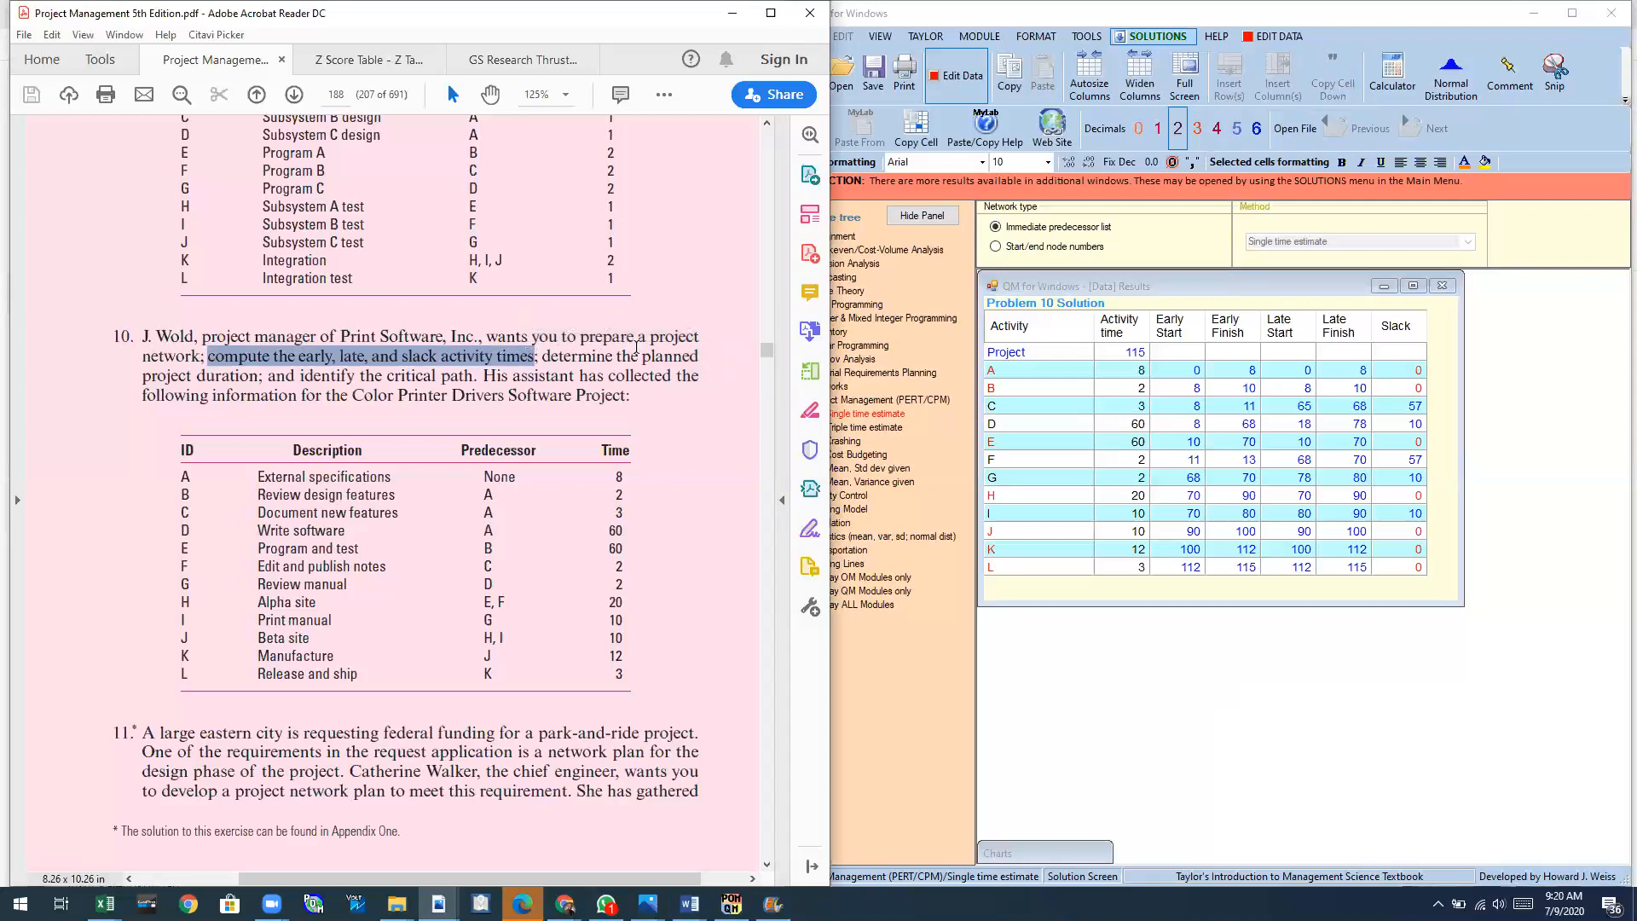
click(1263, 735)
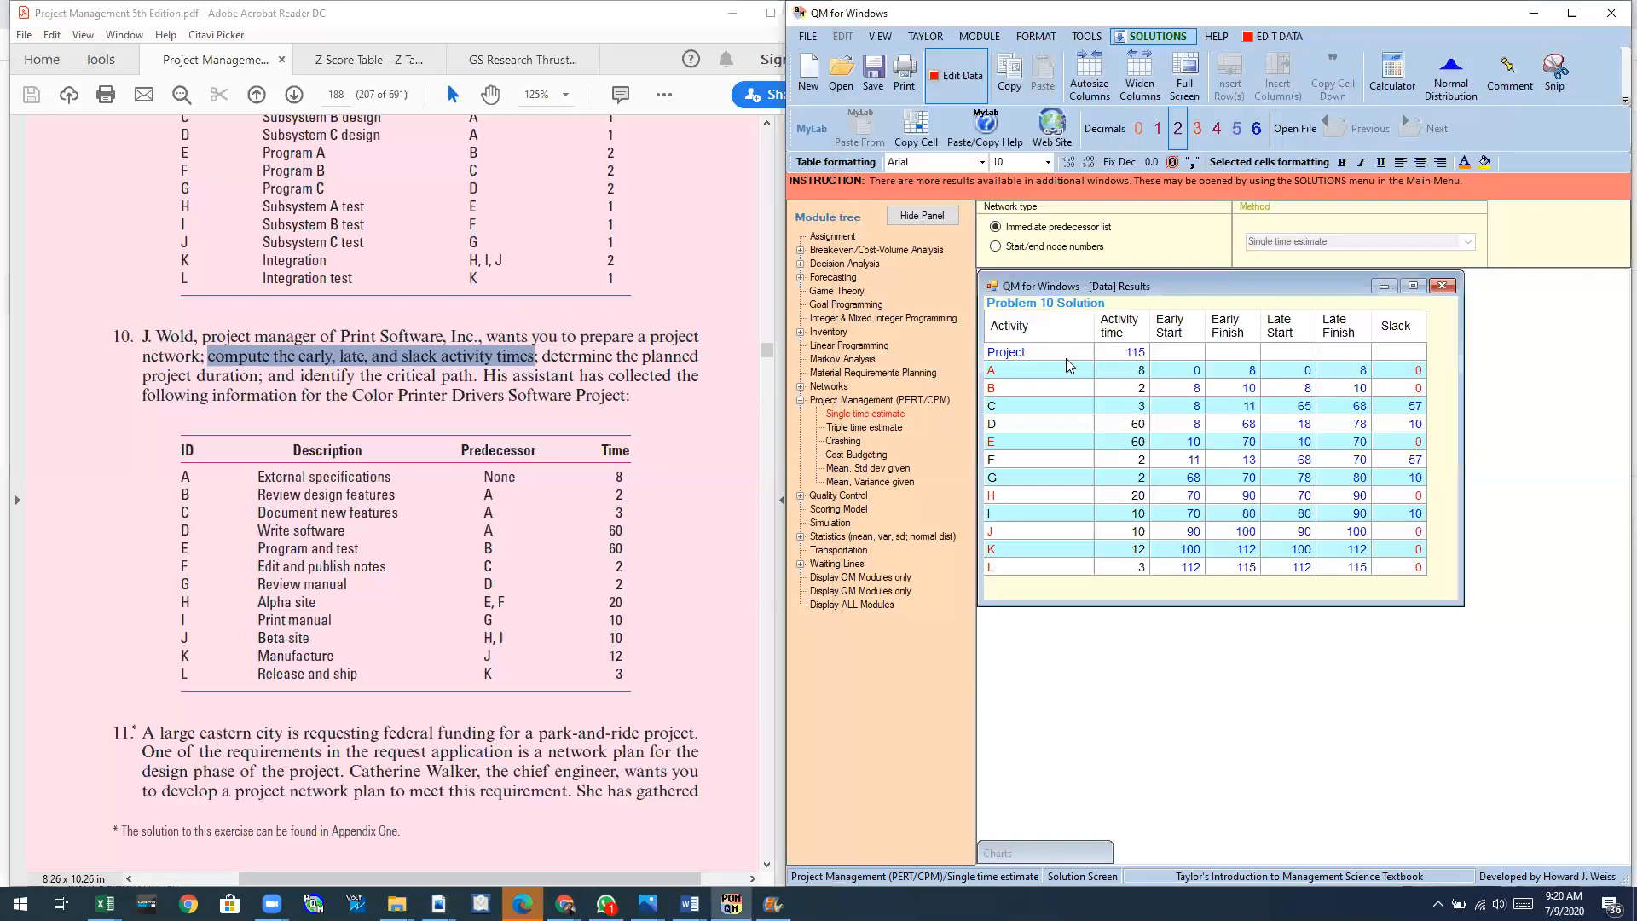
Open the solution charts in a maximized window and examine the precedence graph and the Gantt chart of early and late times.
click(1142, 40)
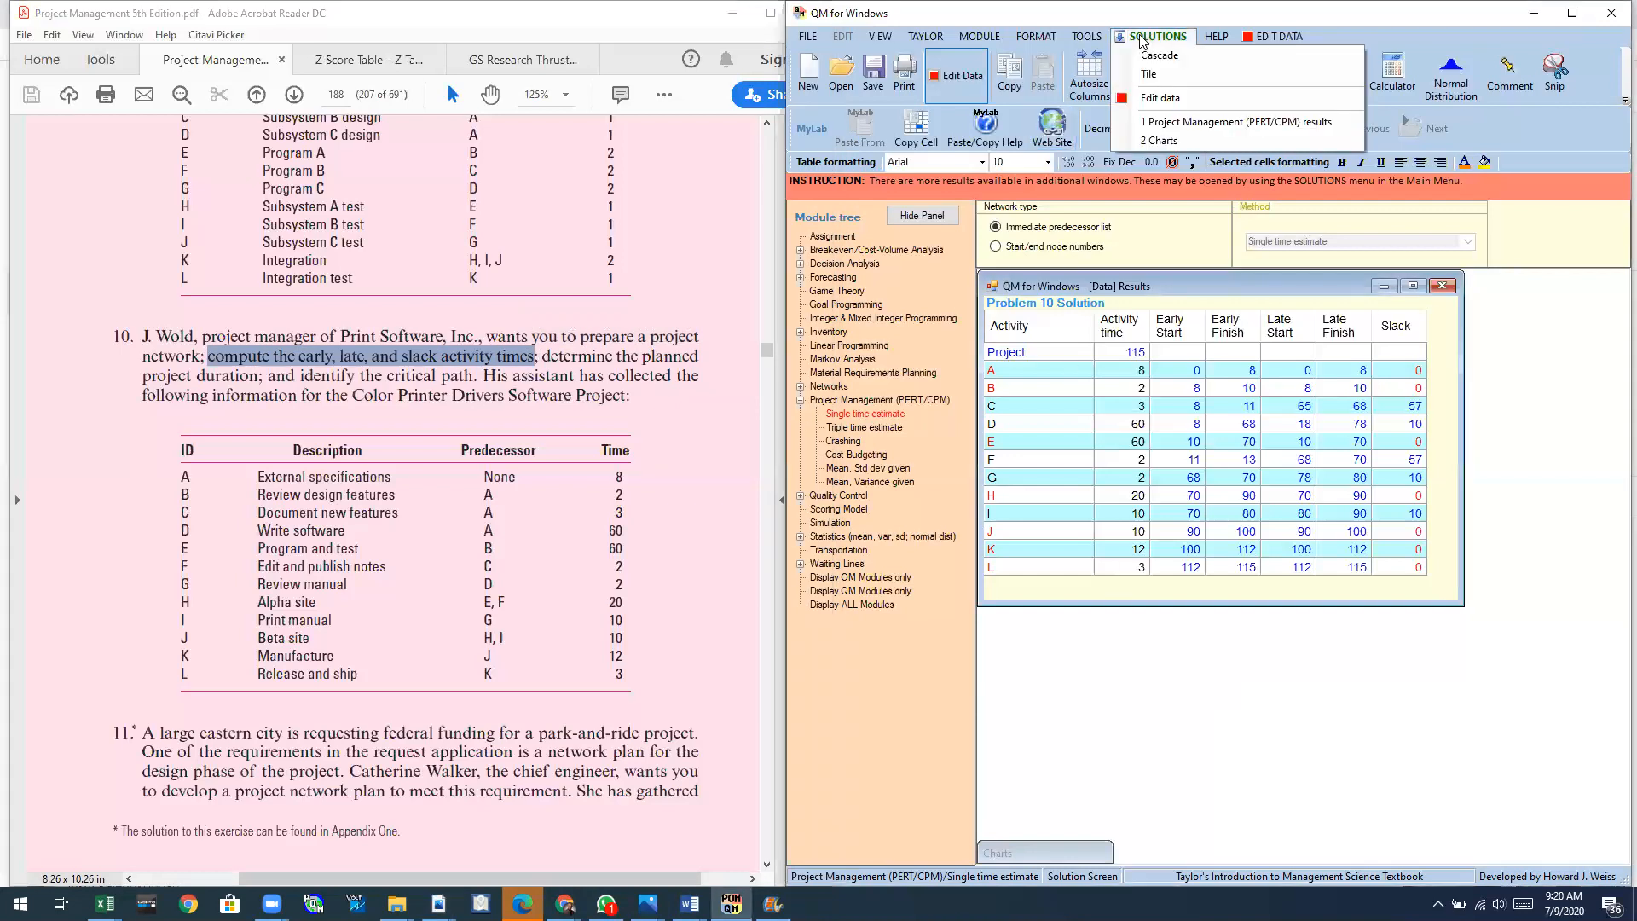
click(1172, 142)
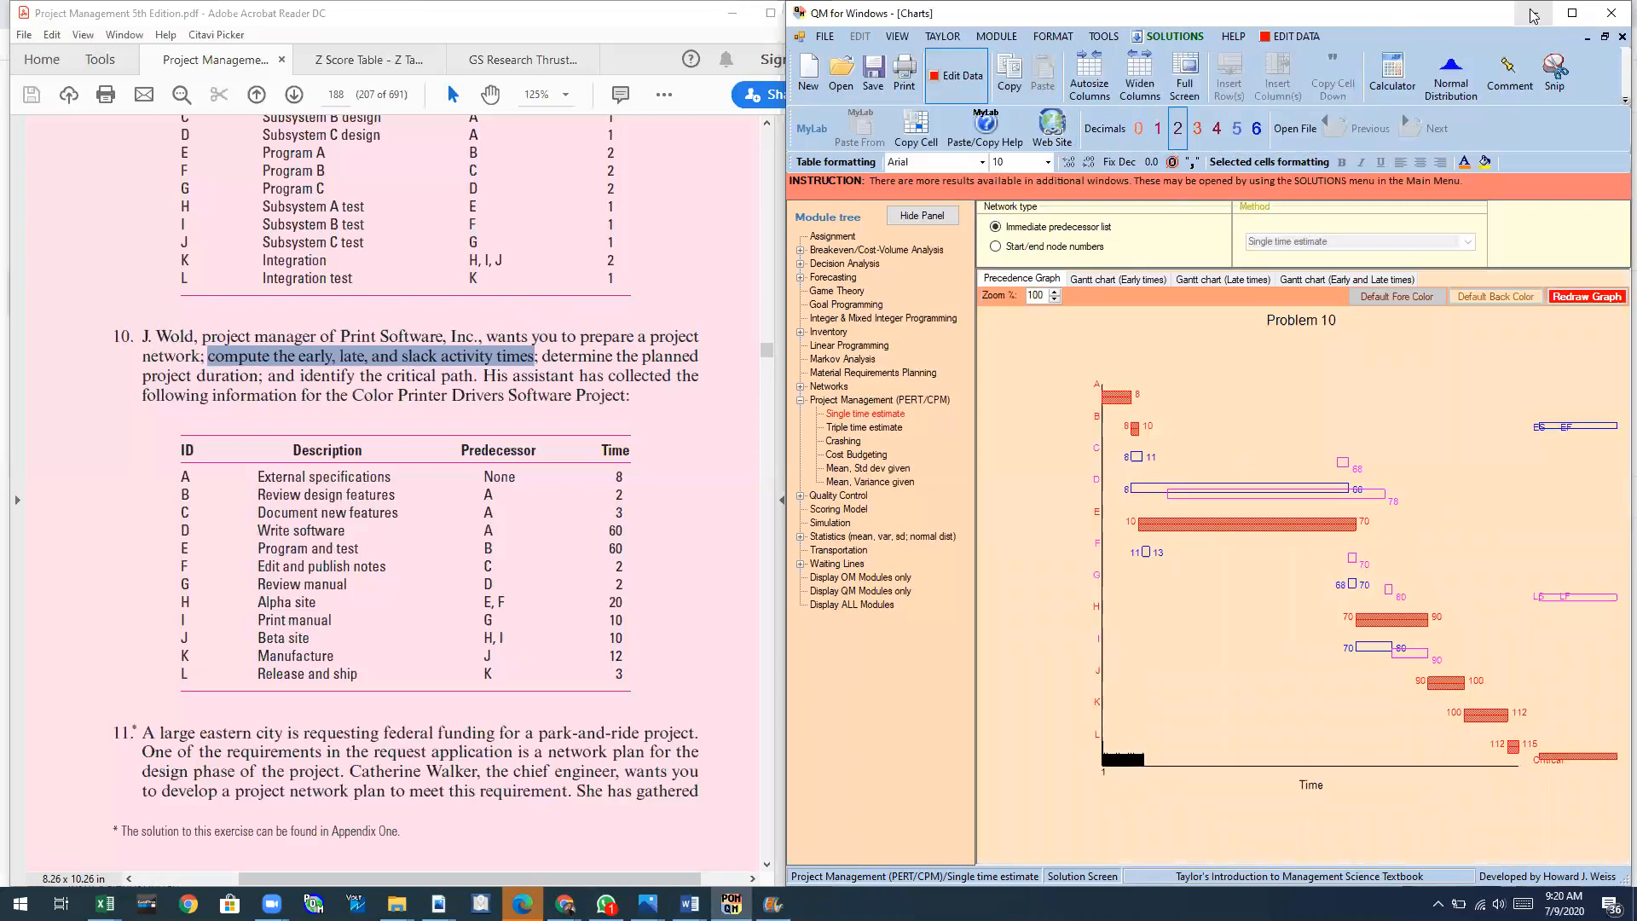
click(1571, 12)
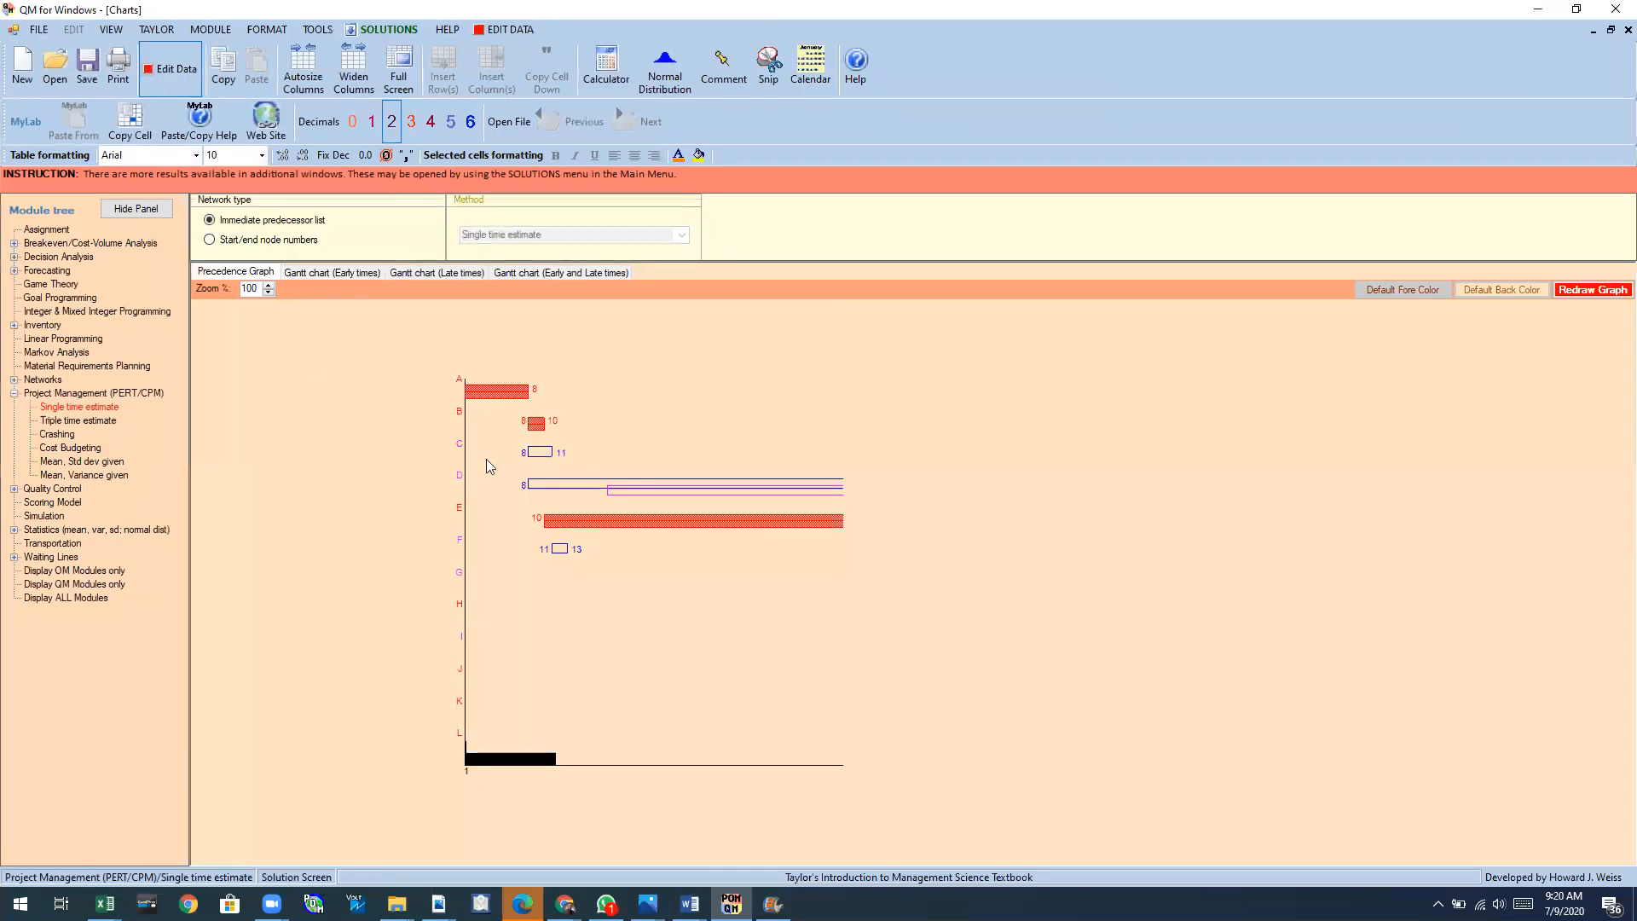
click(212, 273)
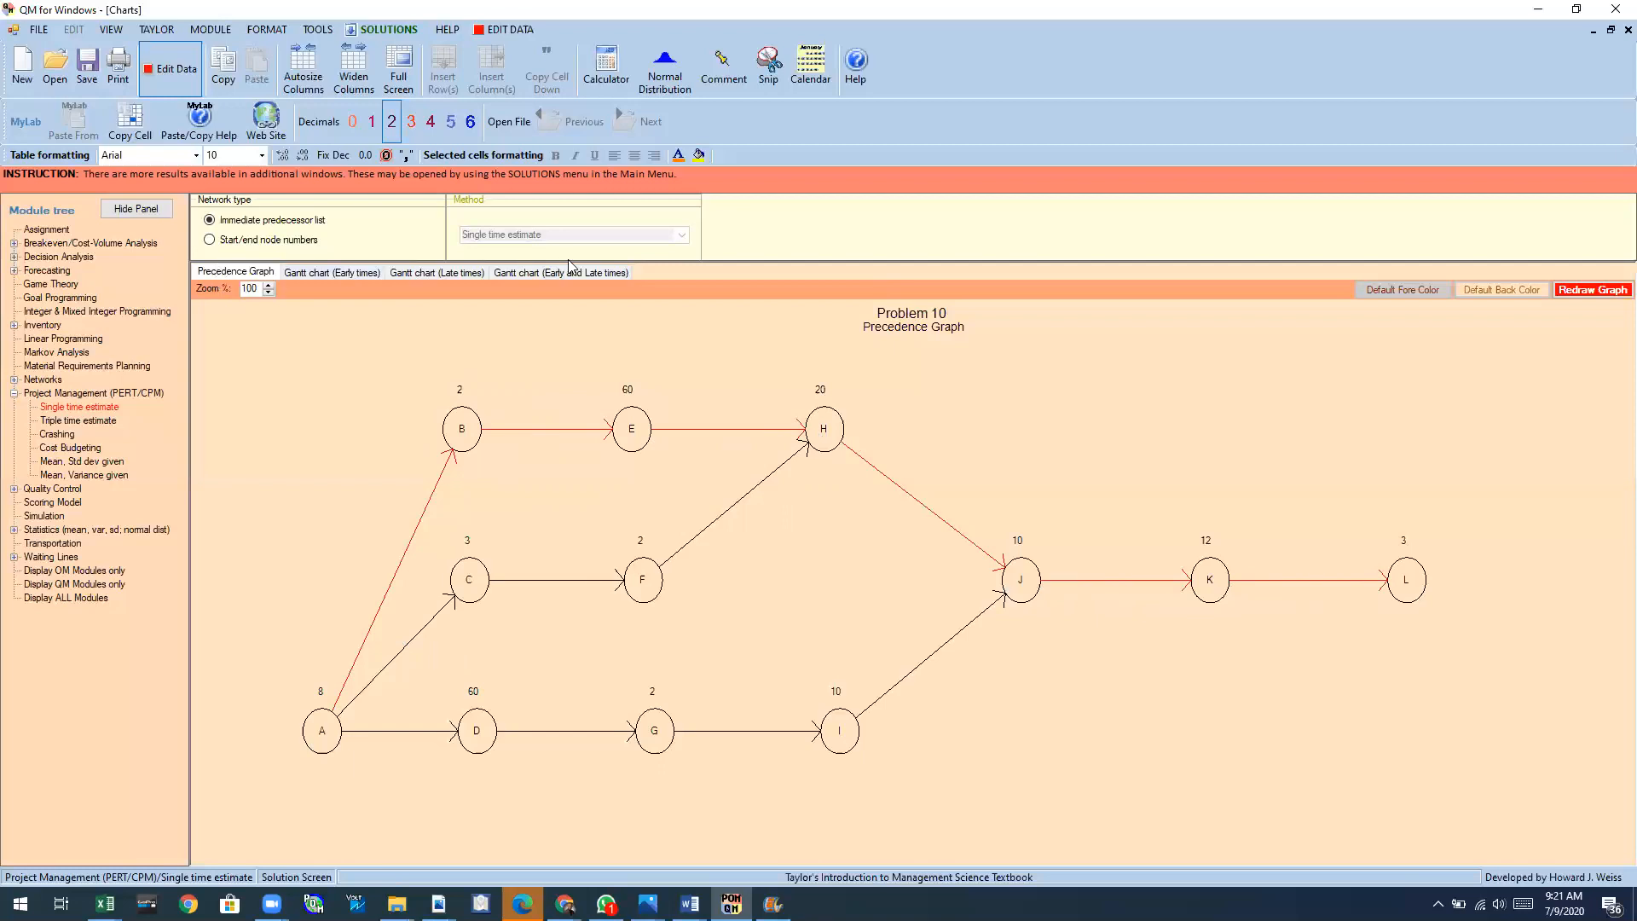
click(538, 273)
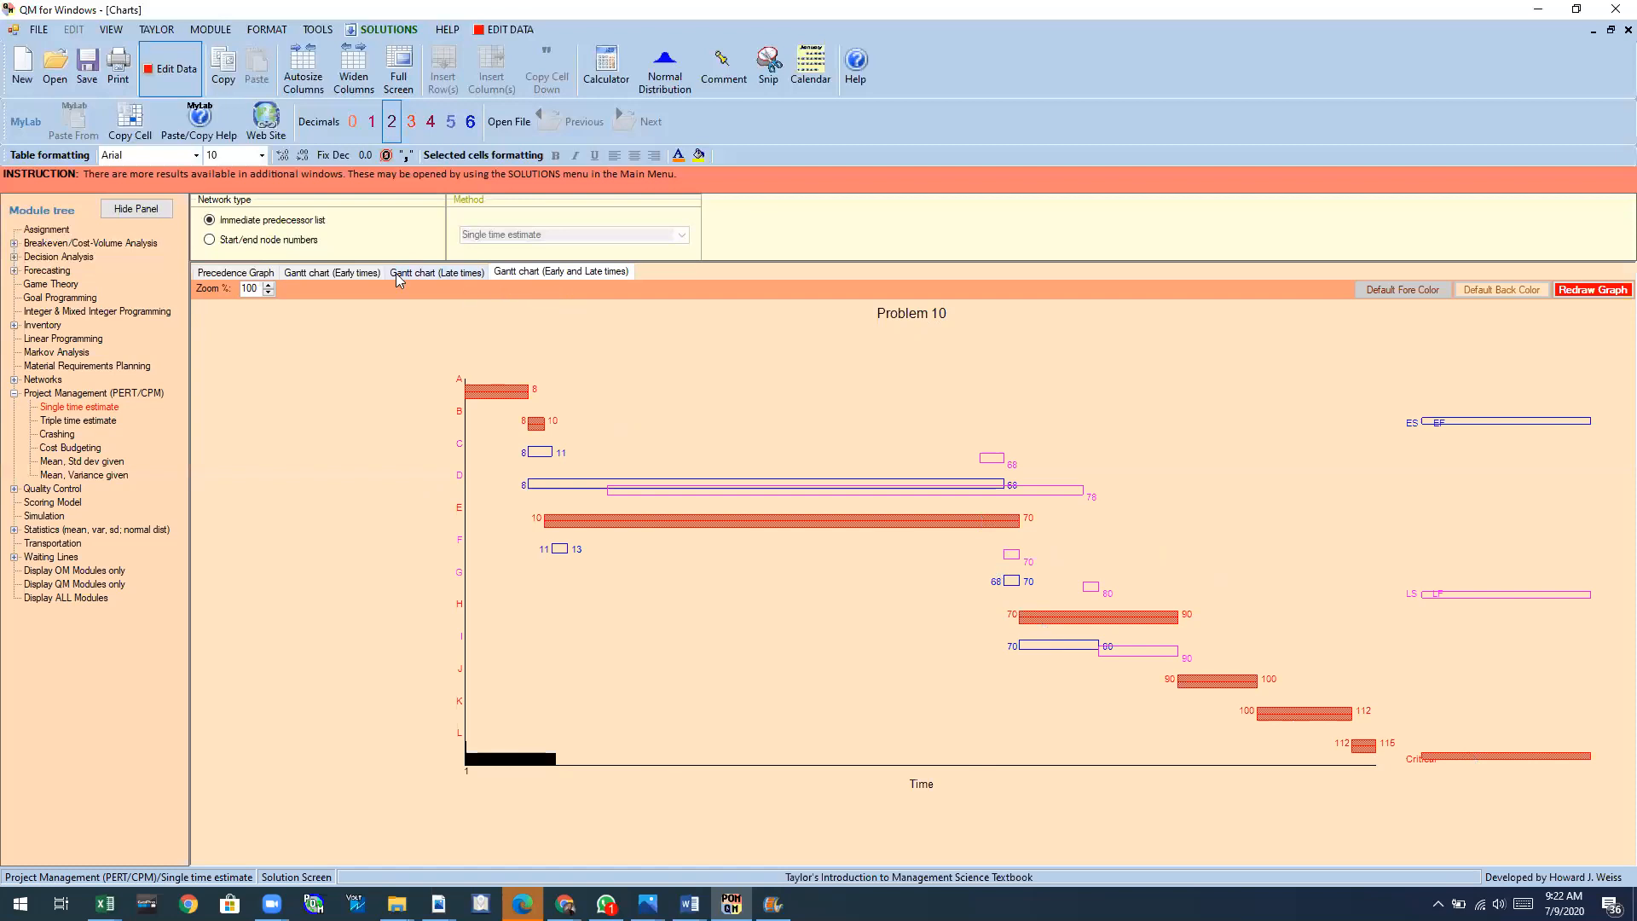
click(235, 273)
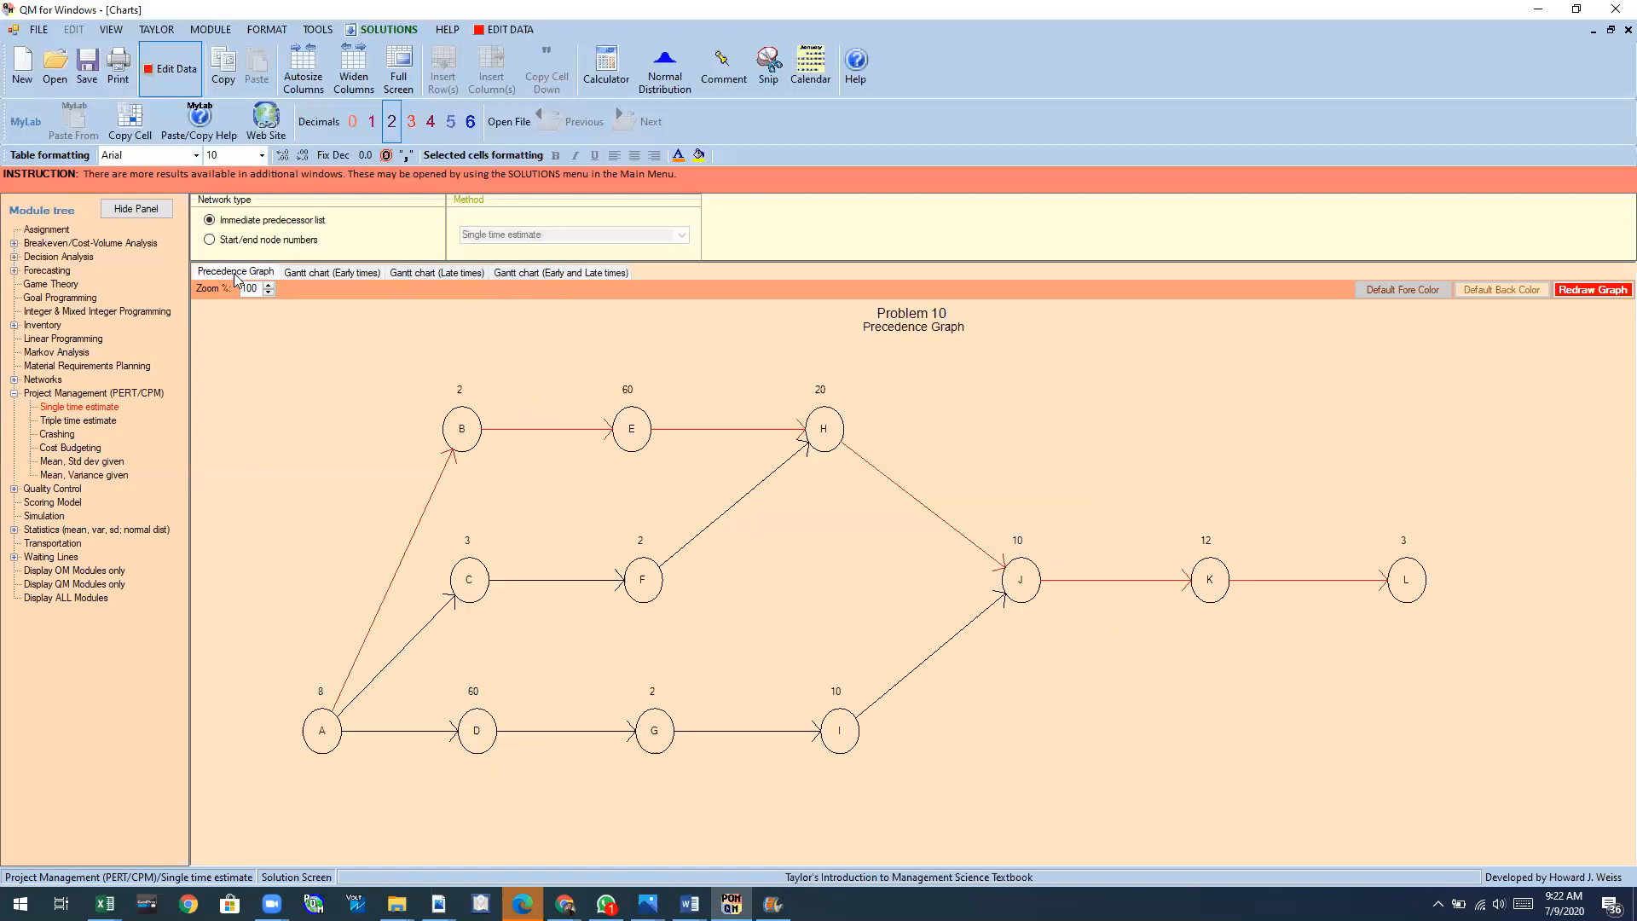
Review the combined early and late Gantt chart, and display the Problem 10 solution table in a restored window beside the PDF.
click(568, 271)
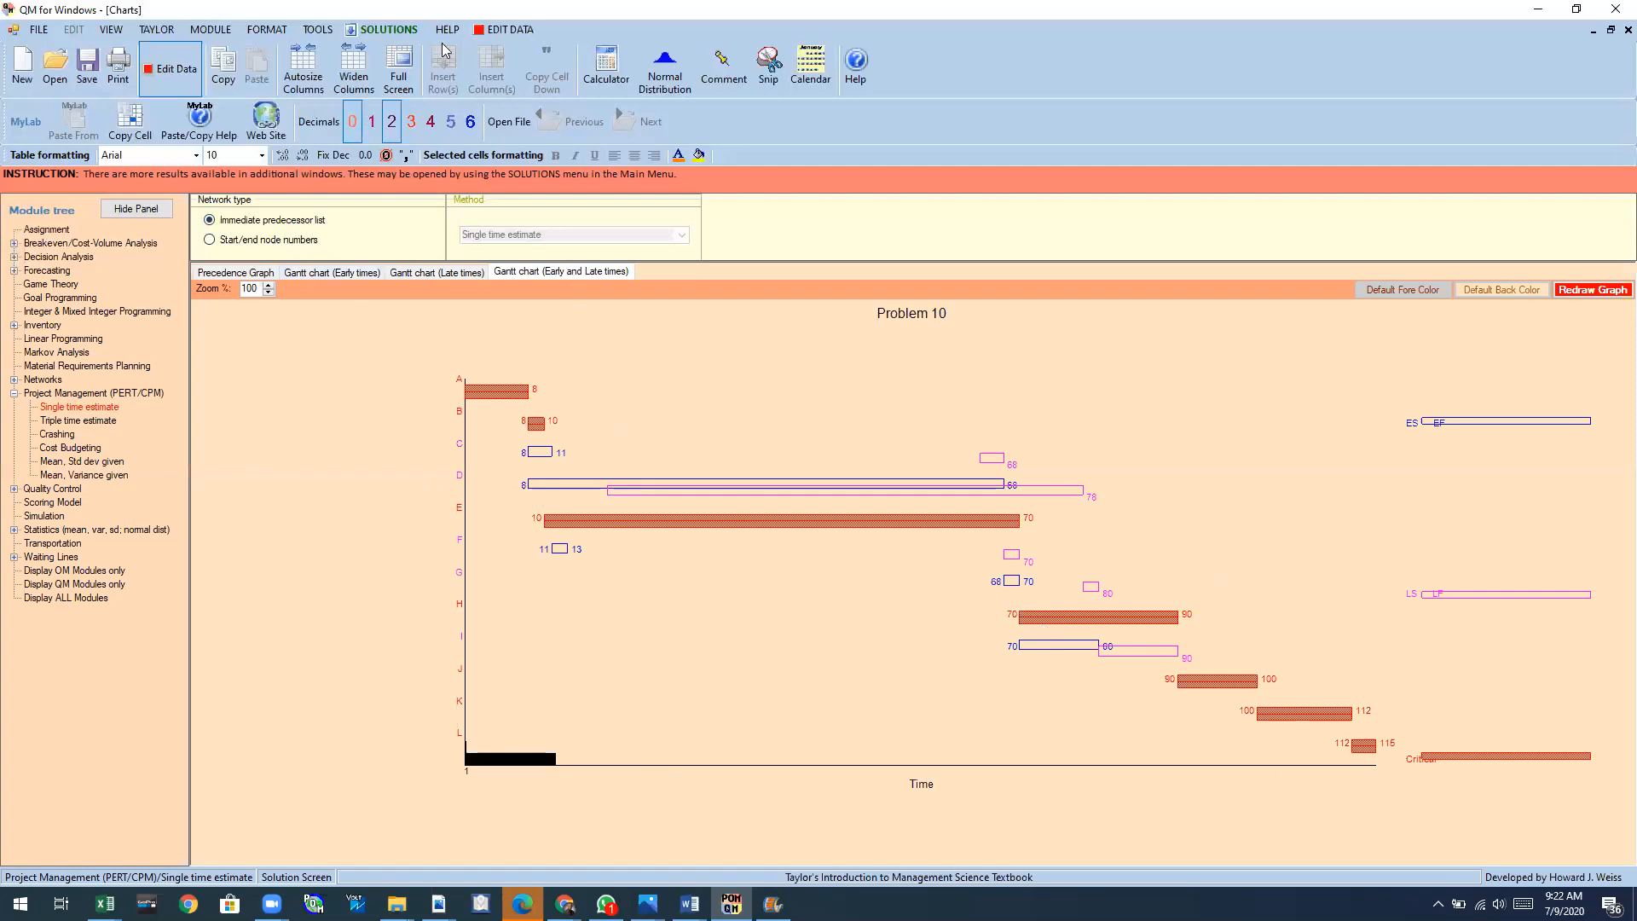
click(384, 31)
click(387, 116)
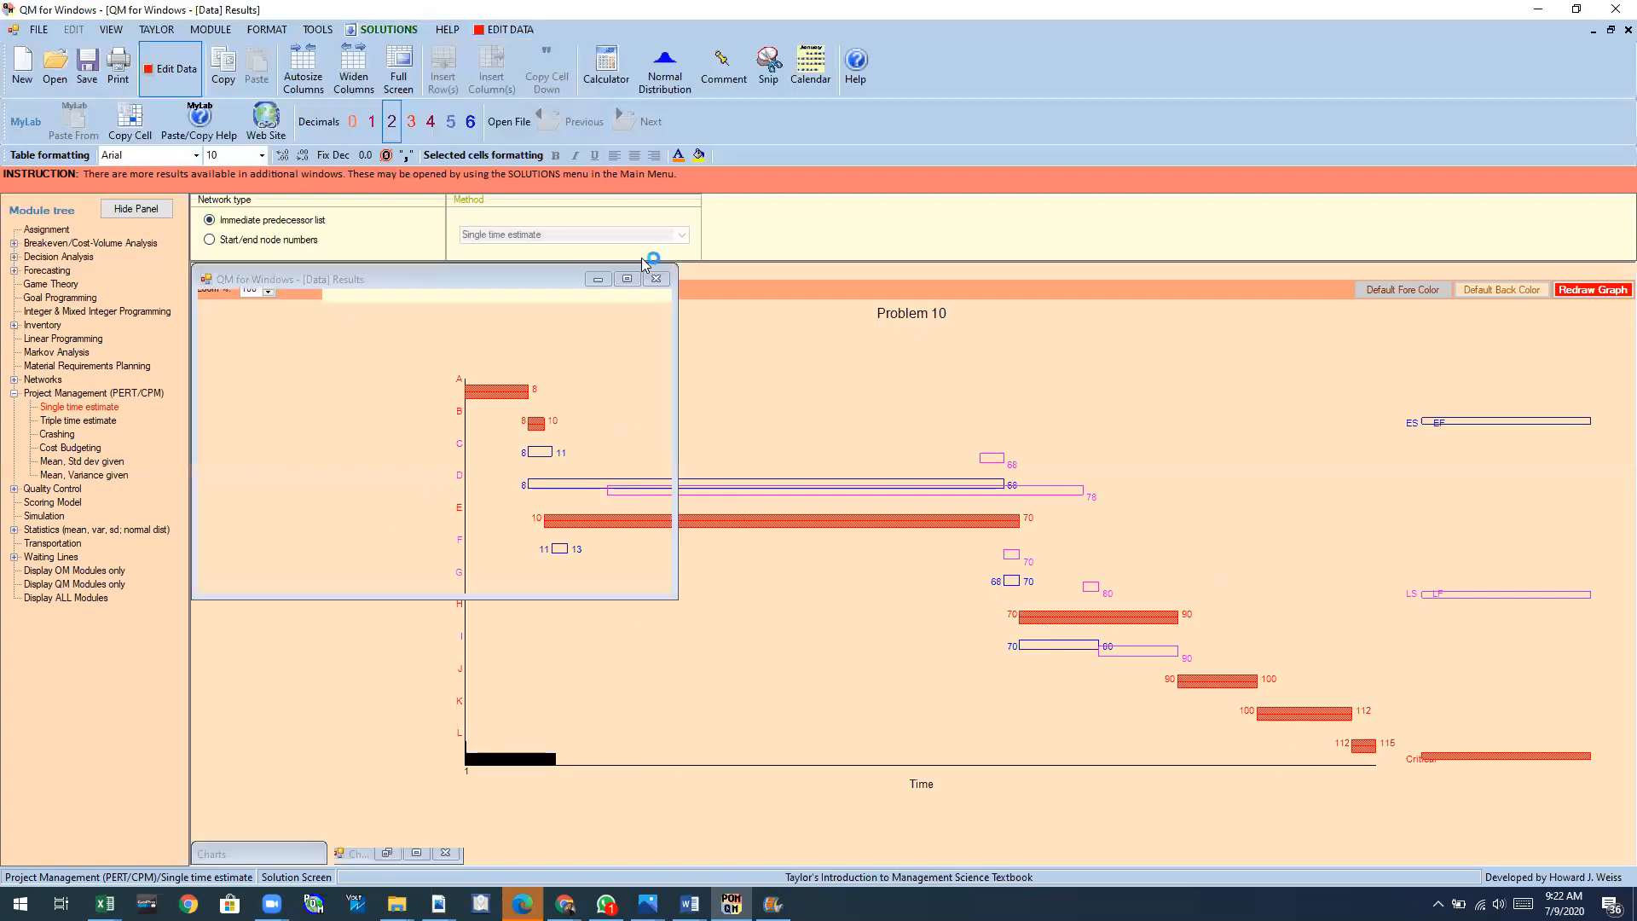
click(335, 365)
click(392, 297)
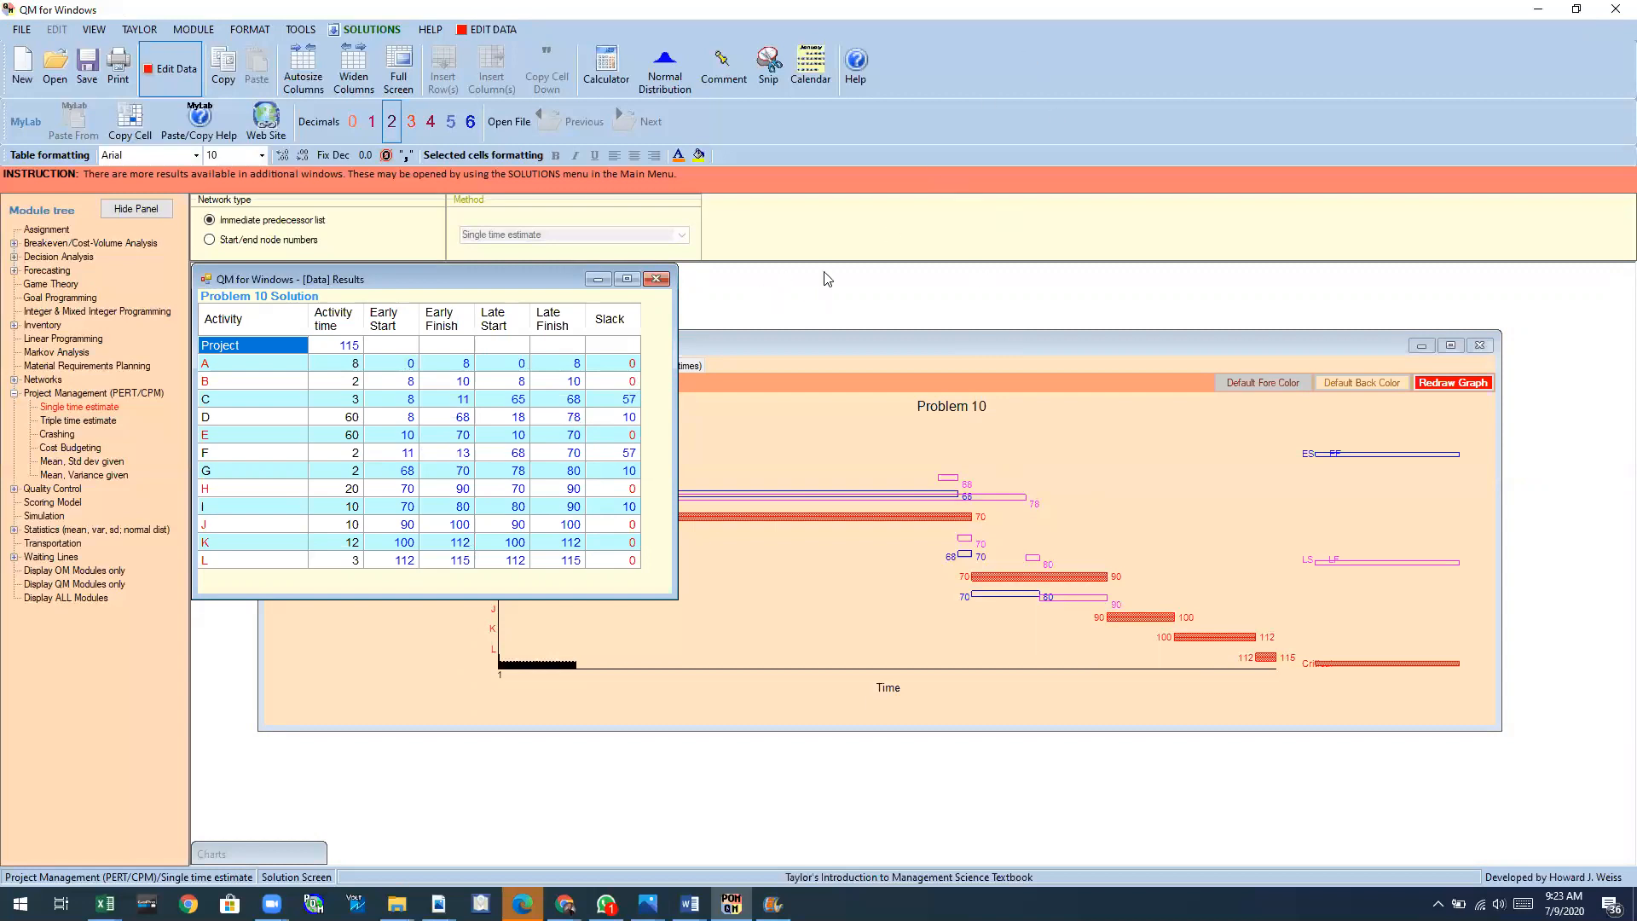
click(1576, 8)
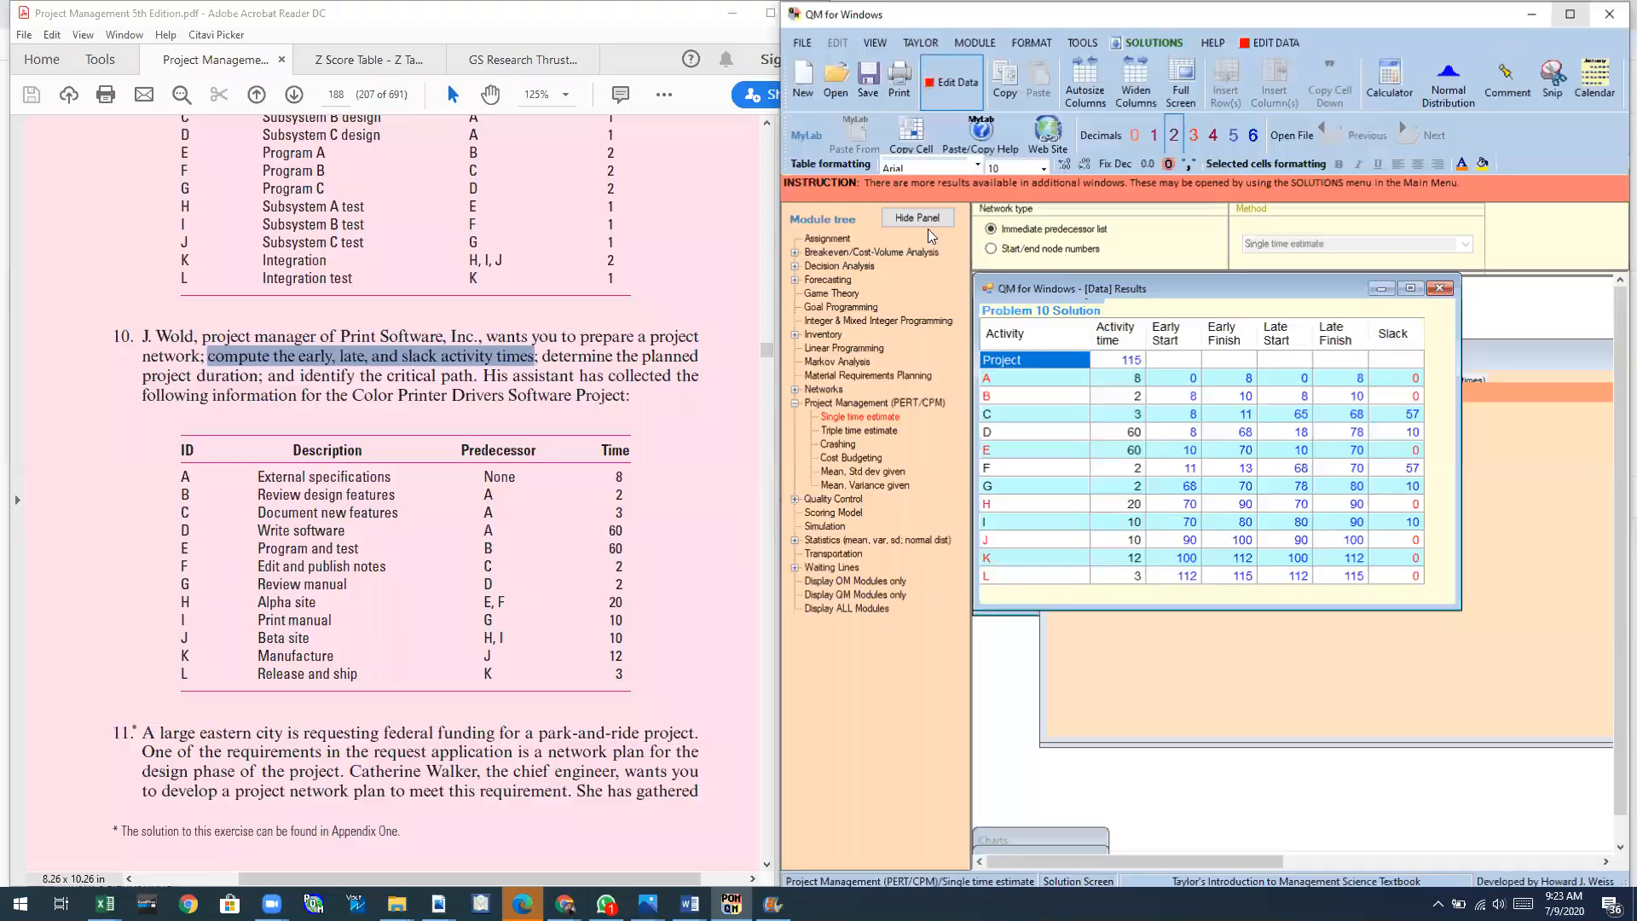
Go to the bookmark "Appendix 7.1: PERT and PERT Simulation" in the Project Management PDF and hide the bookmarks.
click(590, 561)
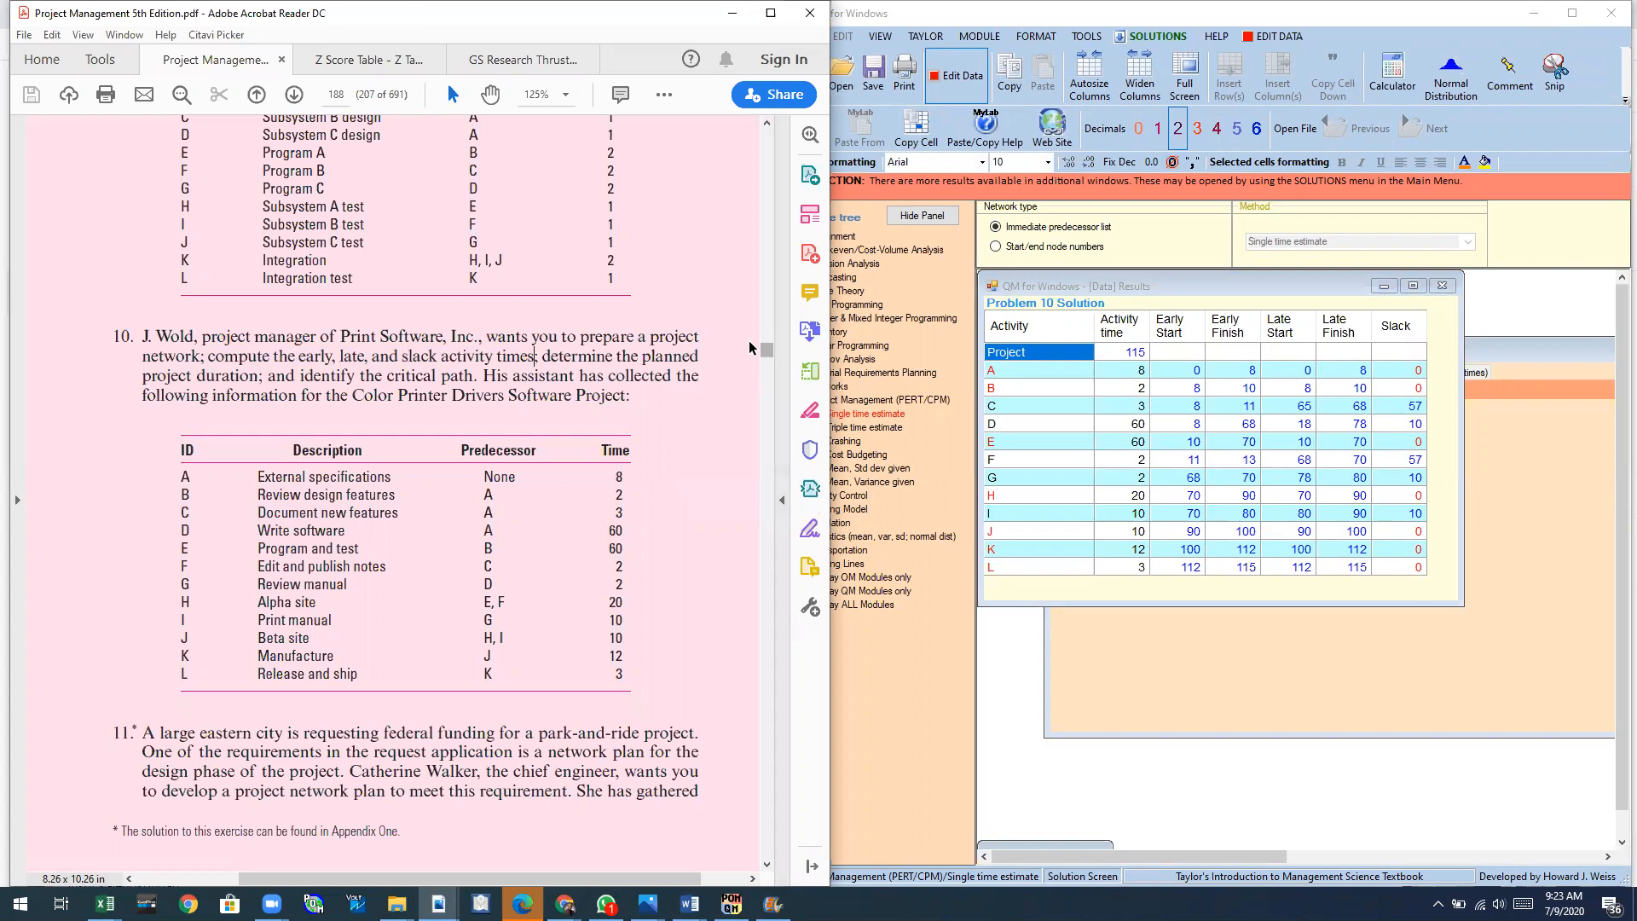
click(17, 500)
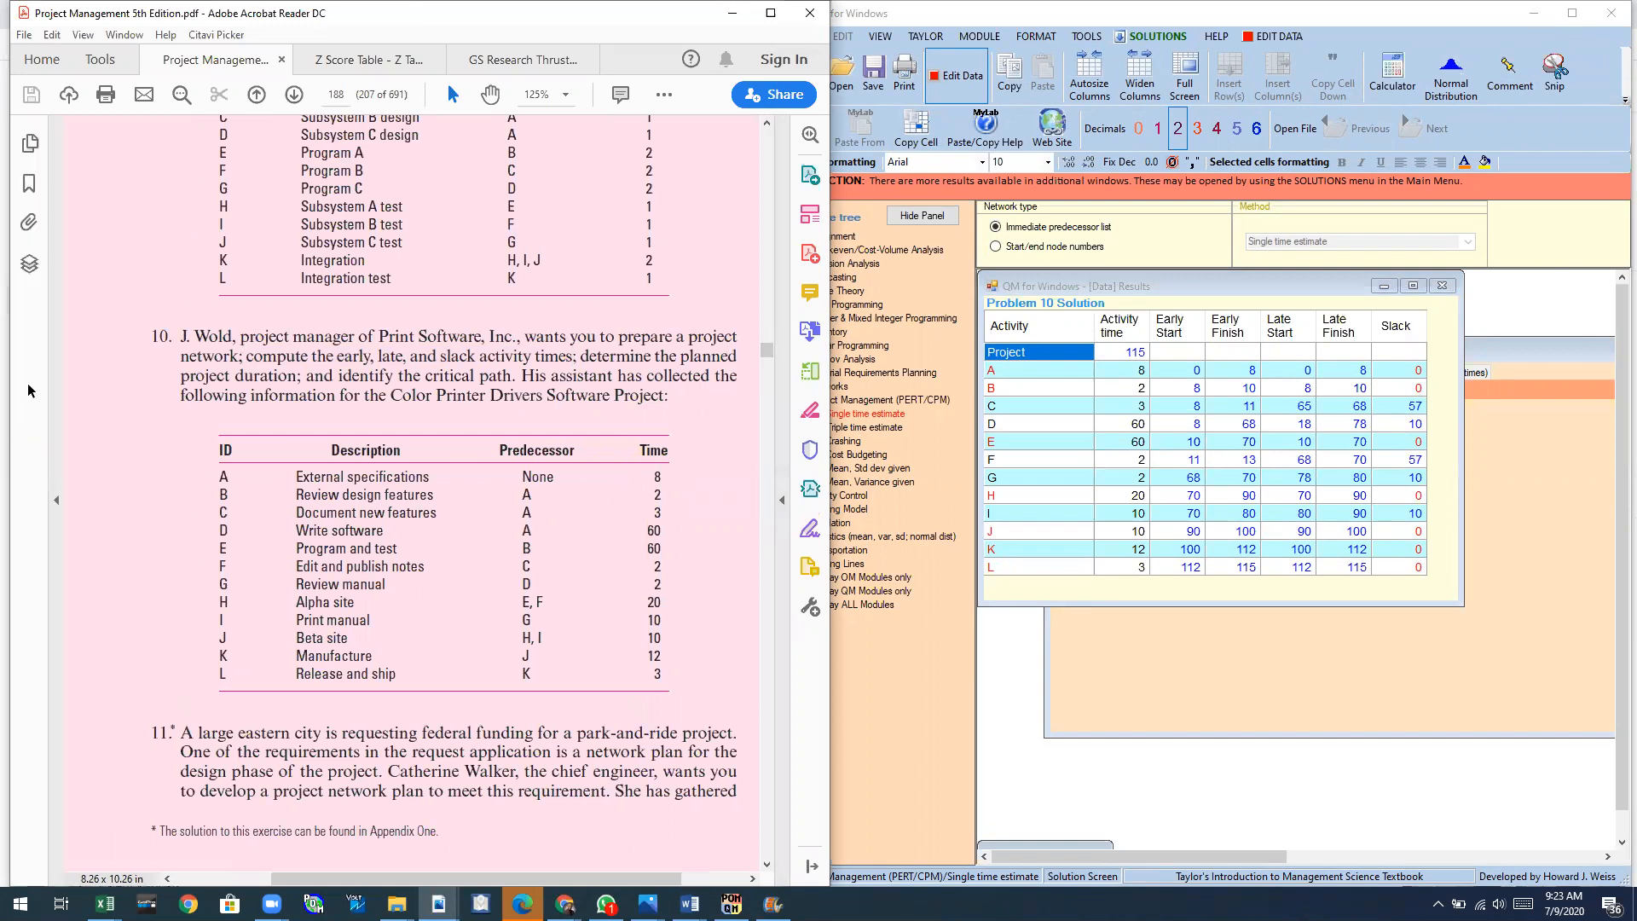
click(29, 182)
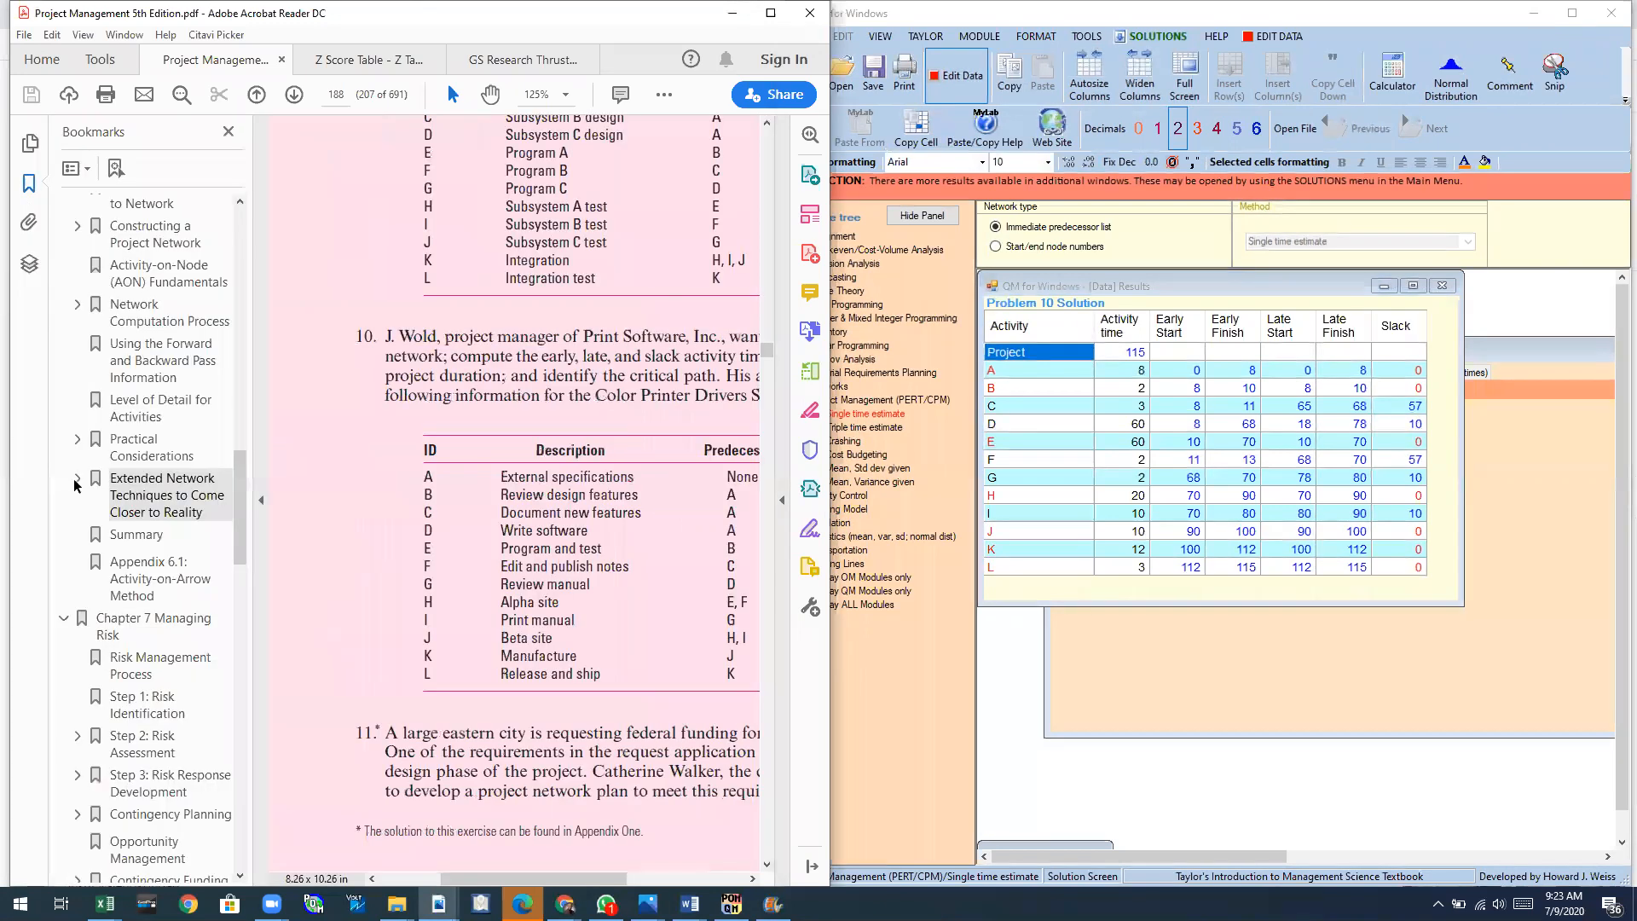
scroll(123, 584, down, 3)
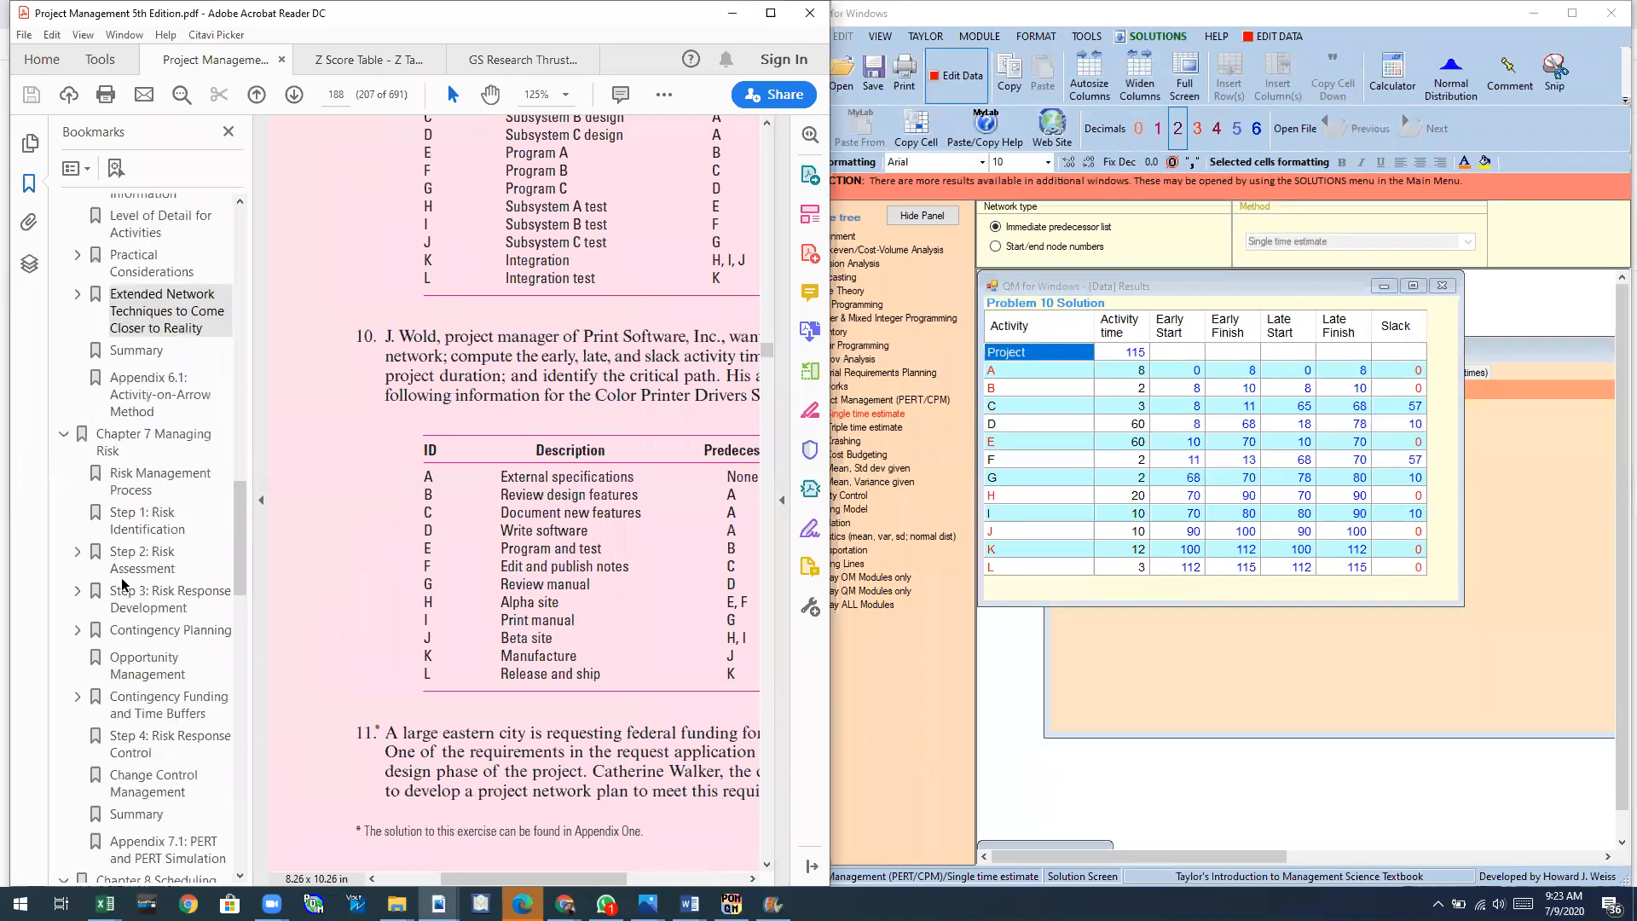
scroll(124, 584, down, 4)
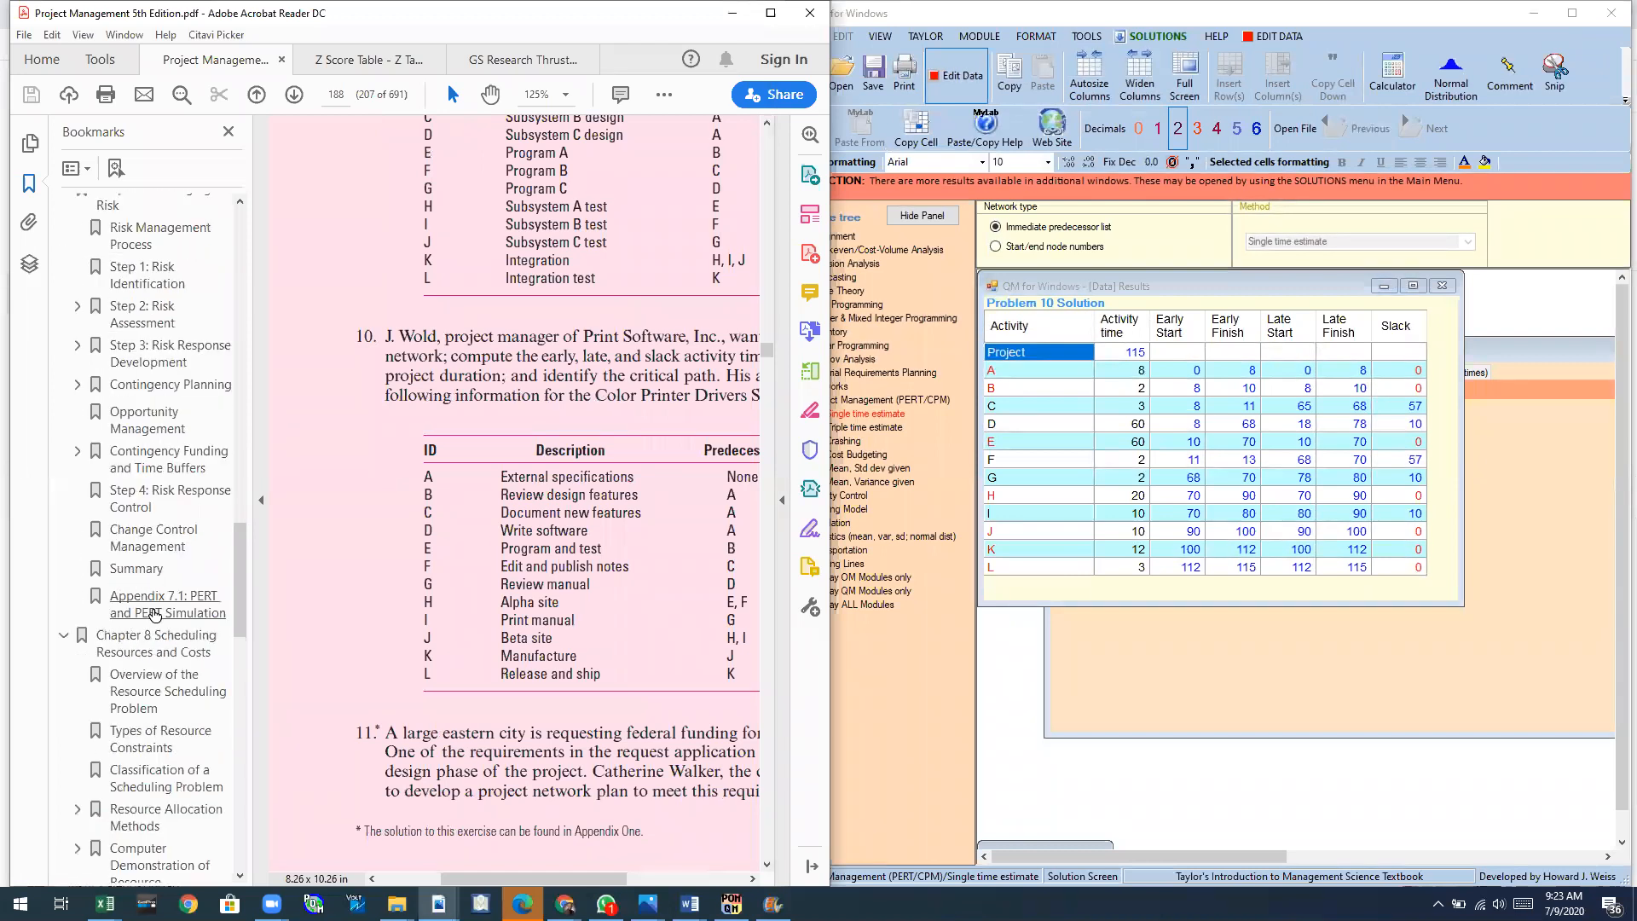
click(154, 612)
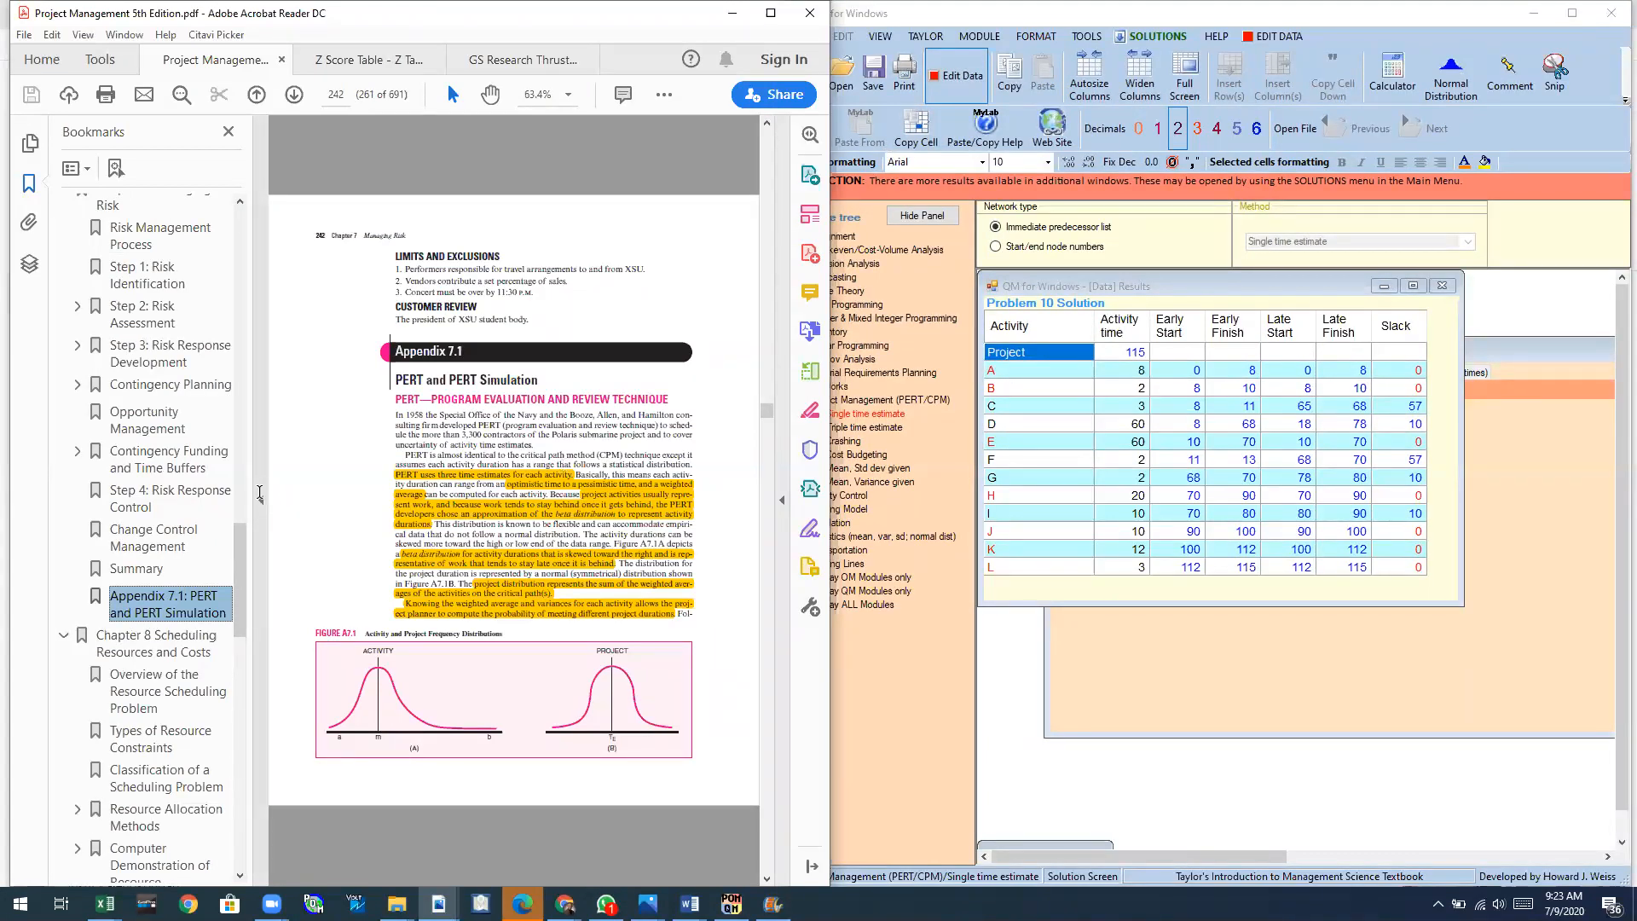
click(262, 502)
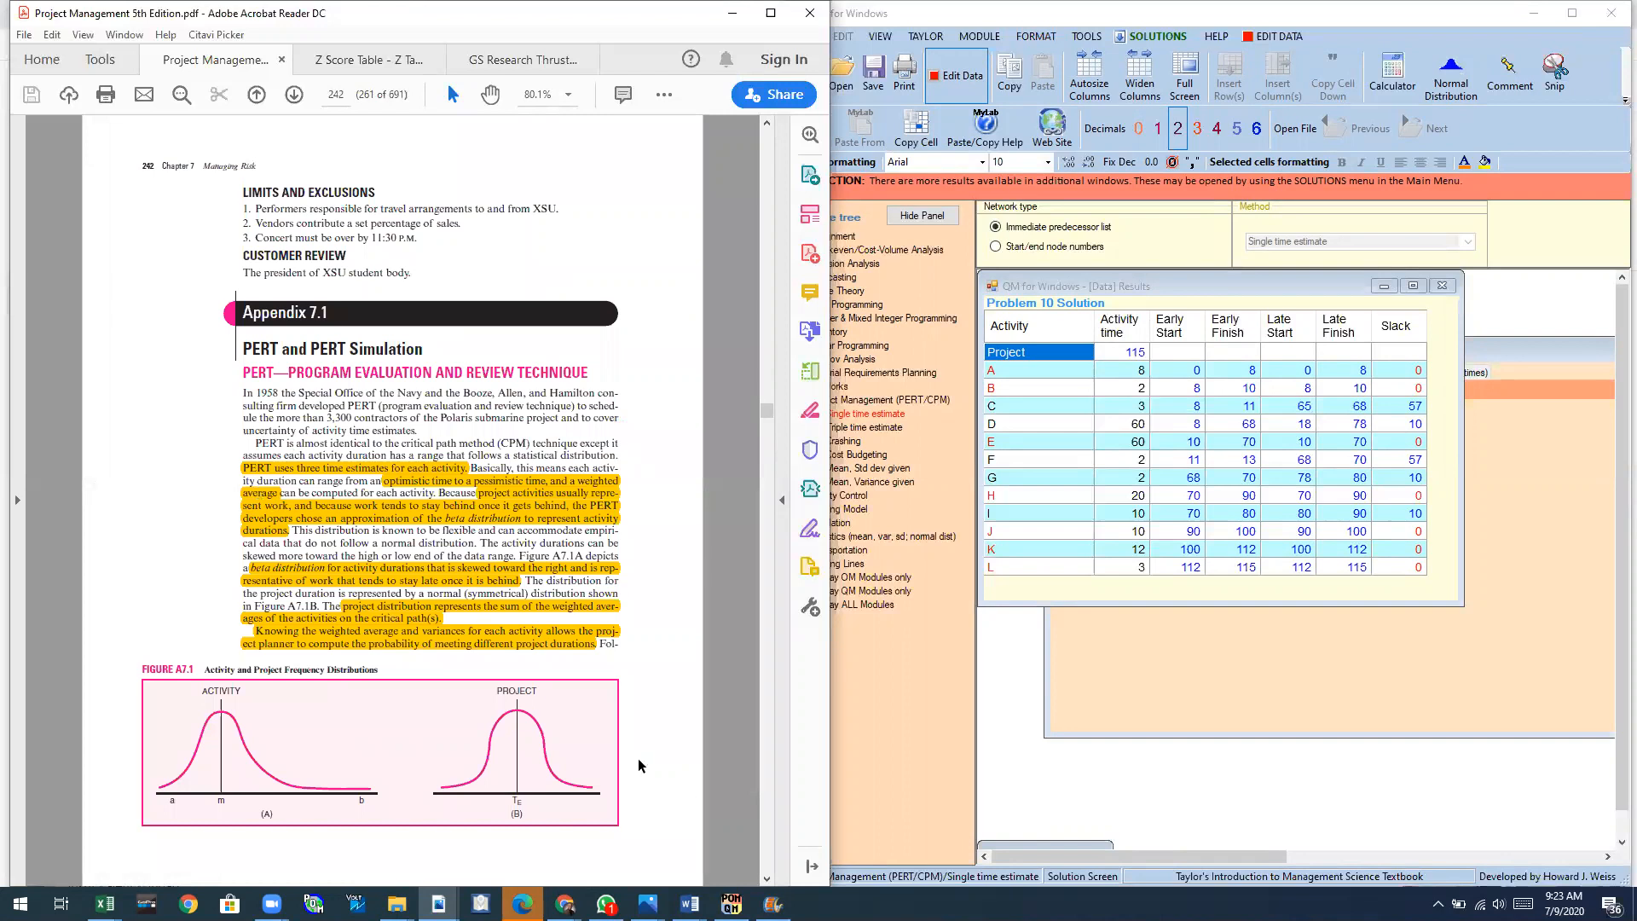
Read Appendix 7.1 up to Table A7.1 and Figure A7.2 at 125% zoom, and switch back to QM for Windows.
click(569, 95)
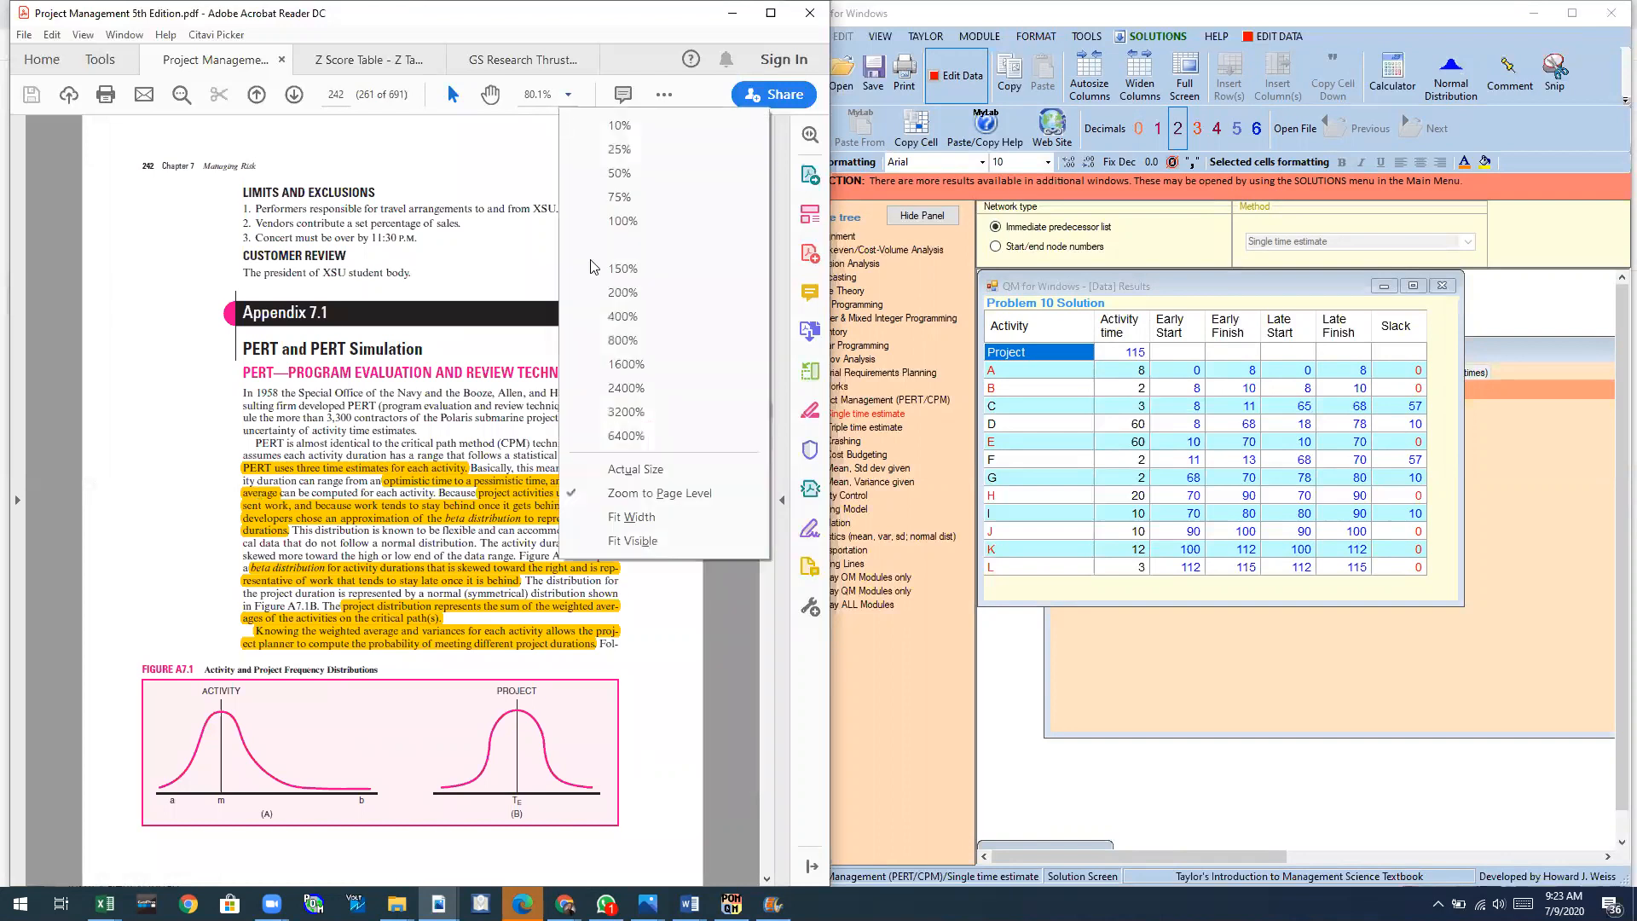
click(639, 220)
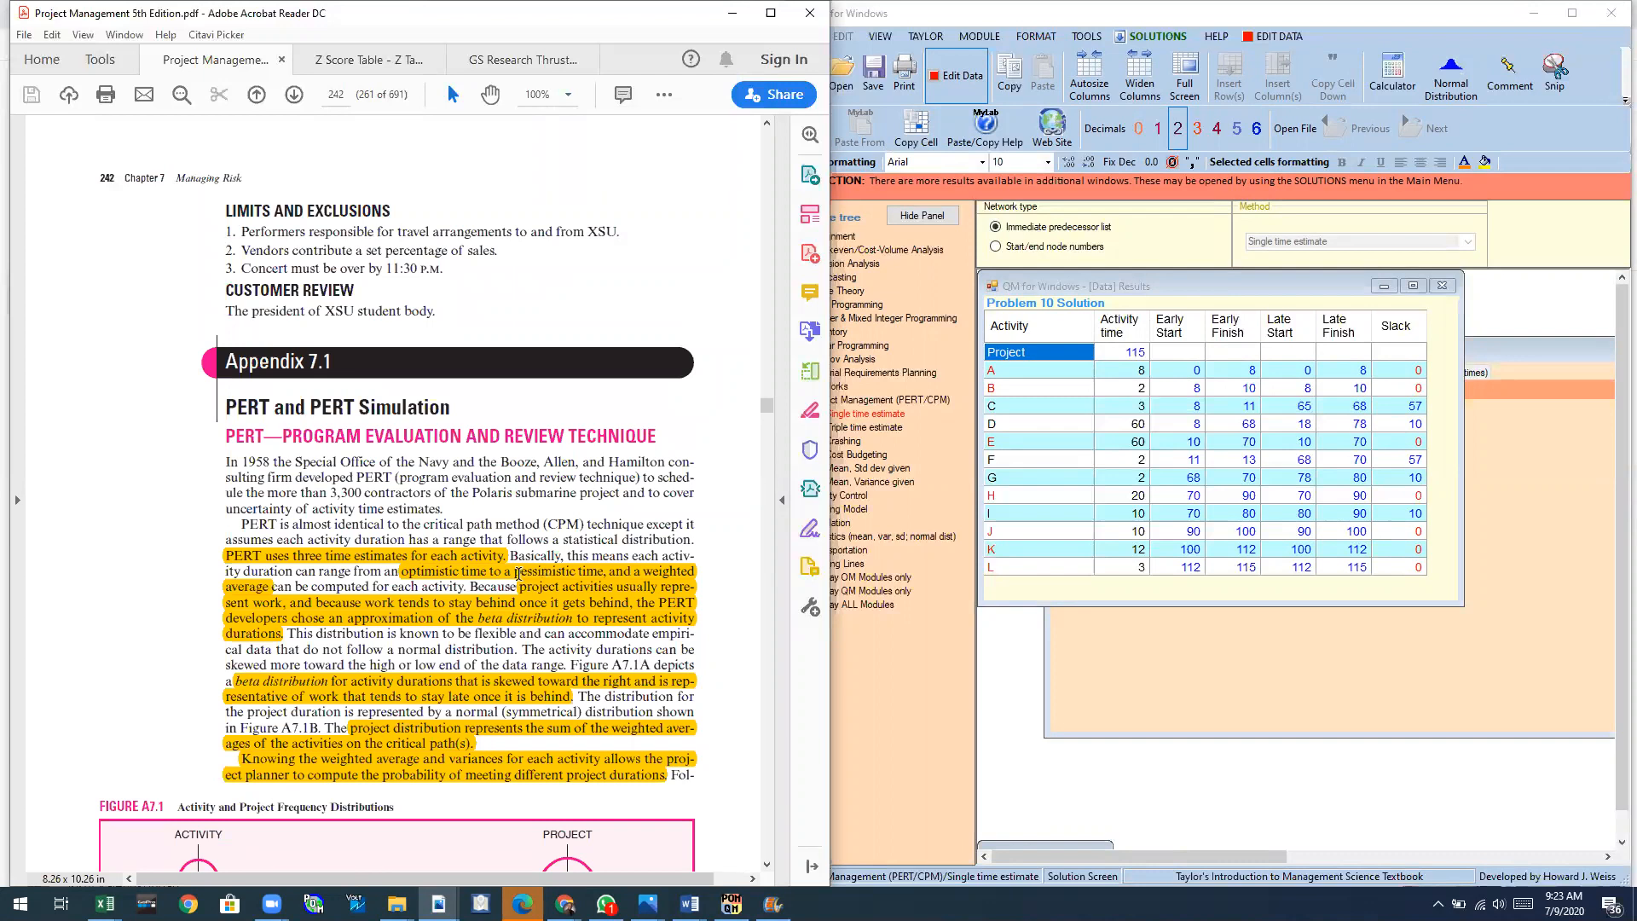
scroll(484, 658, down, 1)
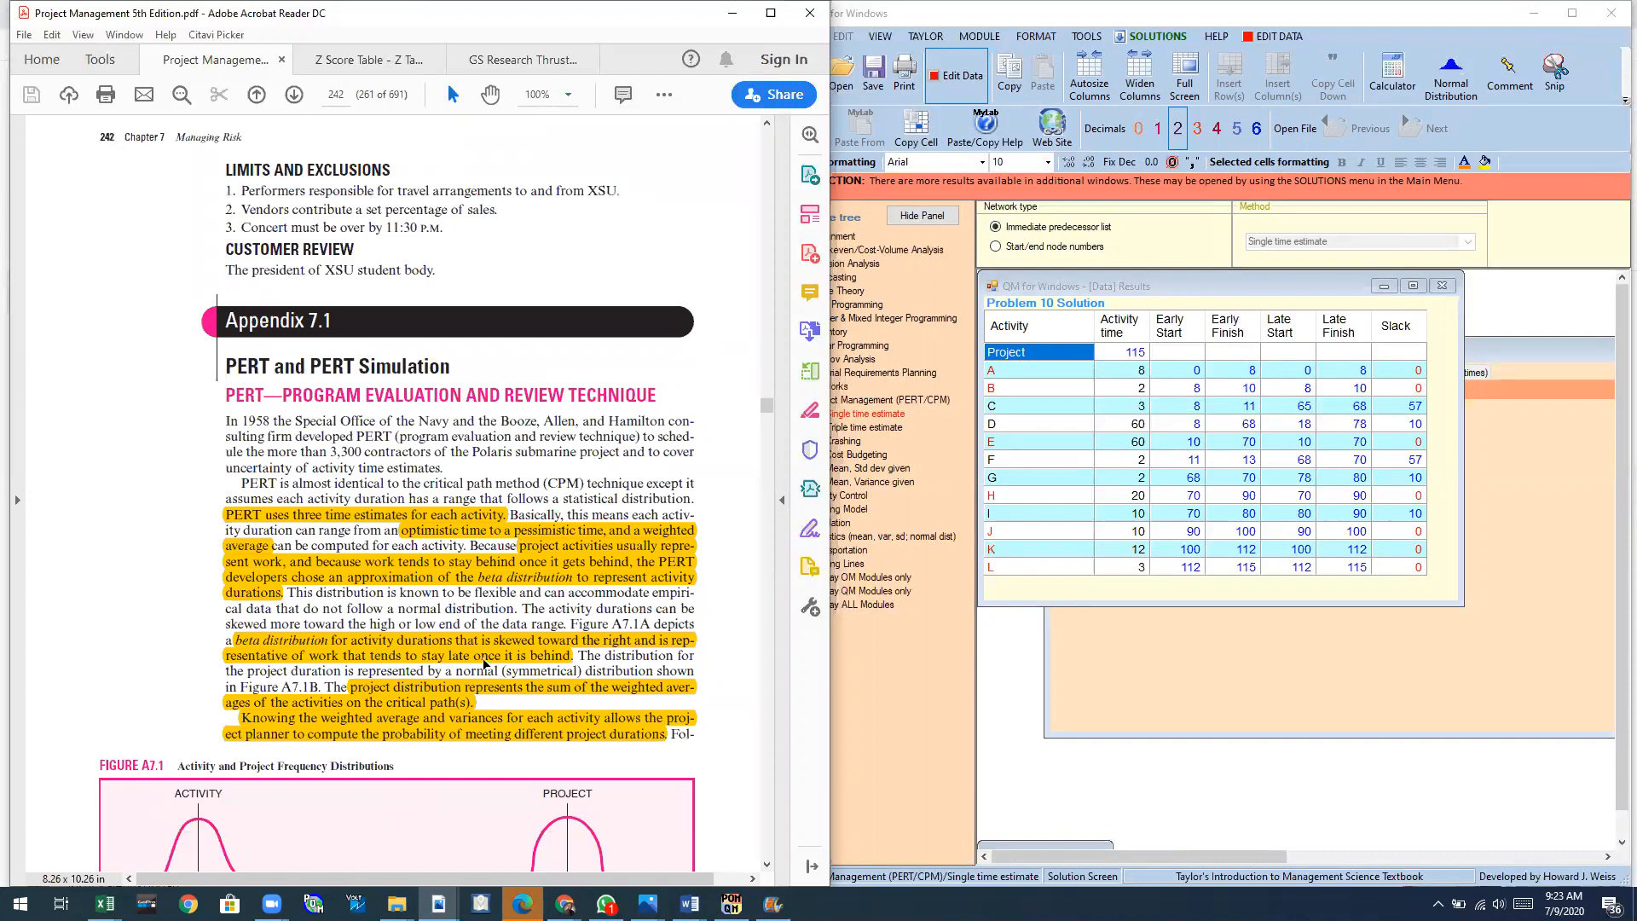
scroll(486, 665, down, 10)
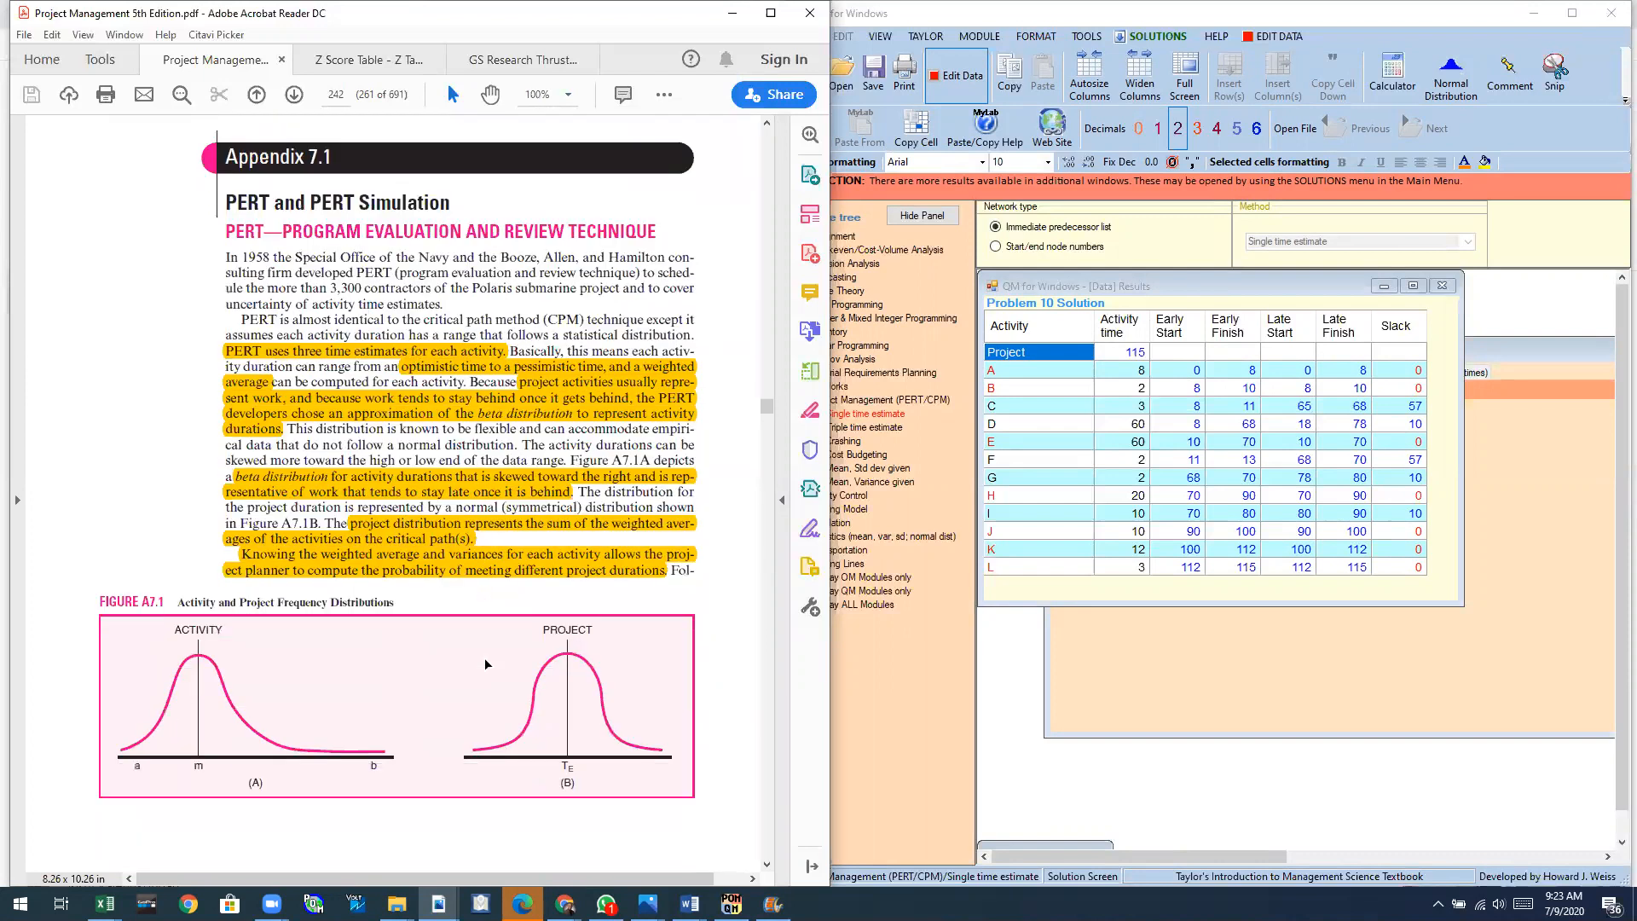
scroll(484, 658, down, 20)
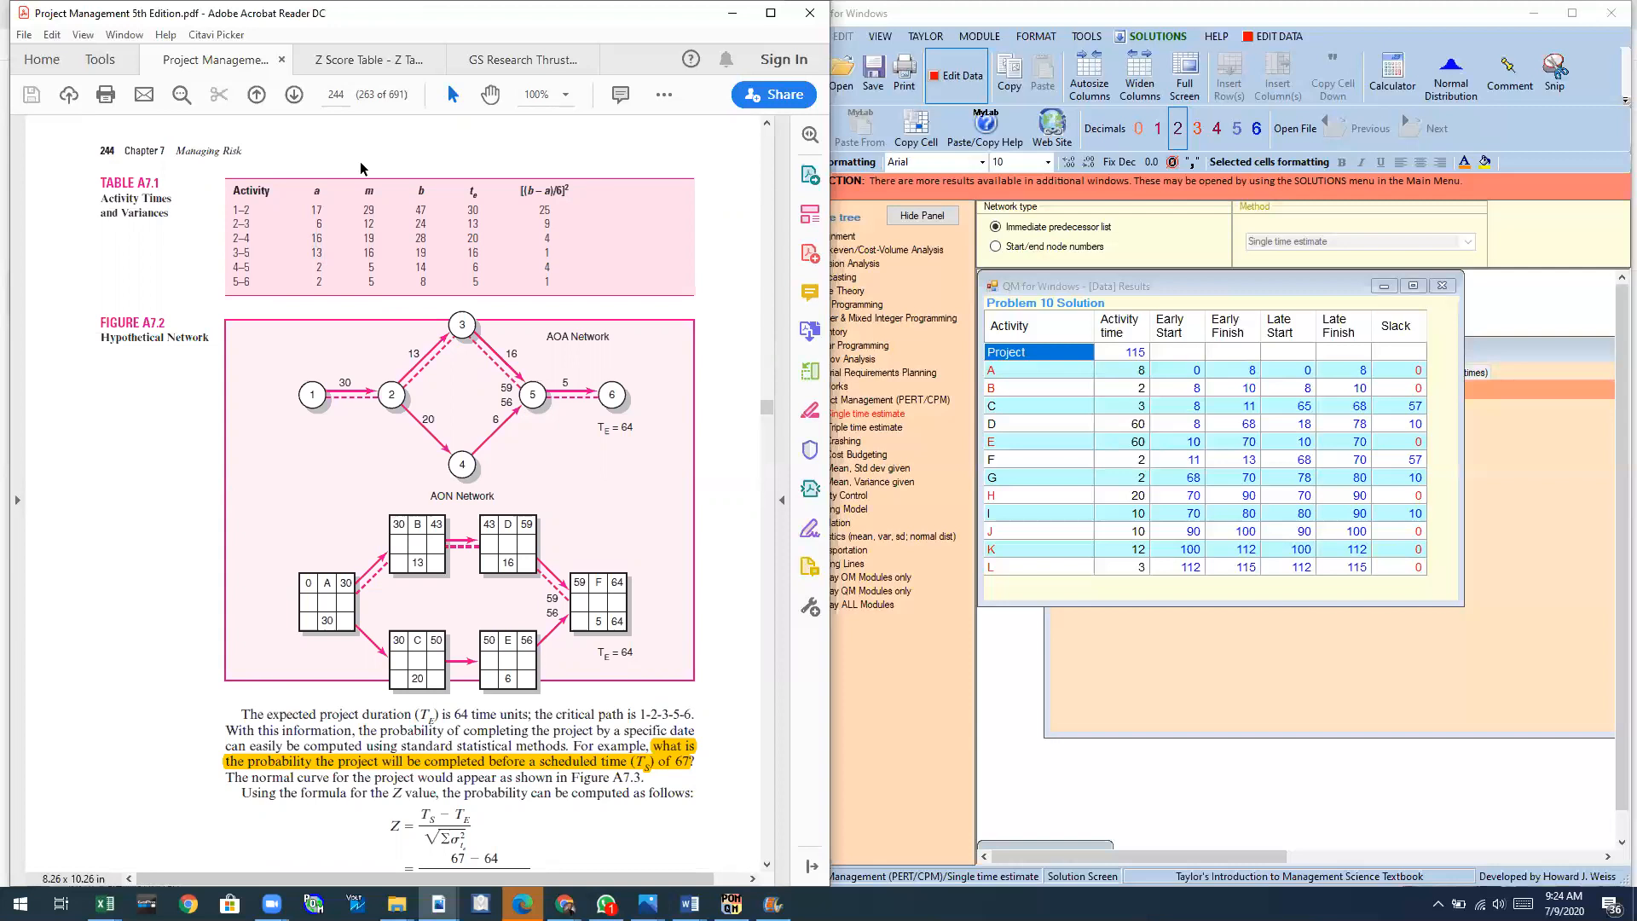
click(565, 94)
click(618, 244)
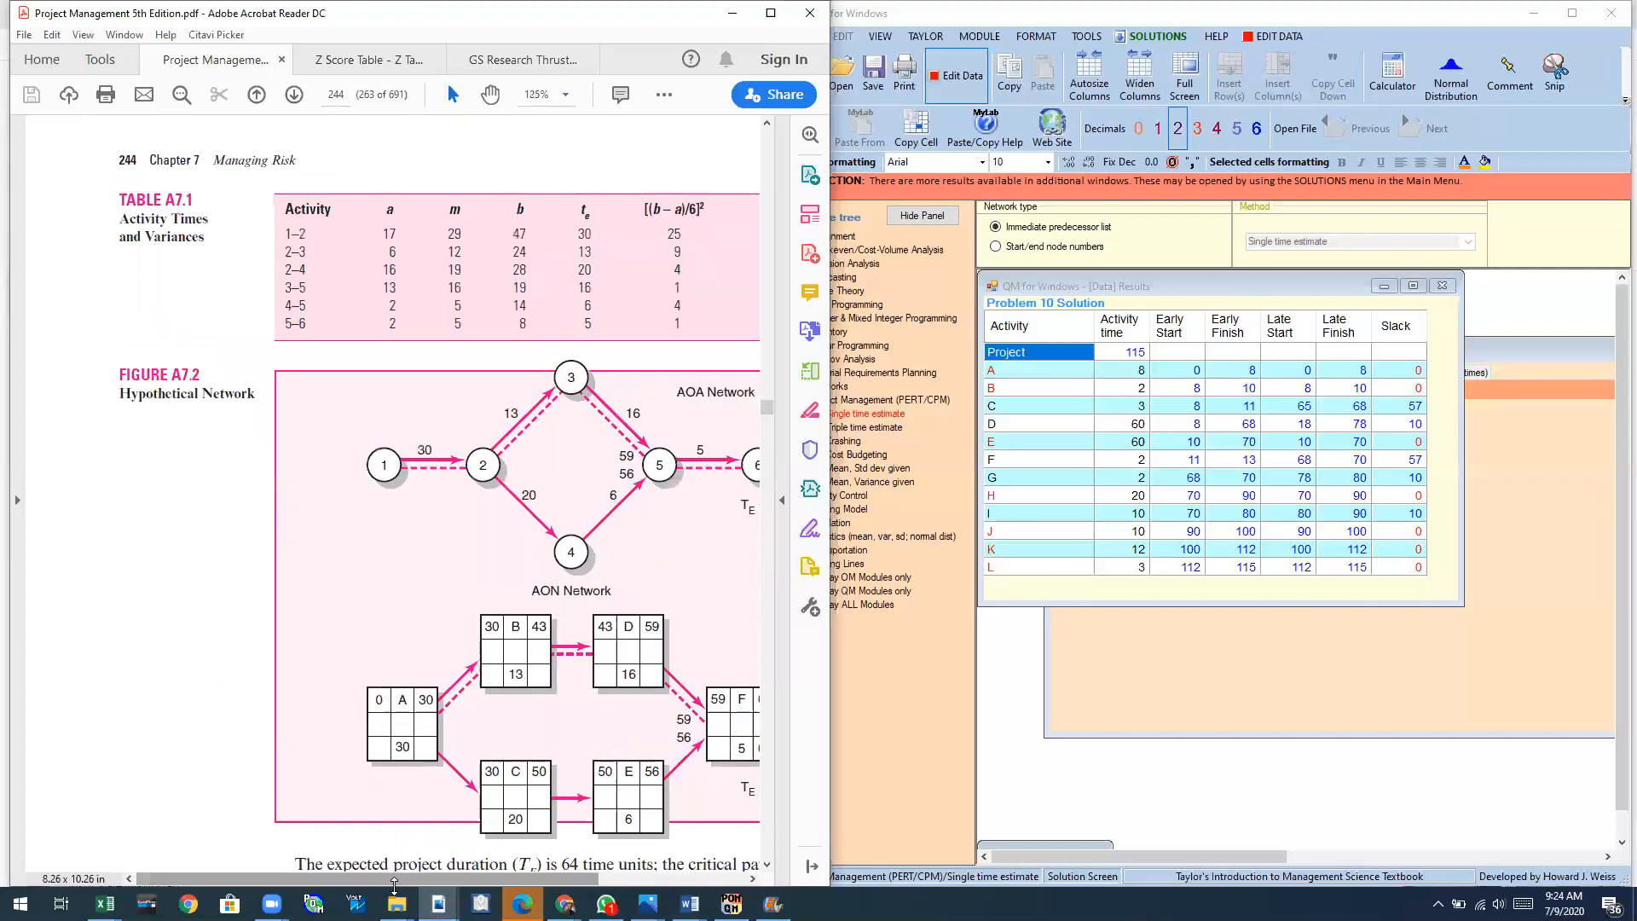
drag(397, 880, 486, 880)
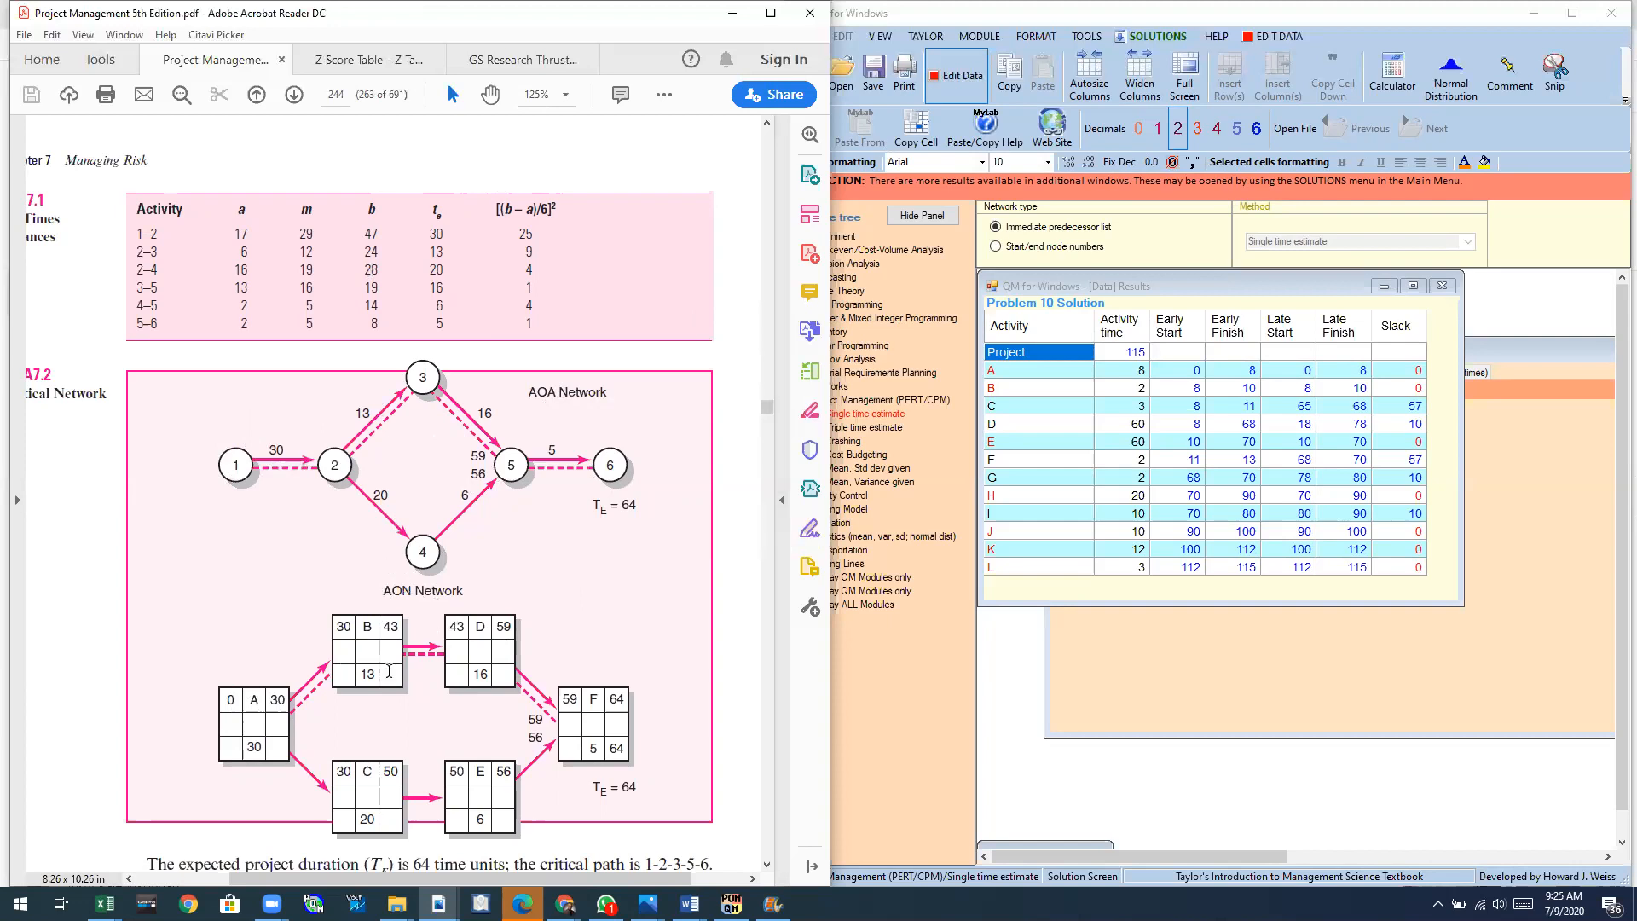
click(1142, 648)
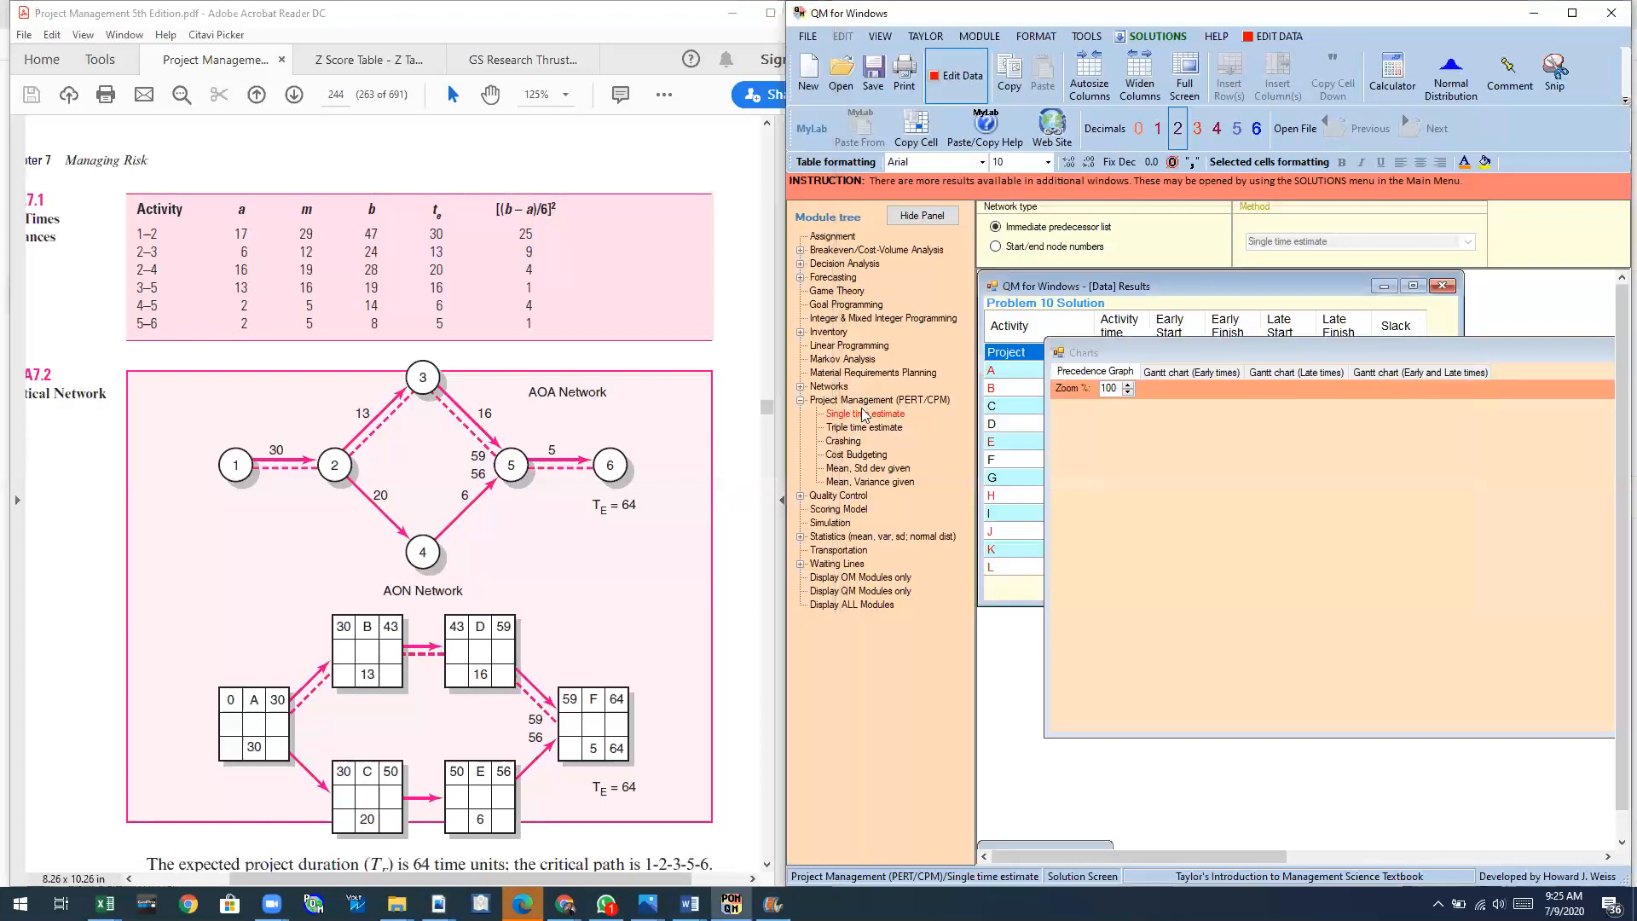
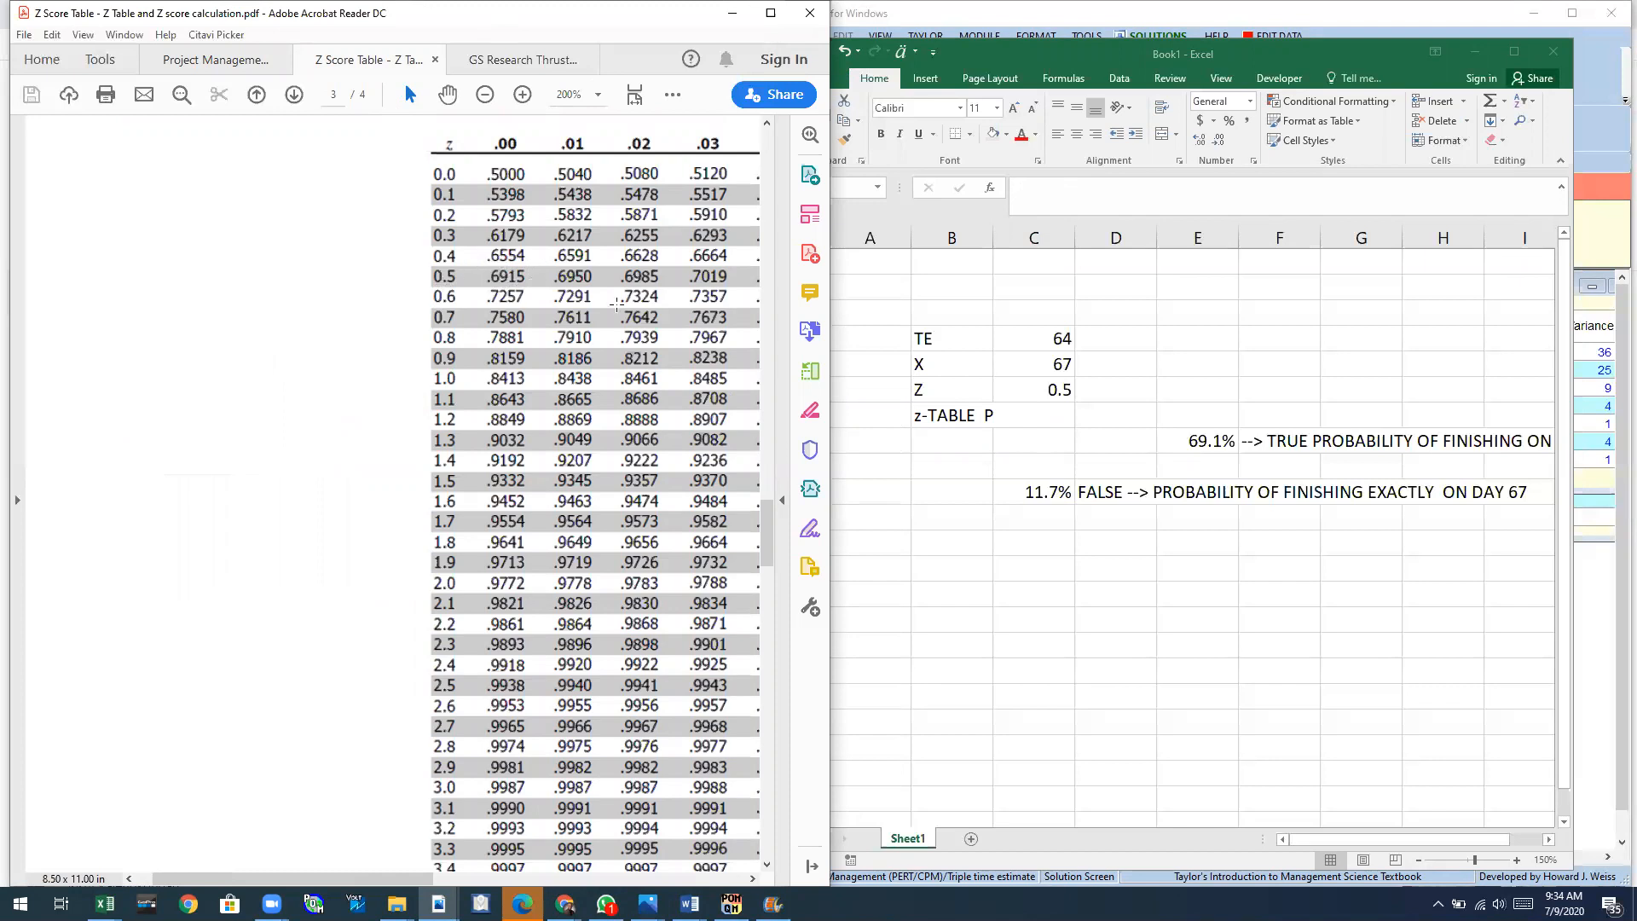
Enter 69.15% as the z-table probability in cell C7 of the Excel sheet.
click(1048, 413)
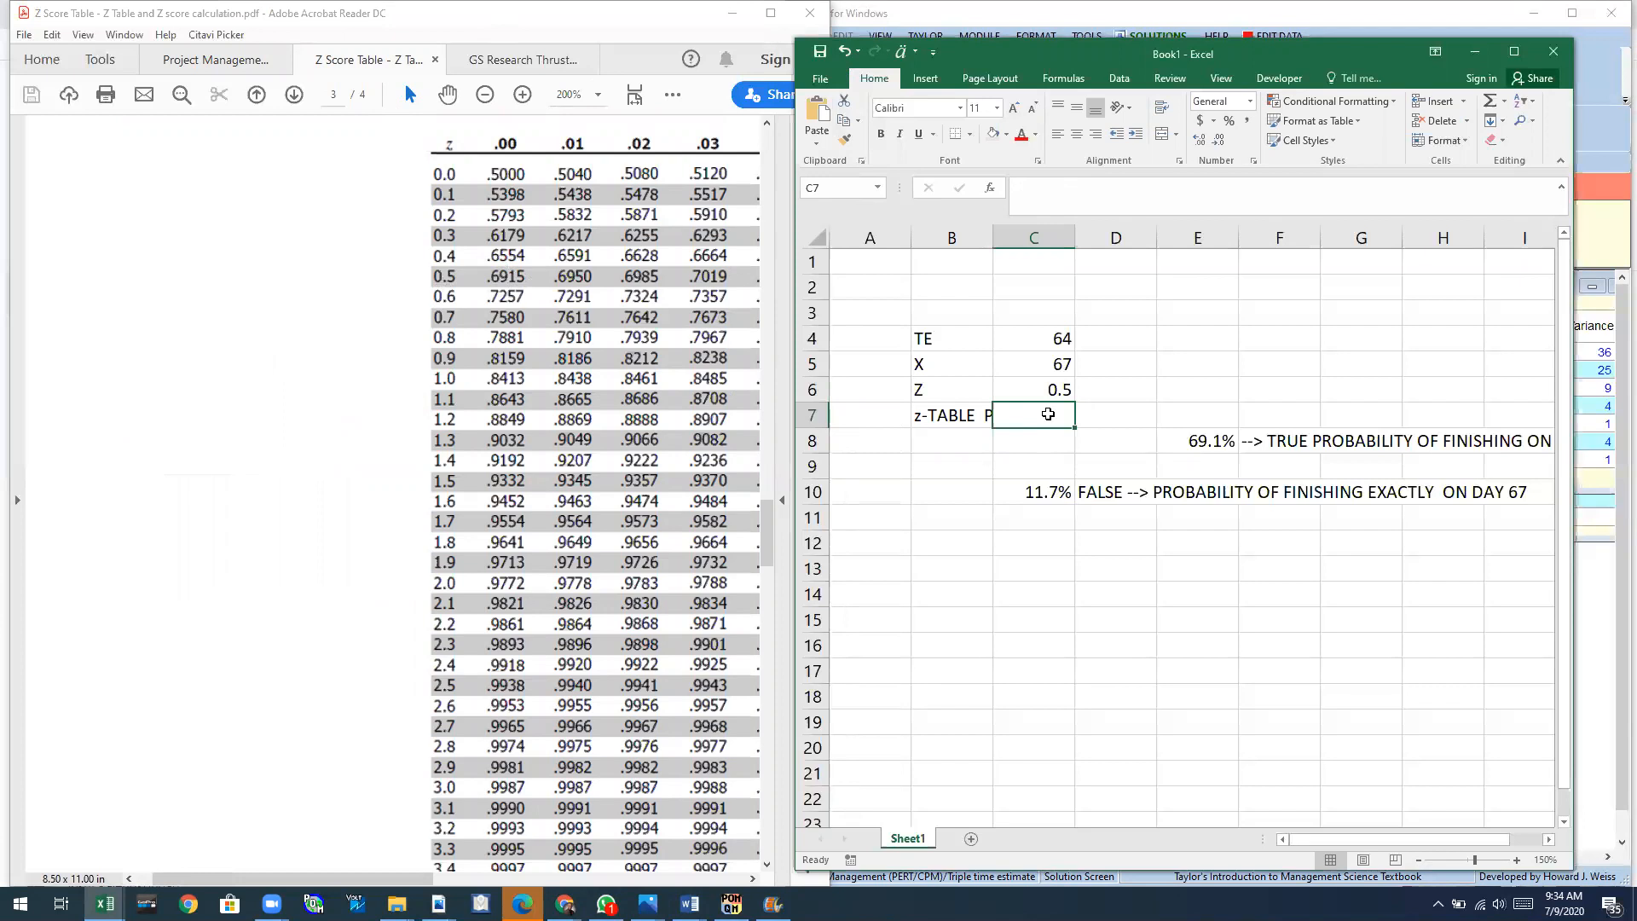
text(69.15)
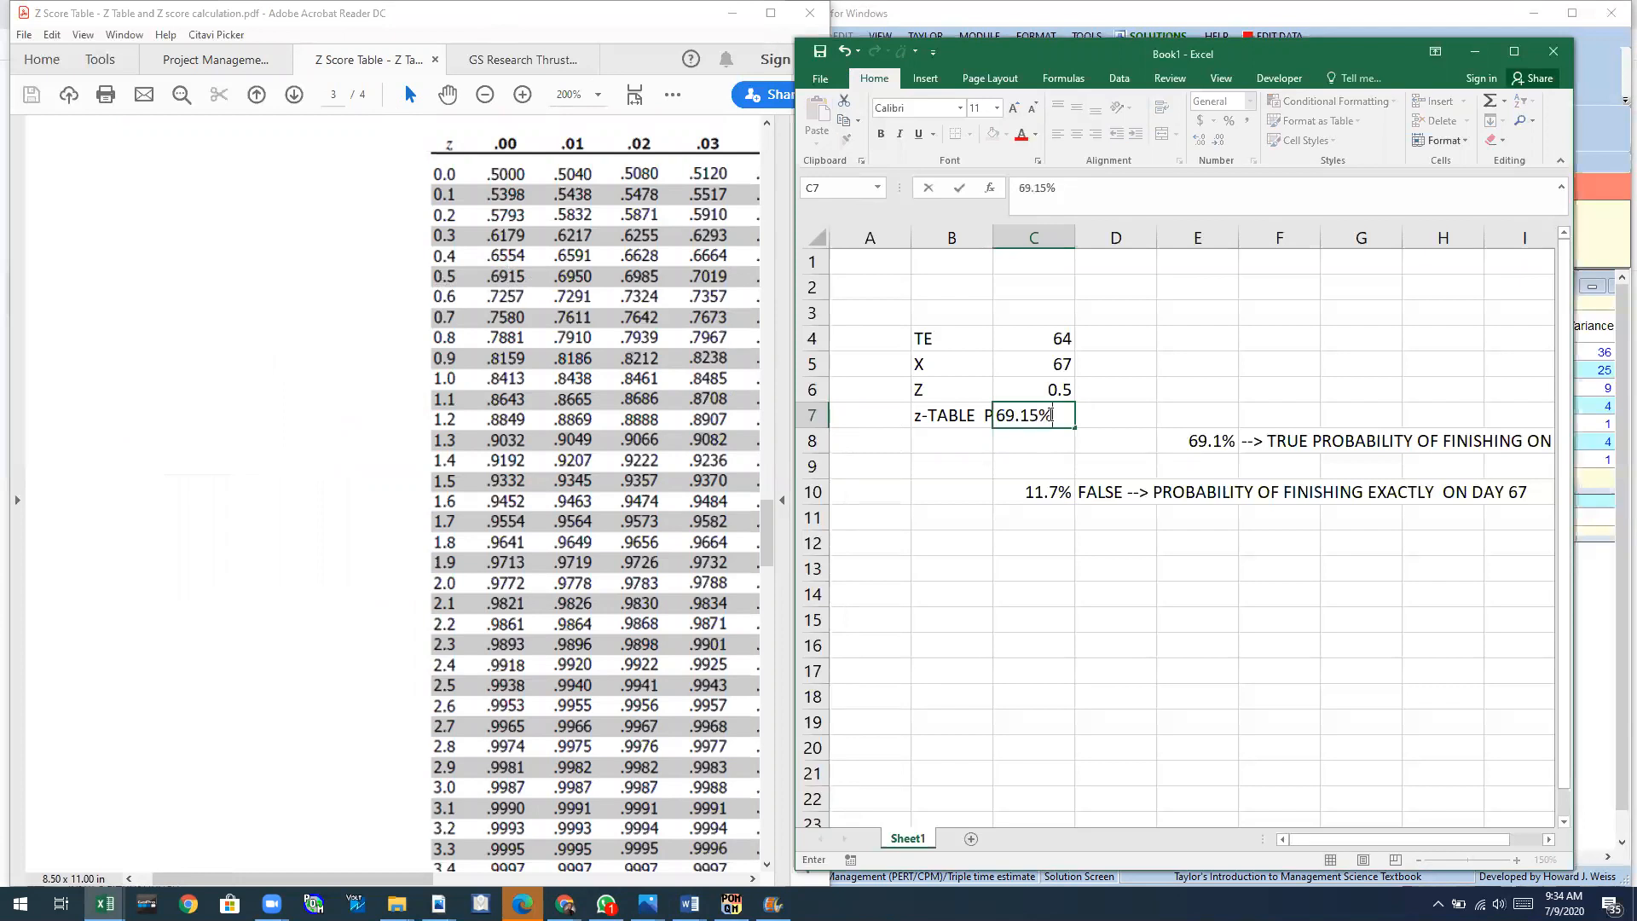
key(Return)
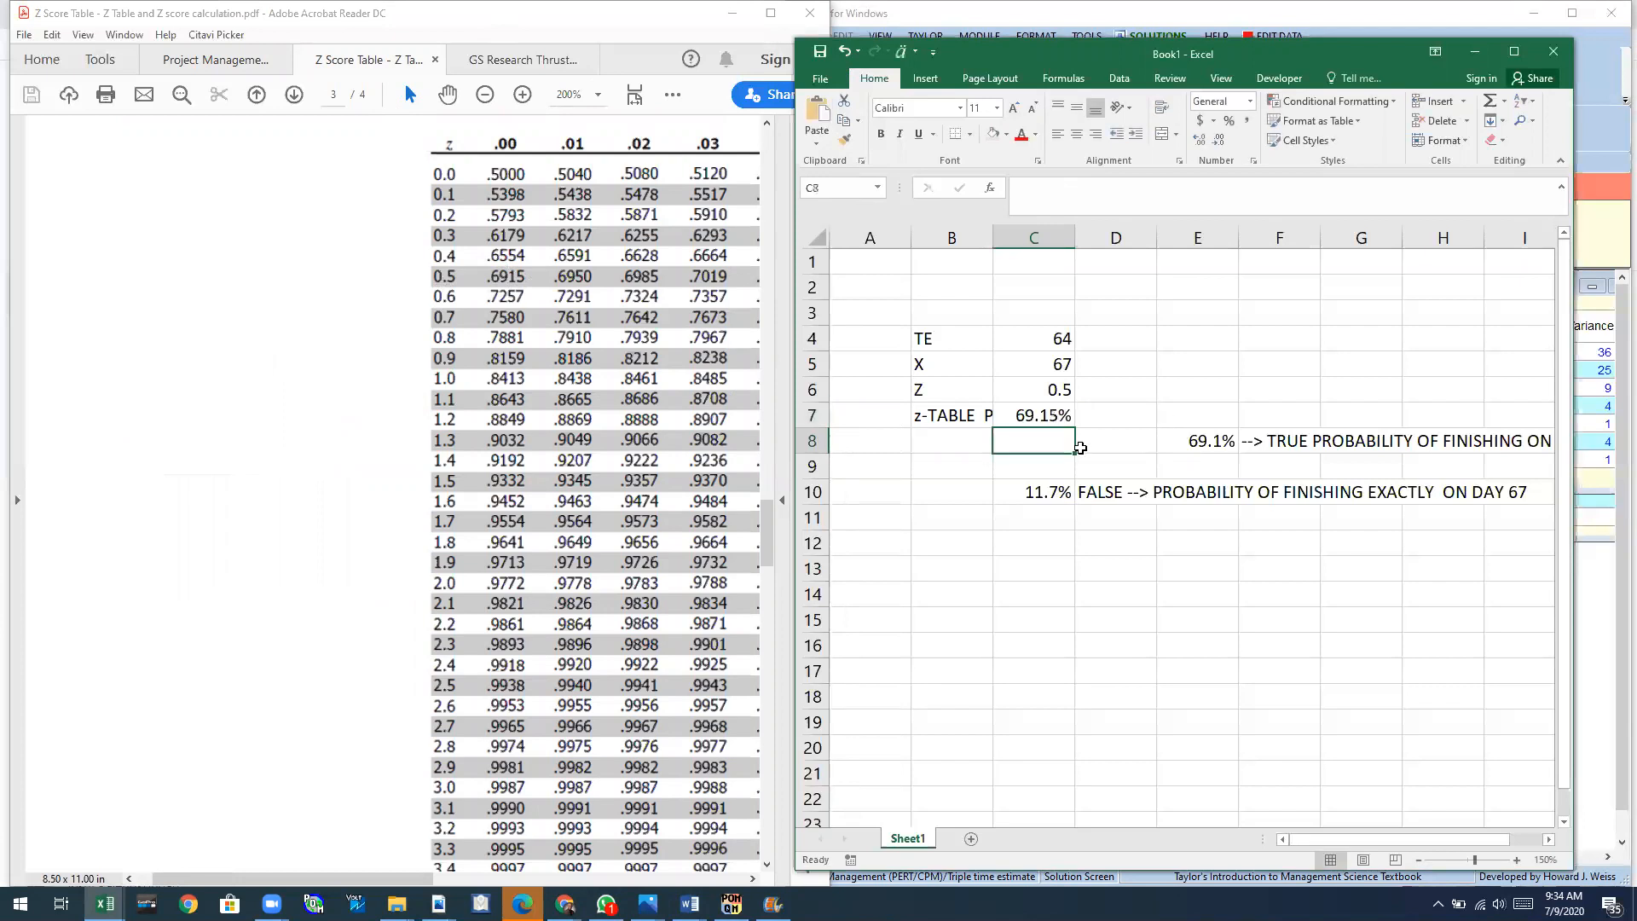
Widen the Excel window and read the full cumulative probability label in cell F8.
click(1243, 445)
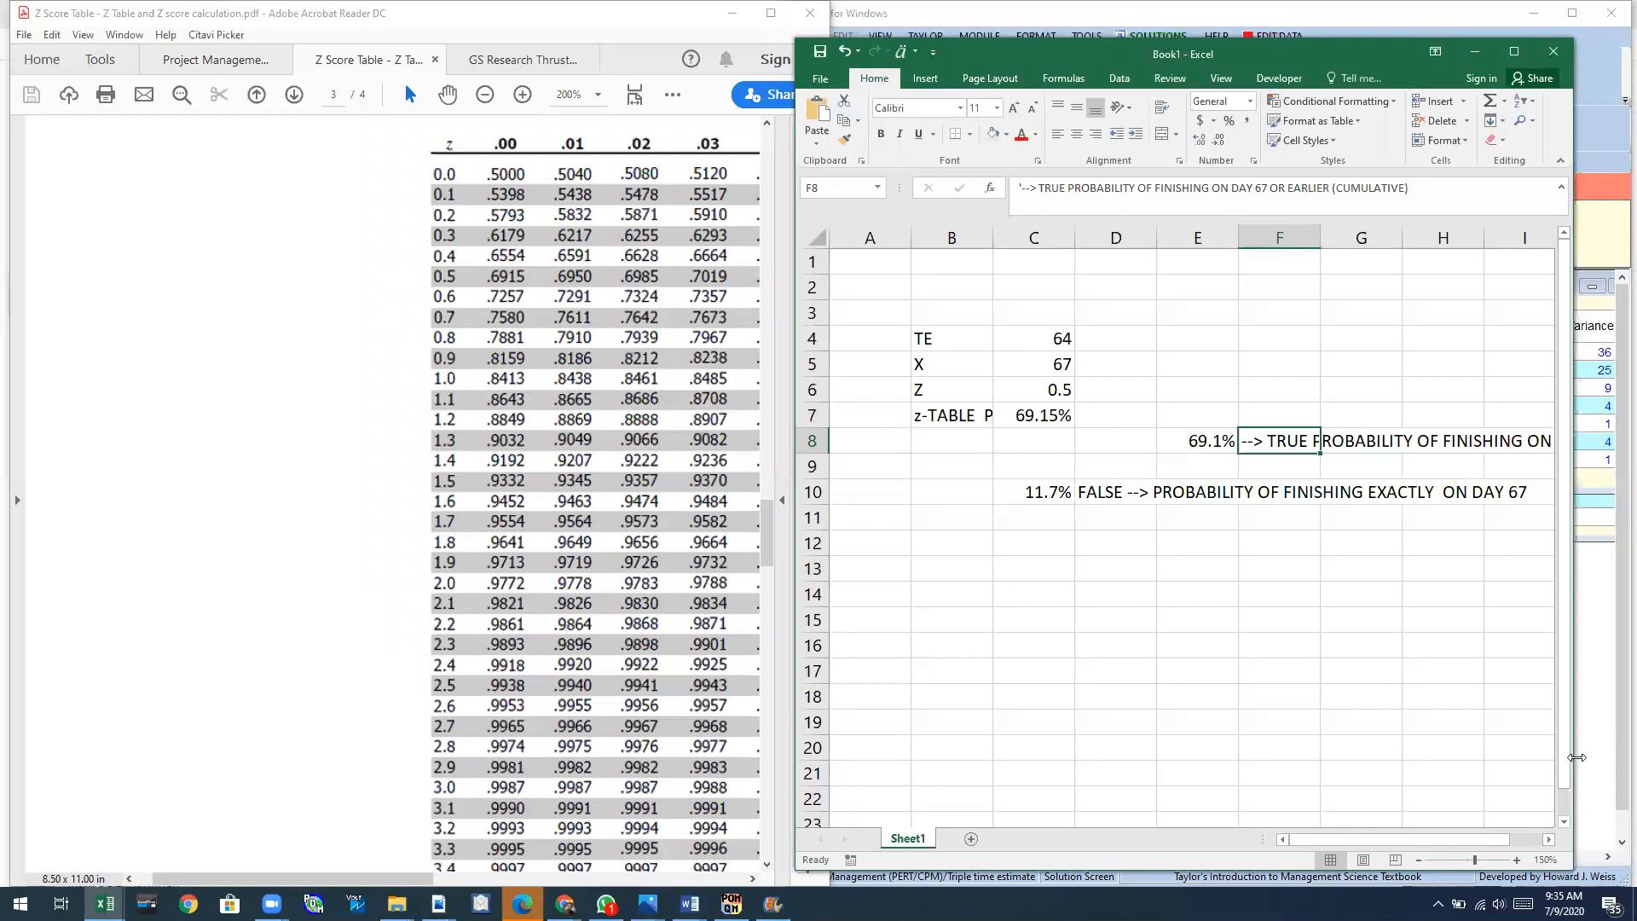
drag(1577, 757, 1630, 767)
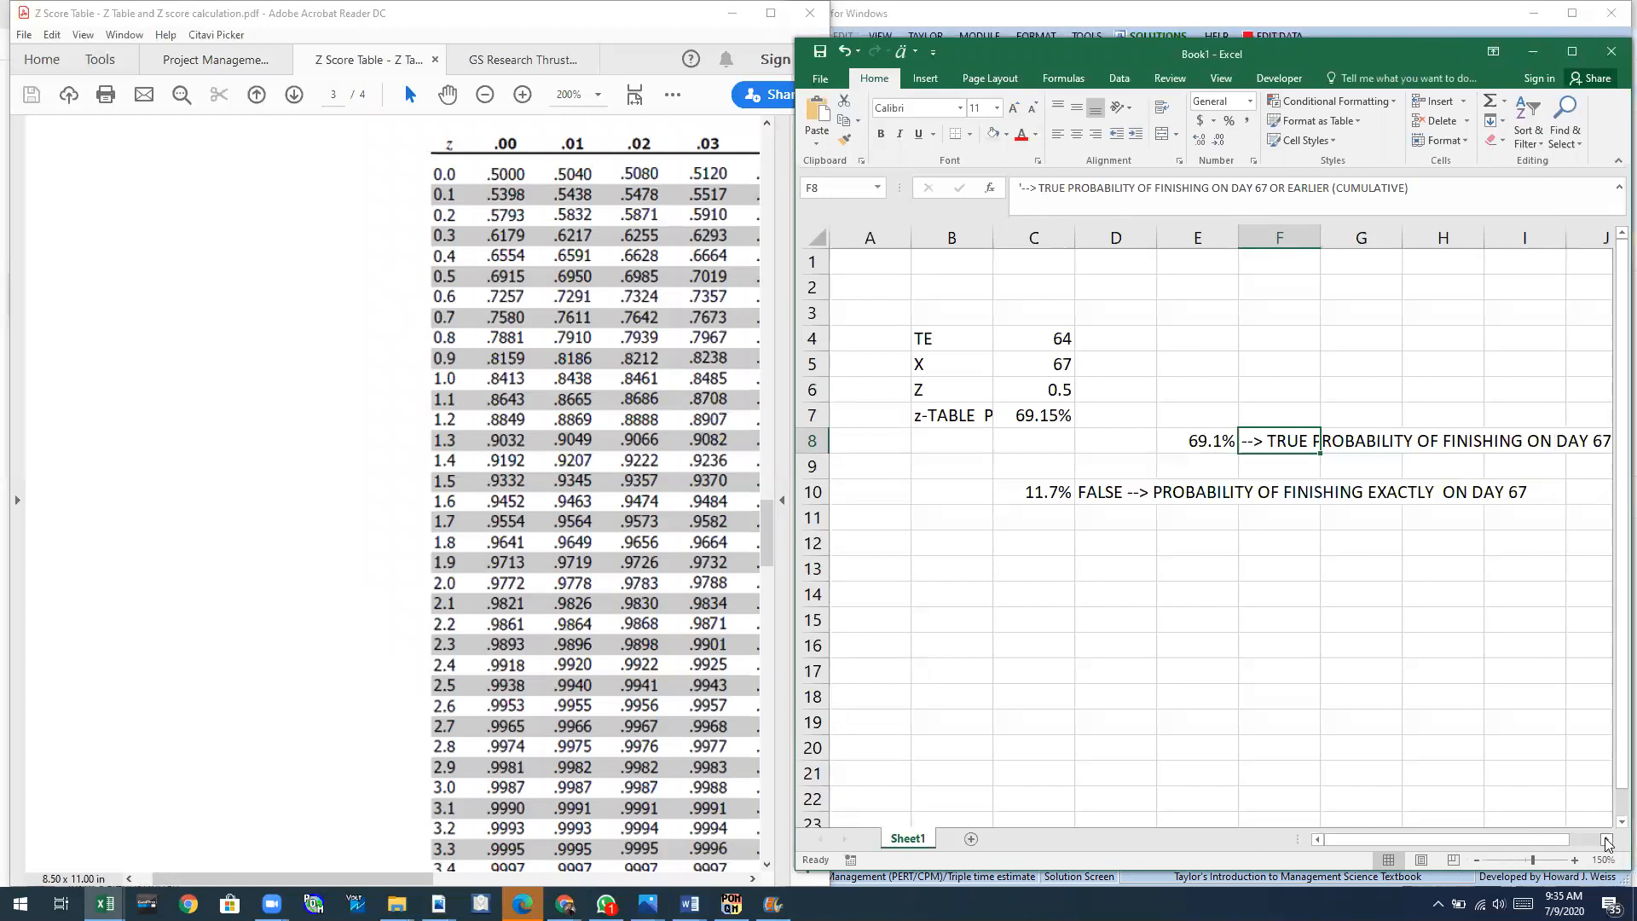
click(1607, 839)
click(1607, 840)
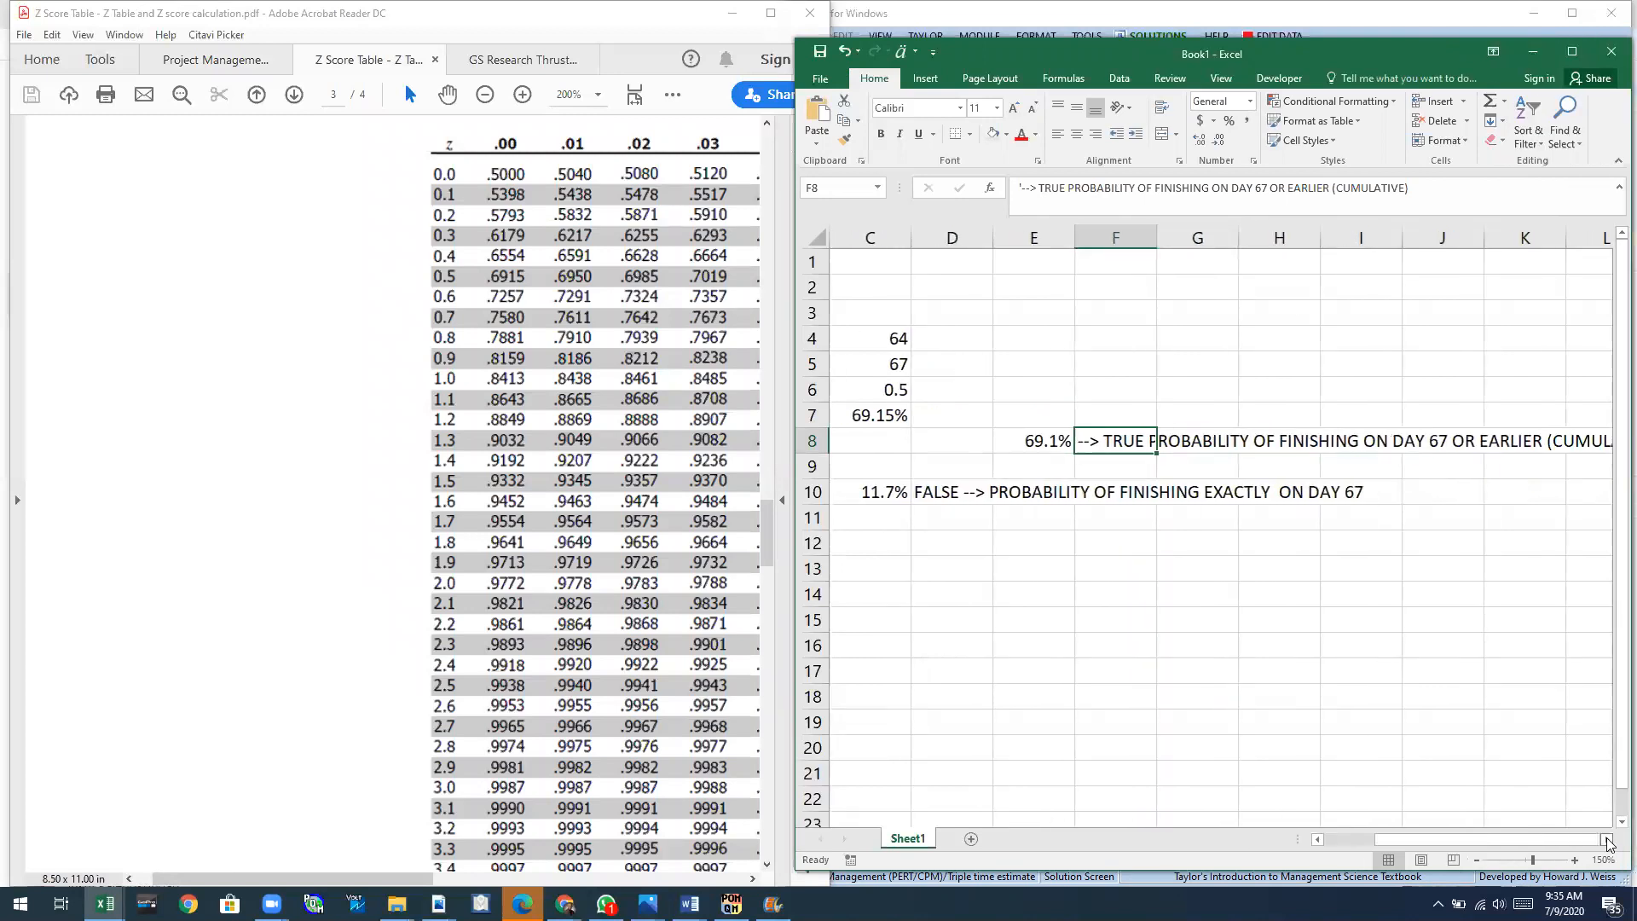
click(1607, 839)
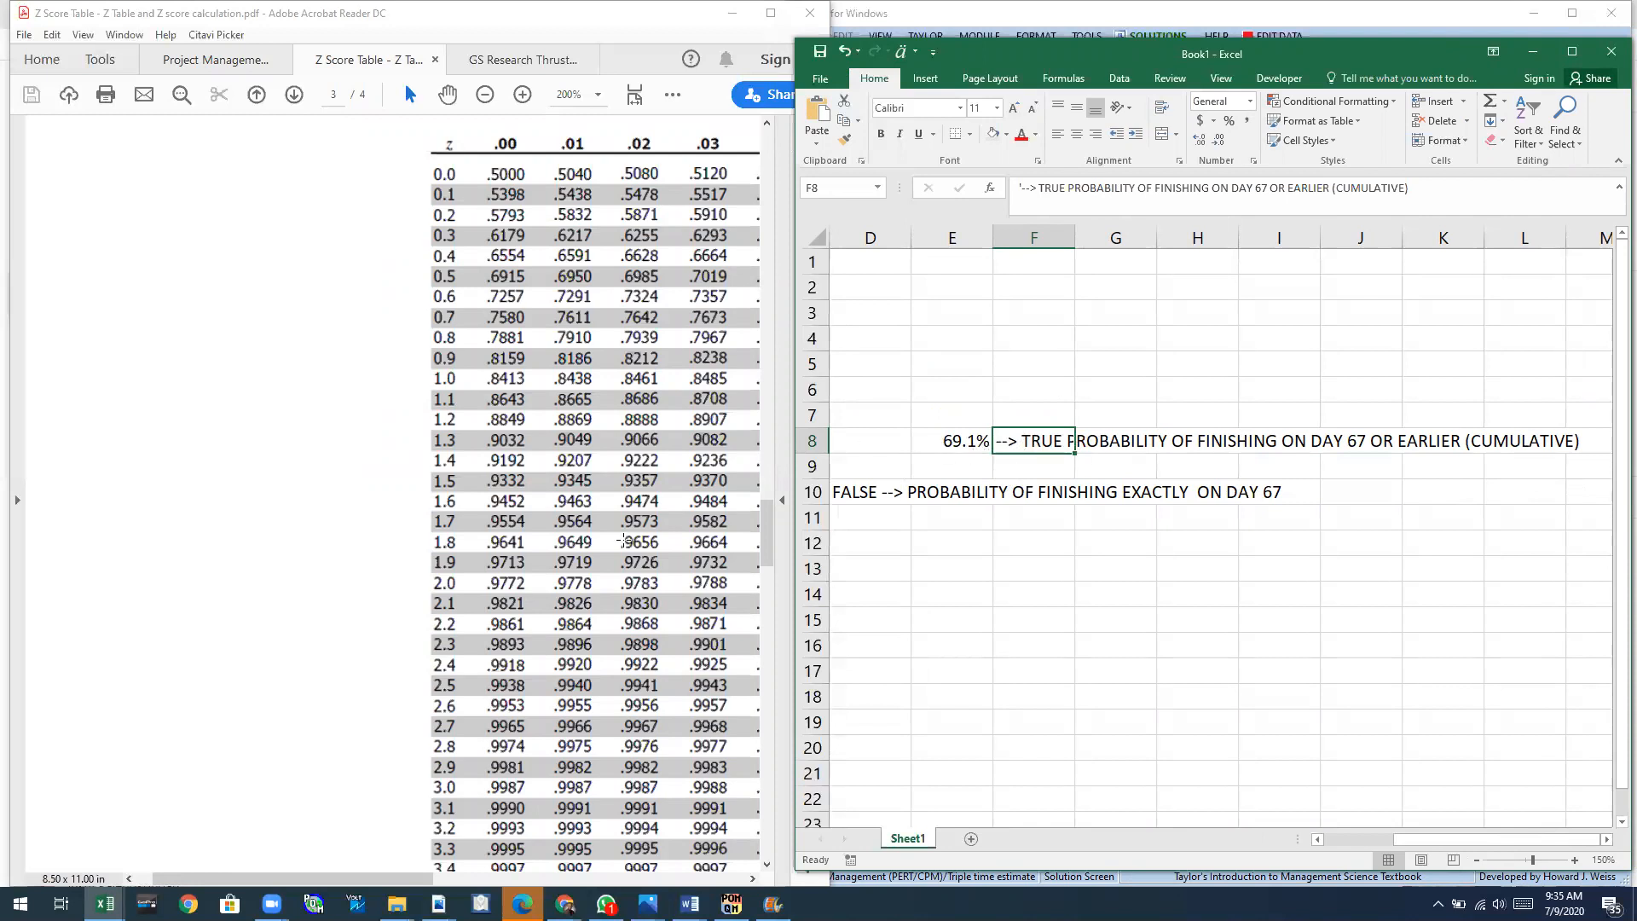
Select cell E8 with the cumulative probability and maximize the Excel window.
click(942, 442)
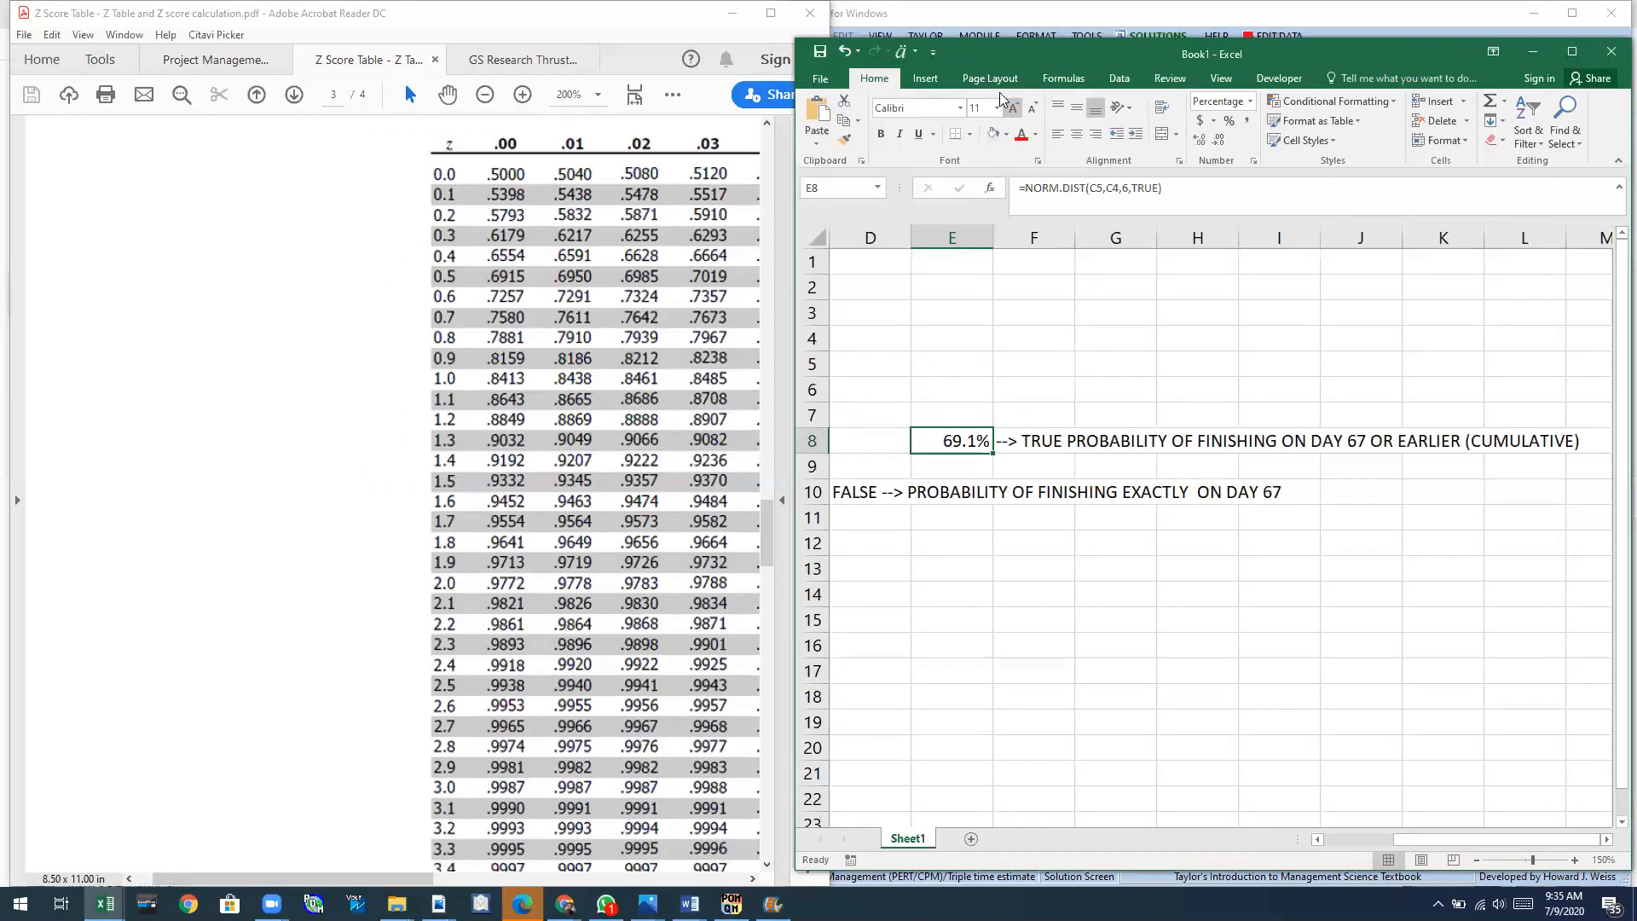
click(1069, 80)
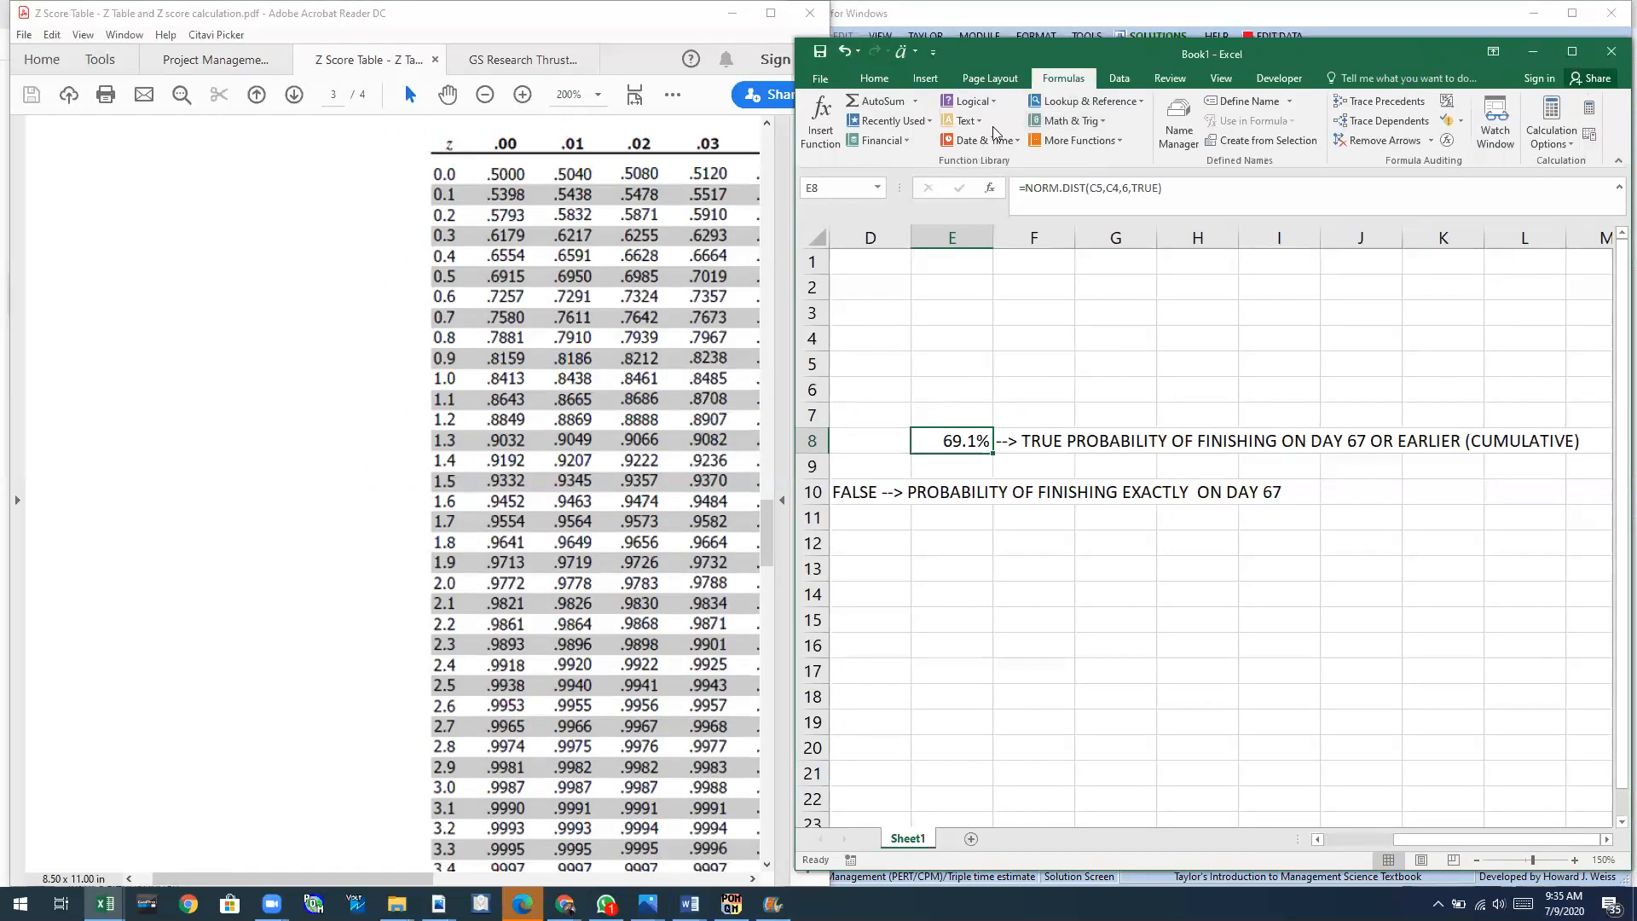
click(1117, 103)
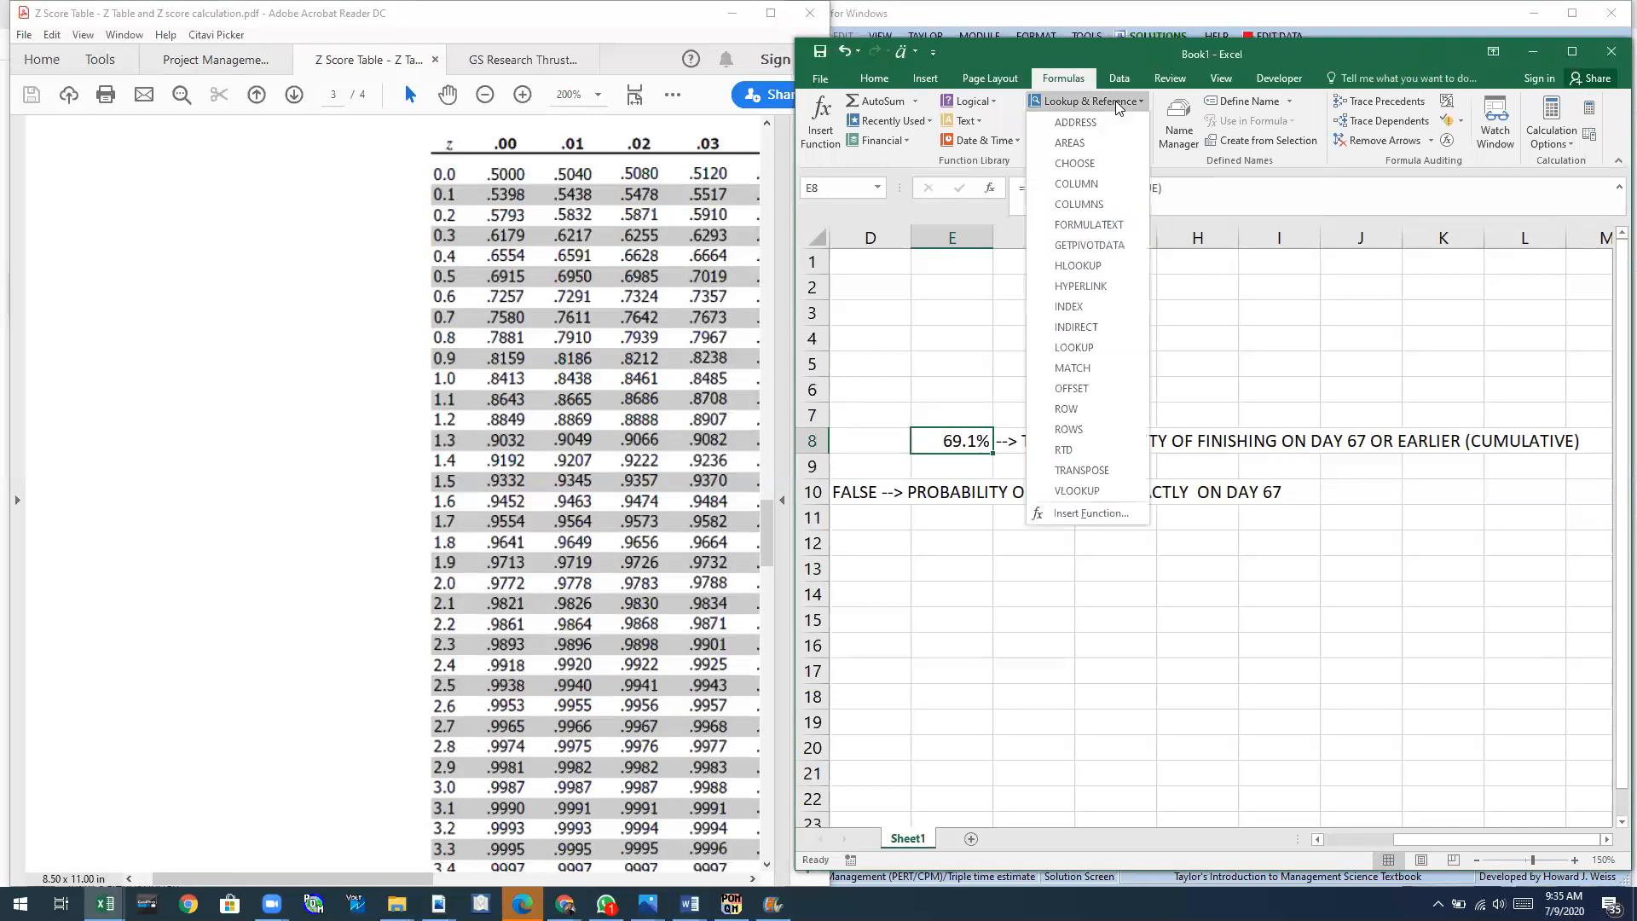
click(886, 362)
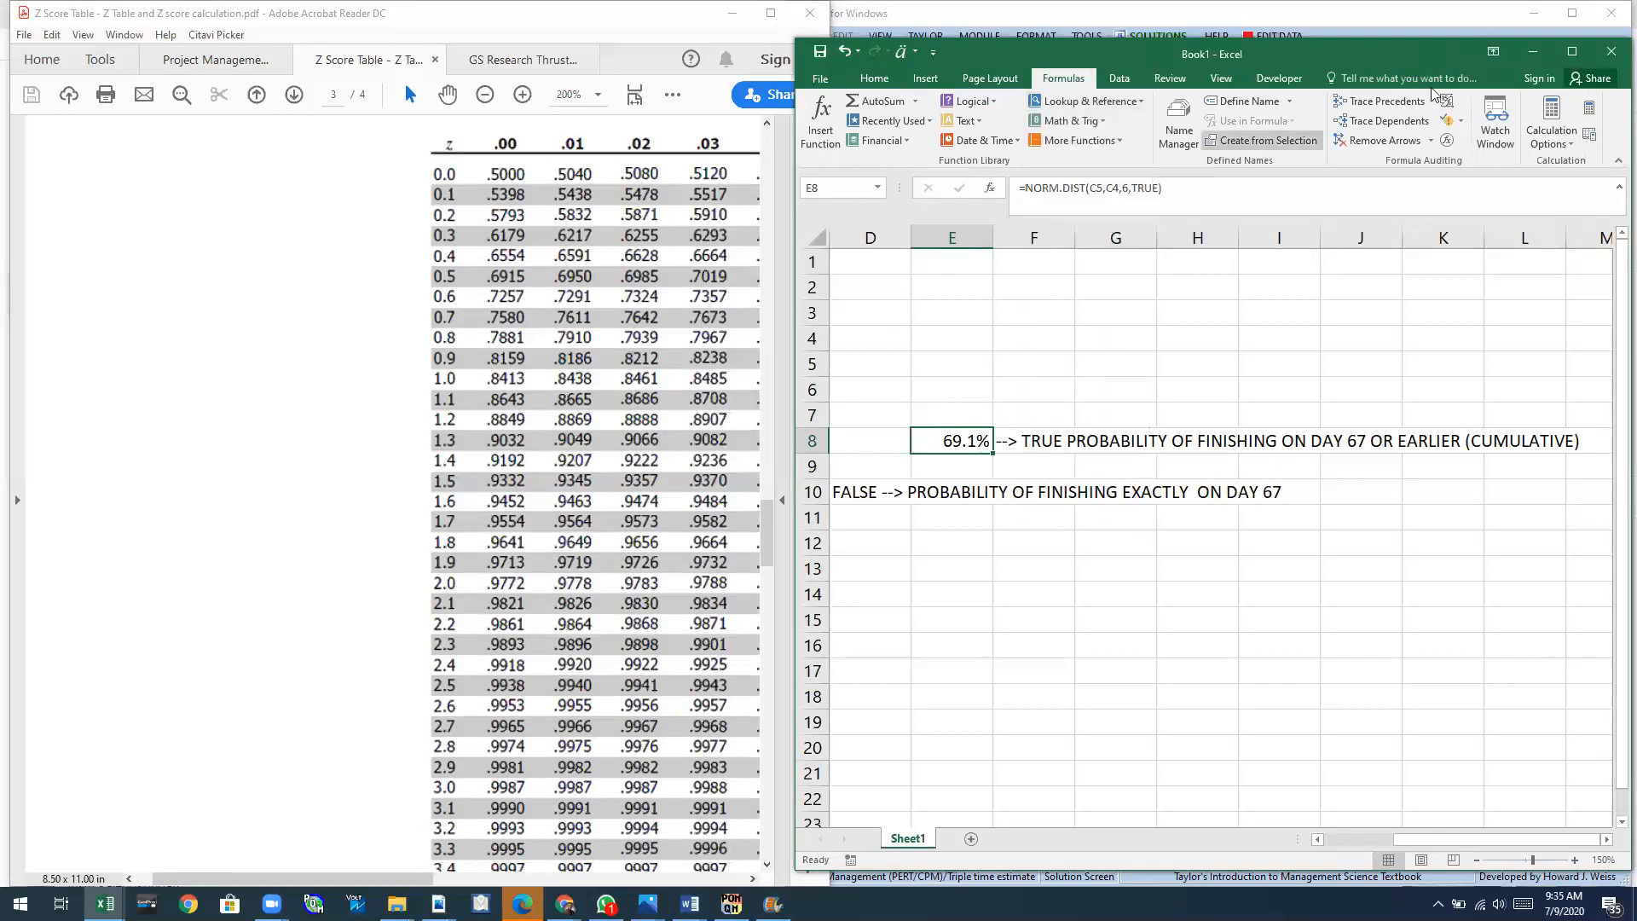
click(1571, 51)
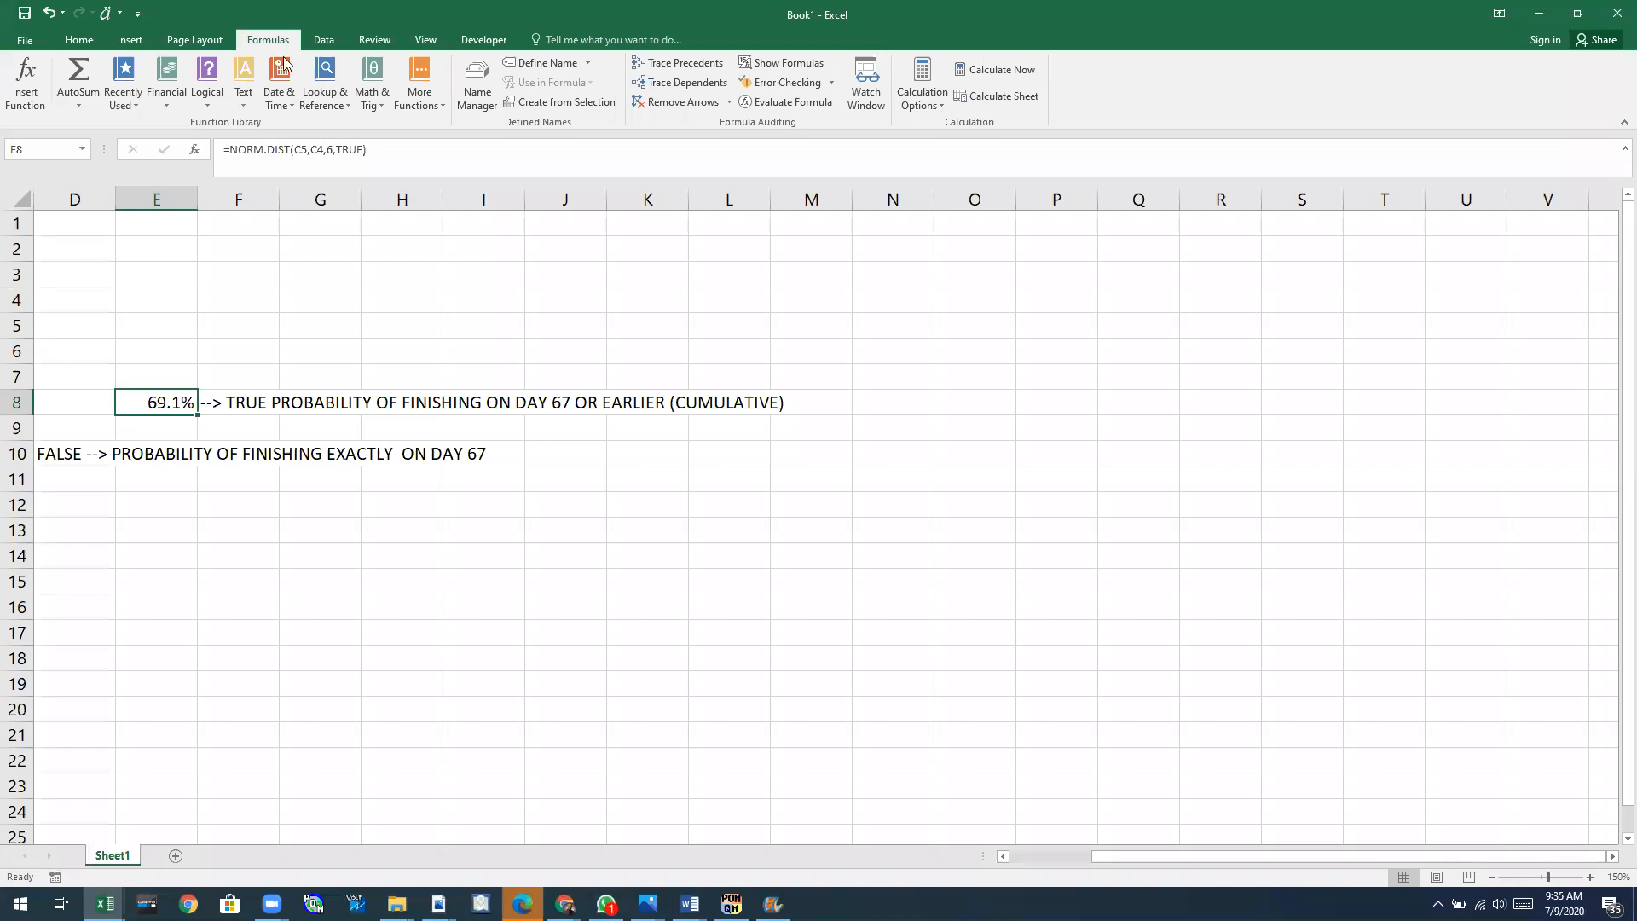
click(420, 90)
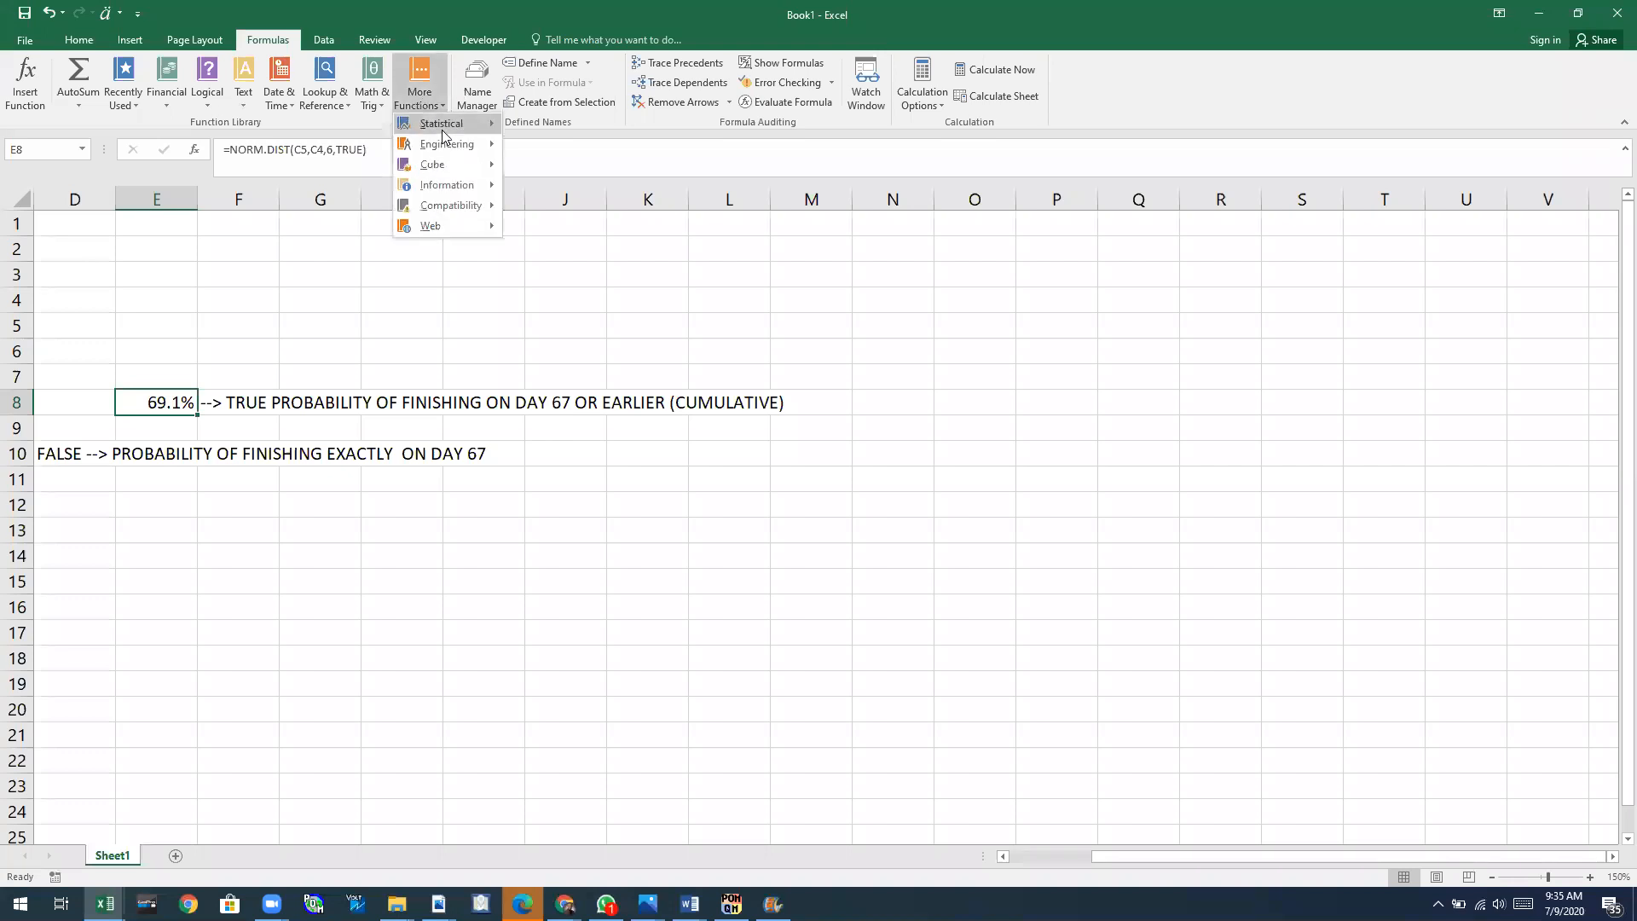
mouse_move(443, 124)
drag(673, 160, 674, 425)
click(555, 368)
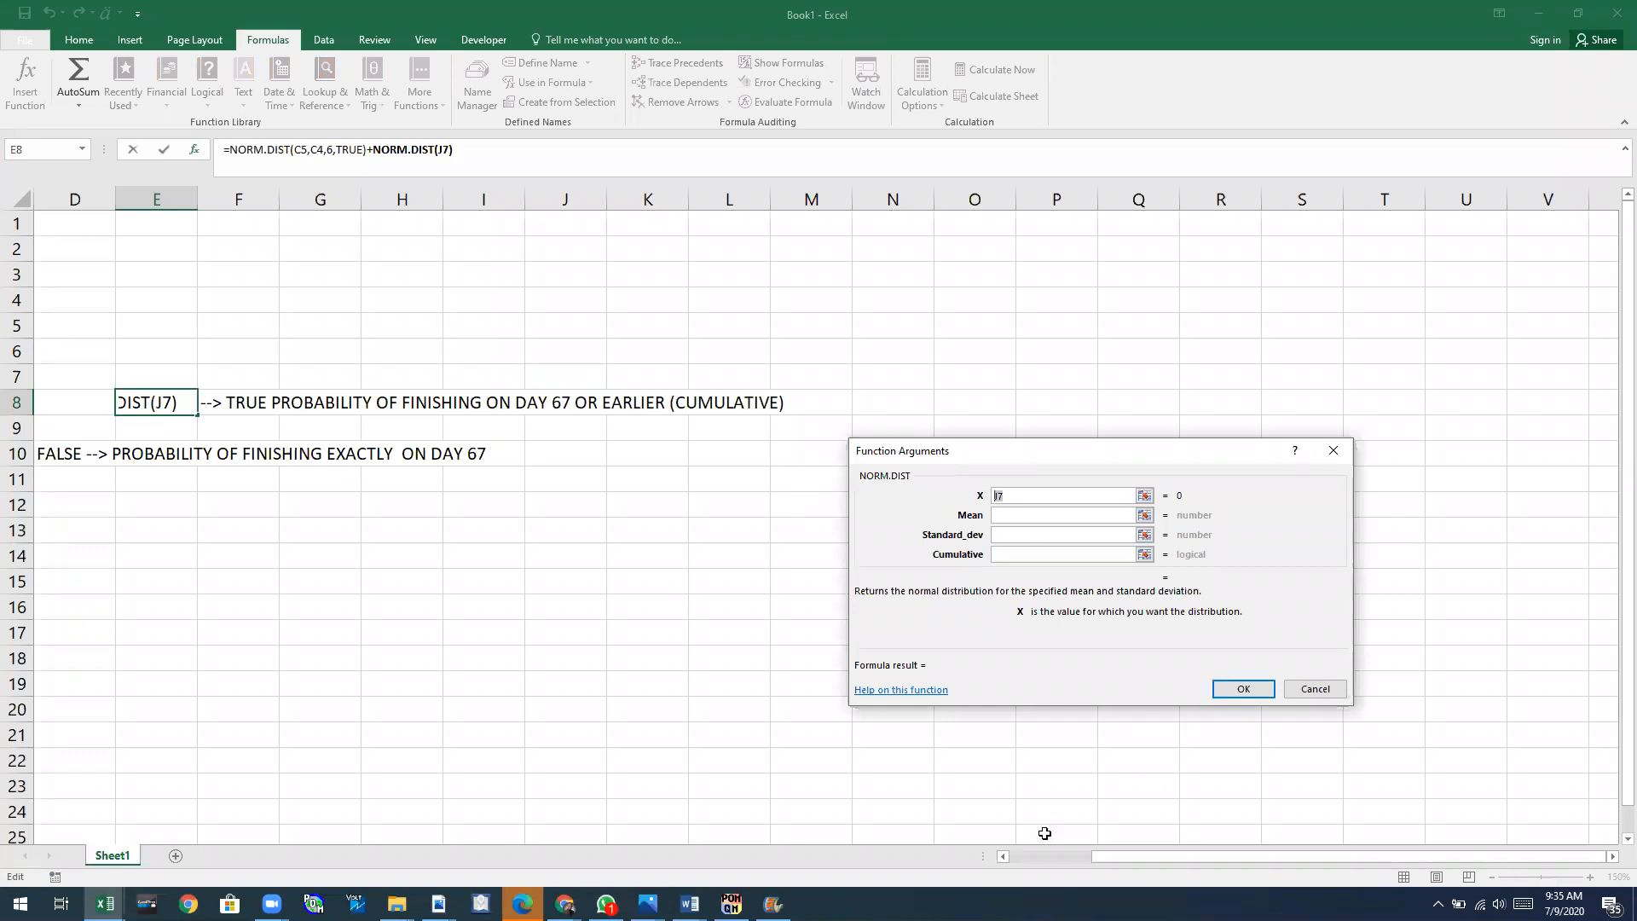
drag(1162, 868, 1081, 862)
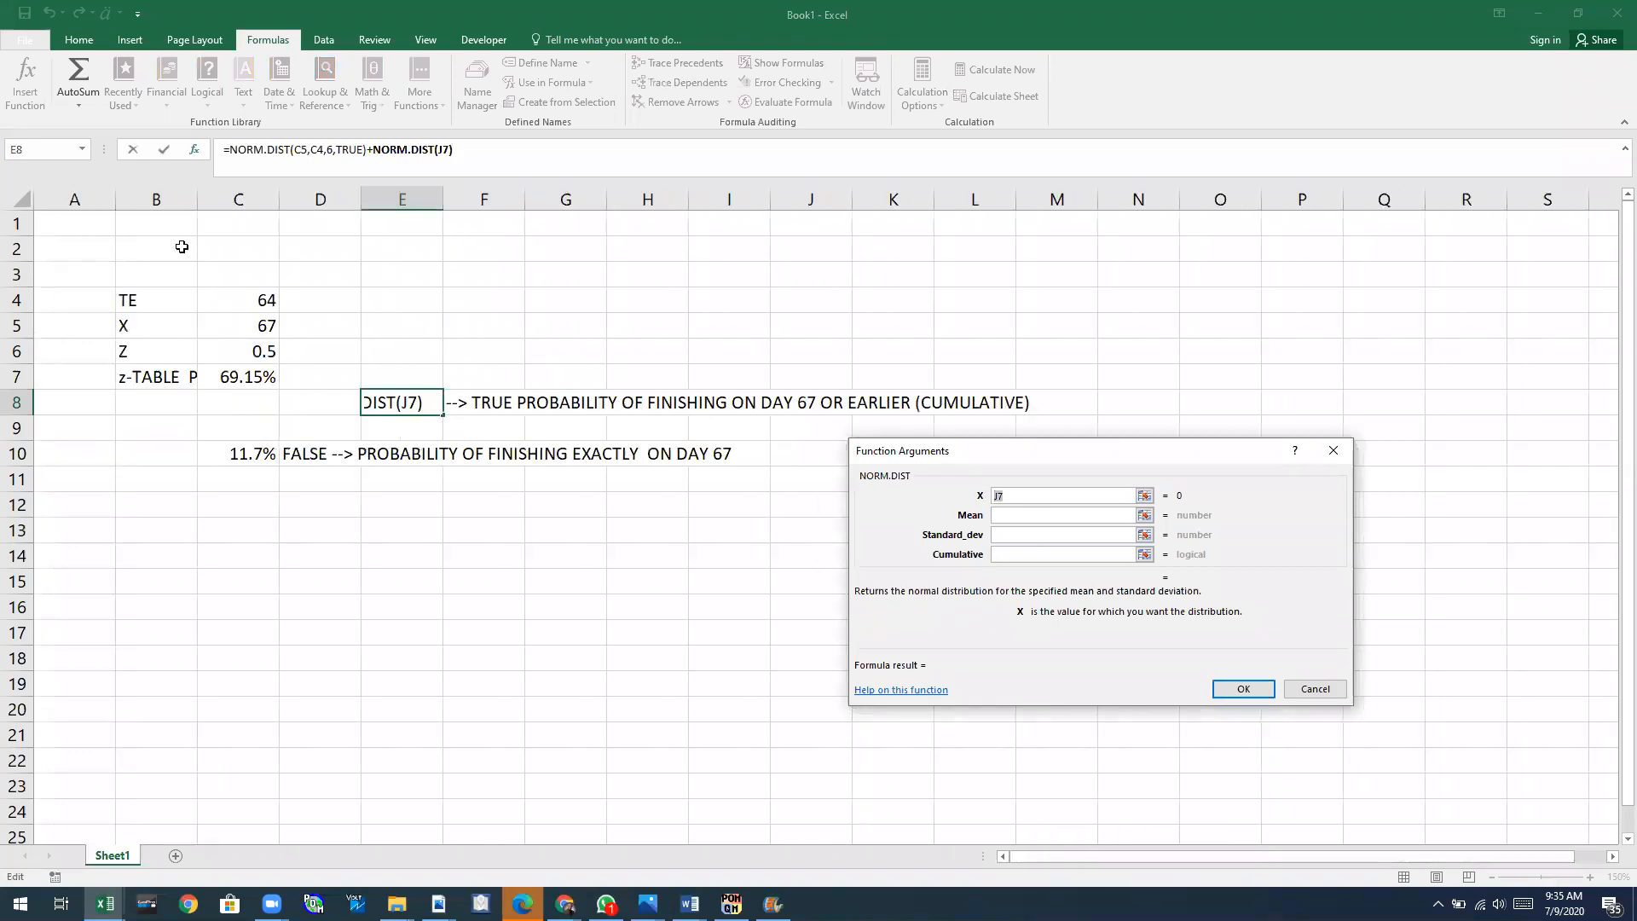
click(240, 327)
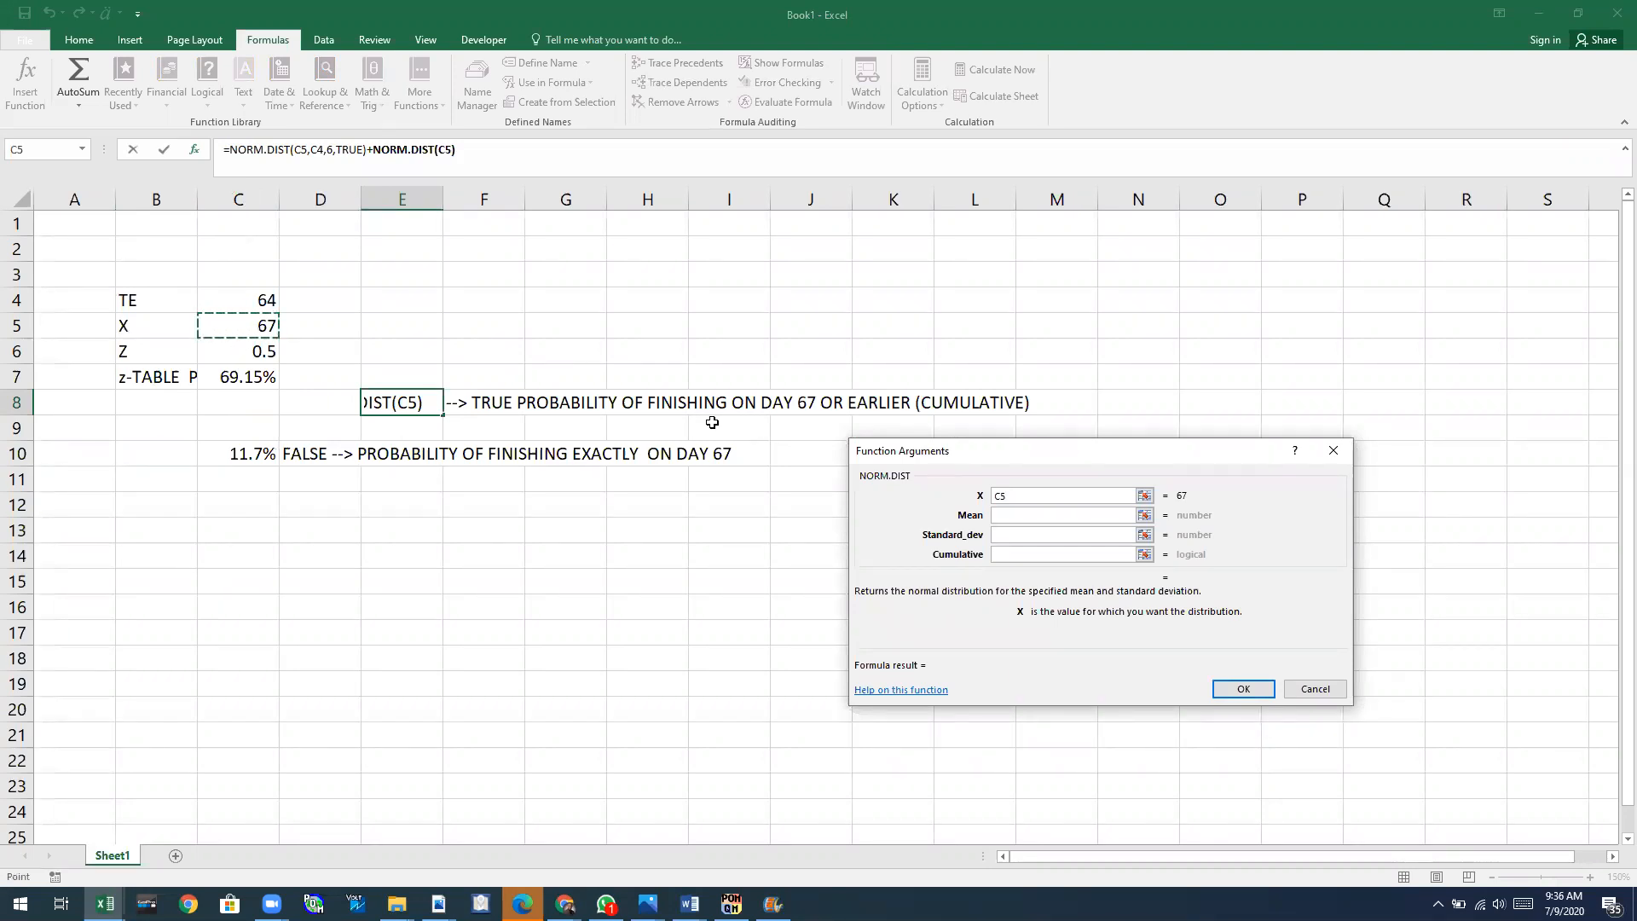
click(1076, 516)
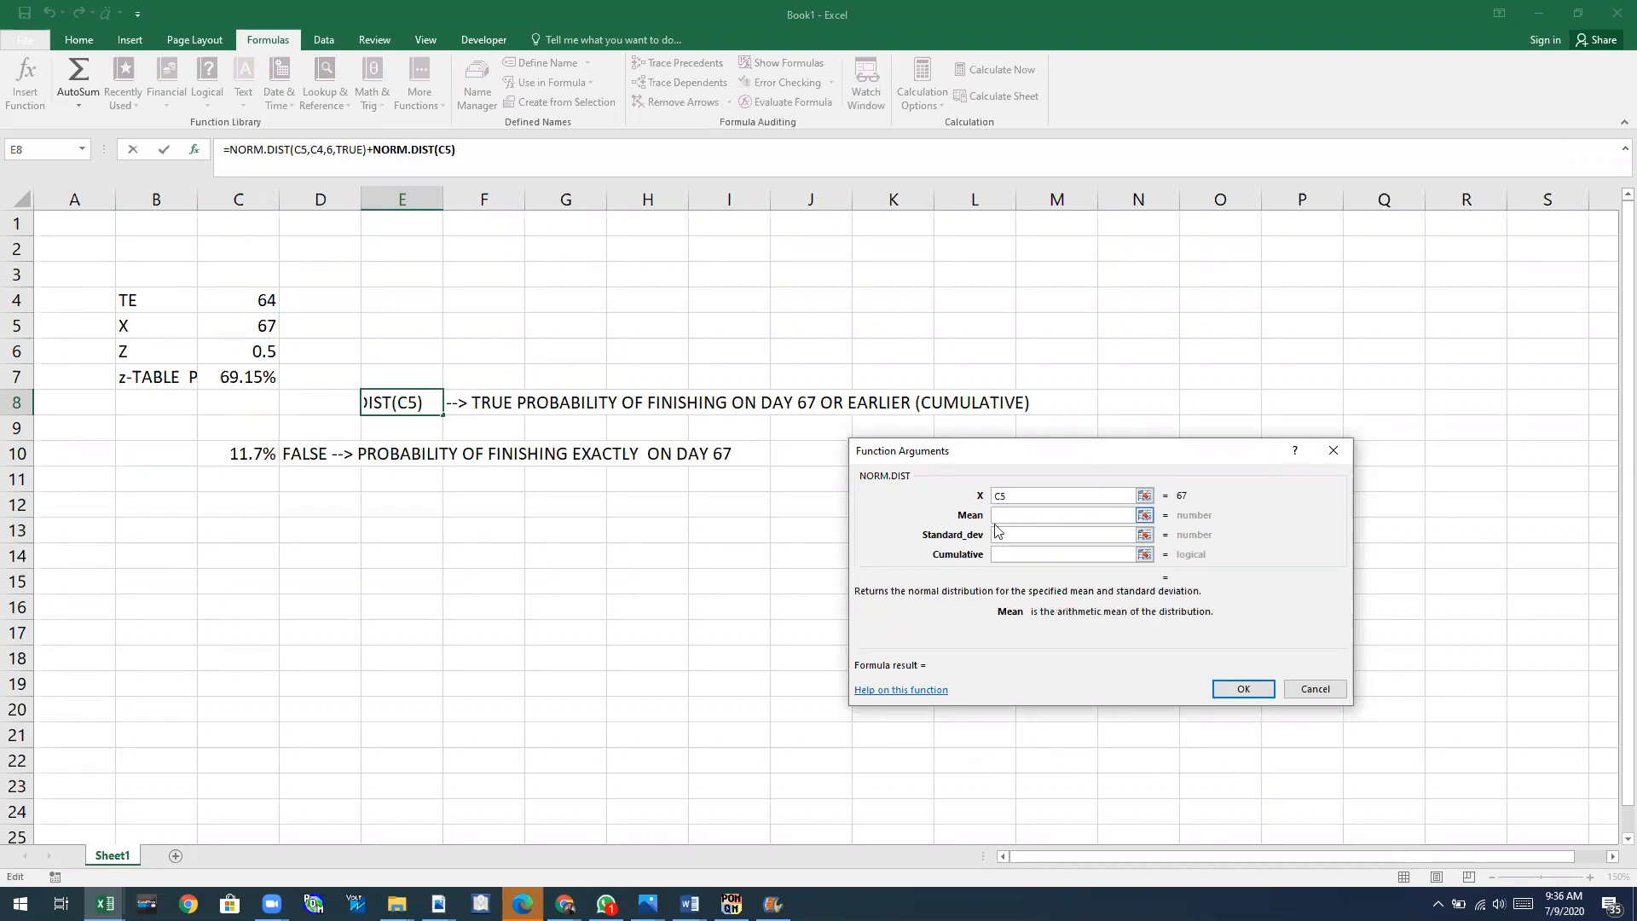
click(246, 304)
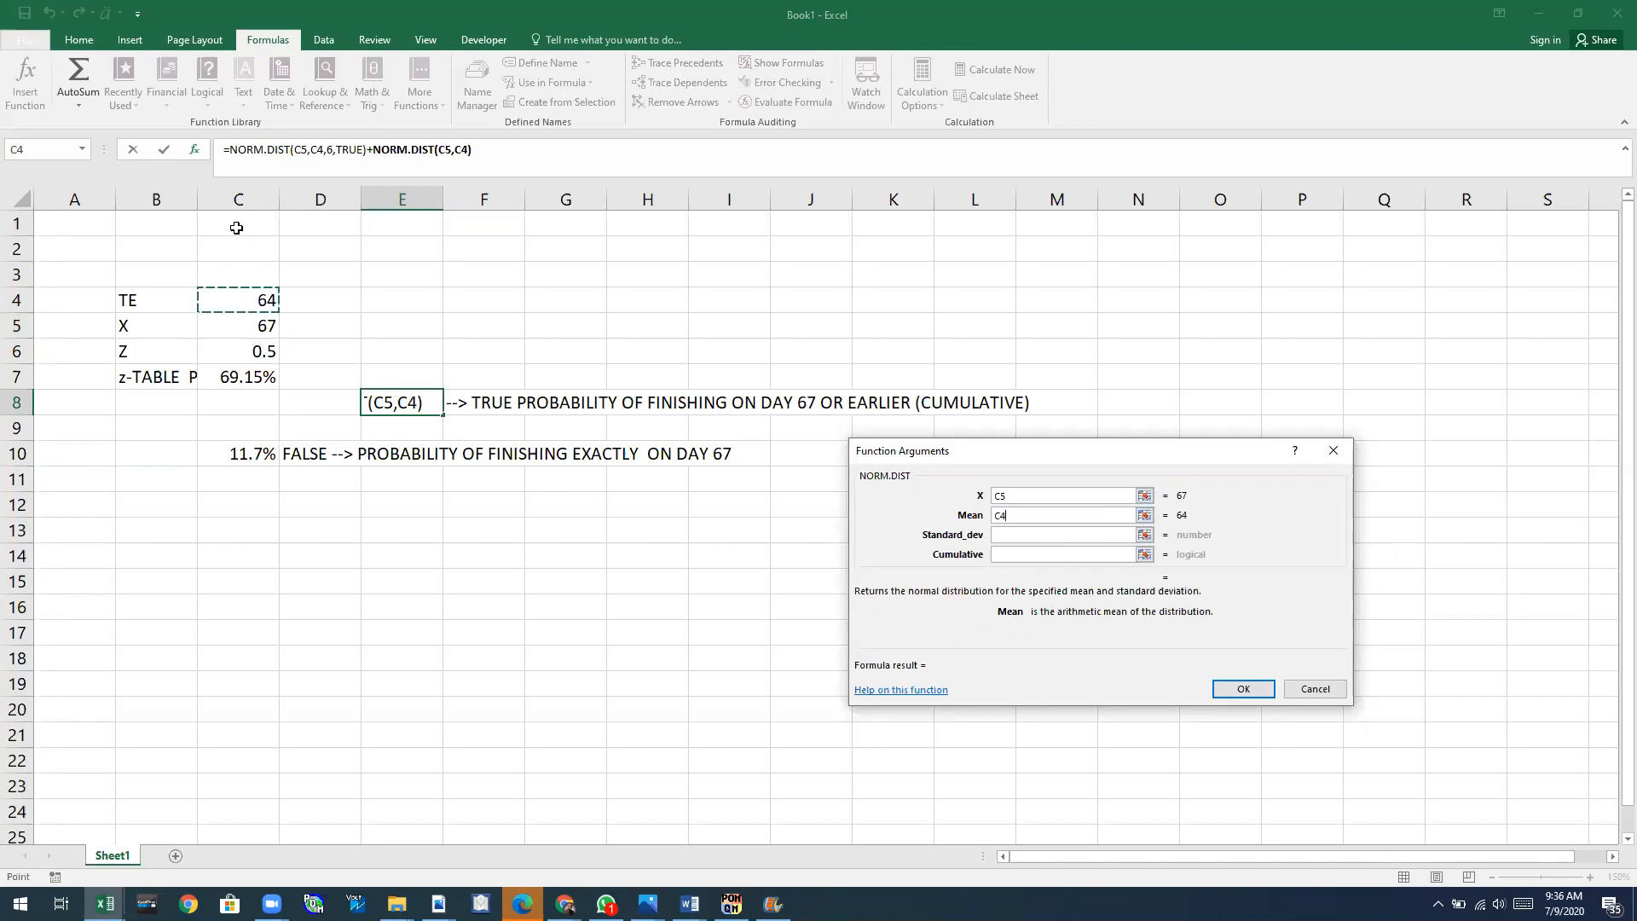
click(1035, 533)
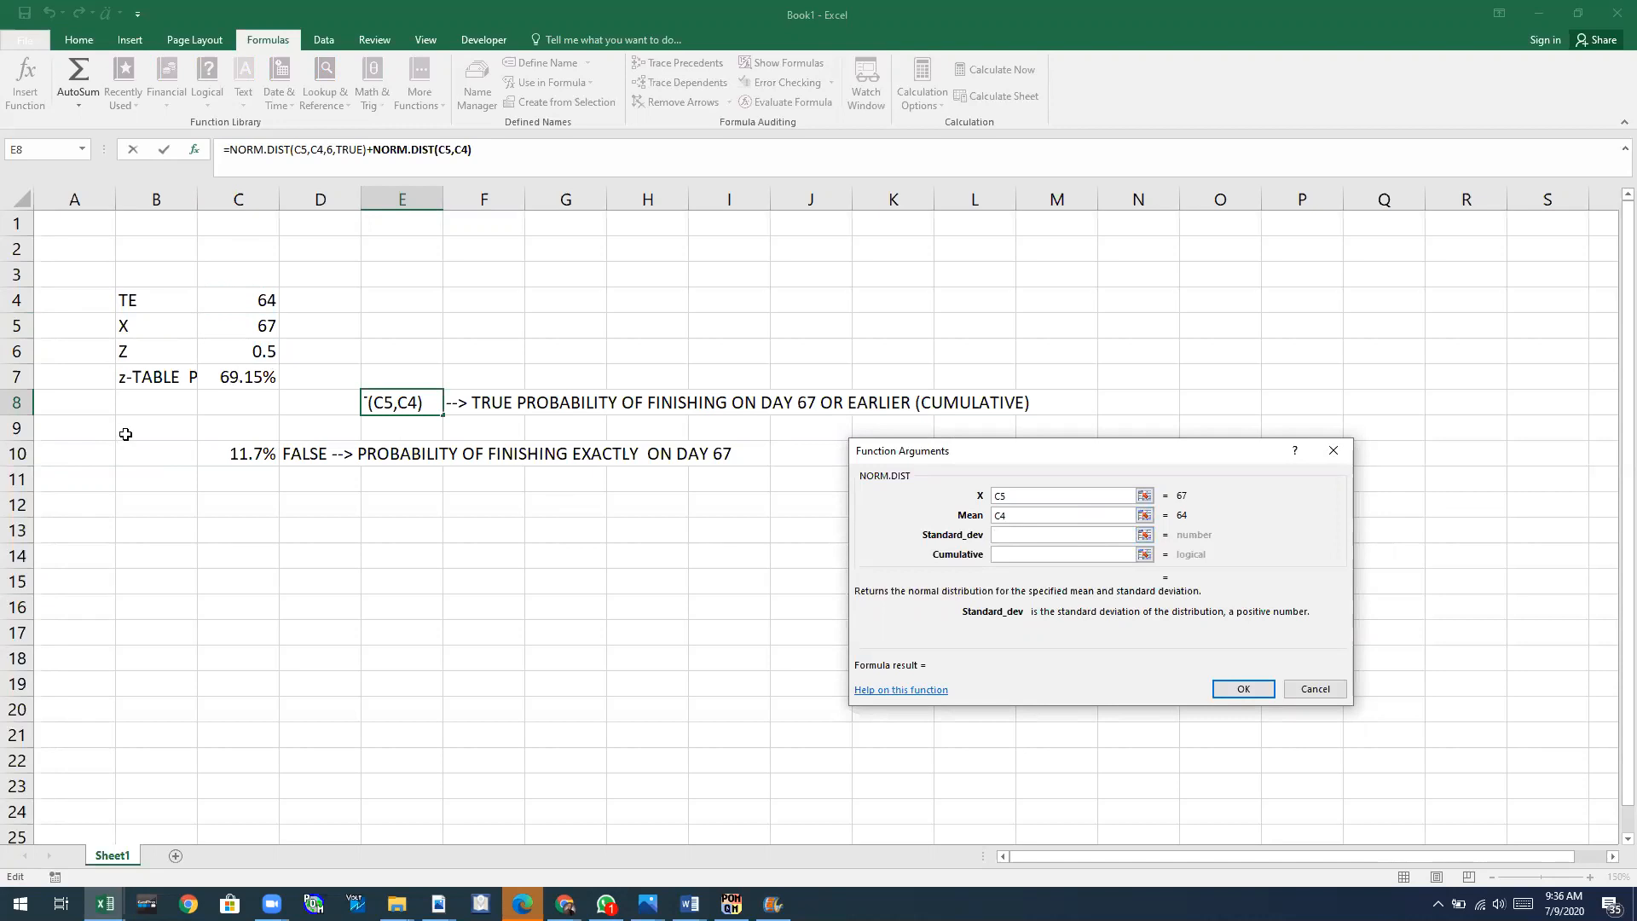
key(Escape)
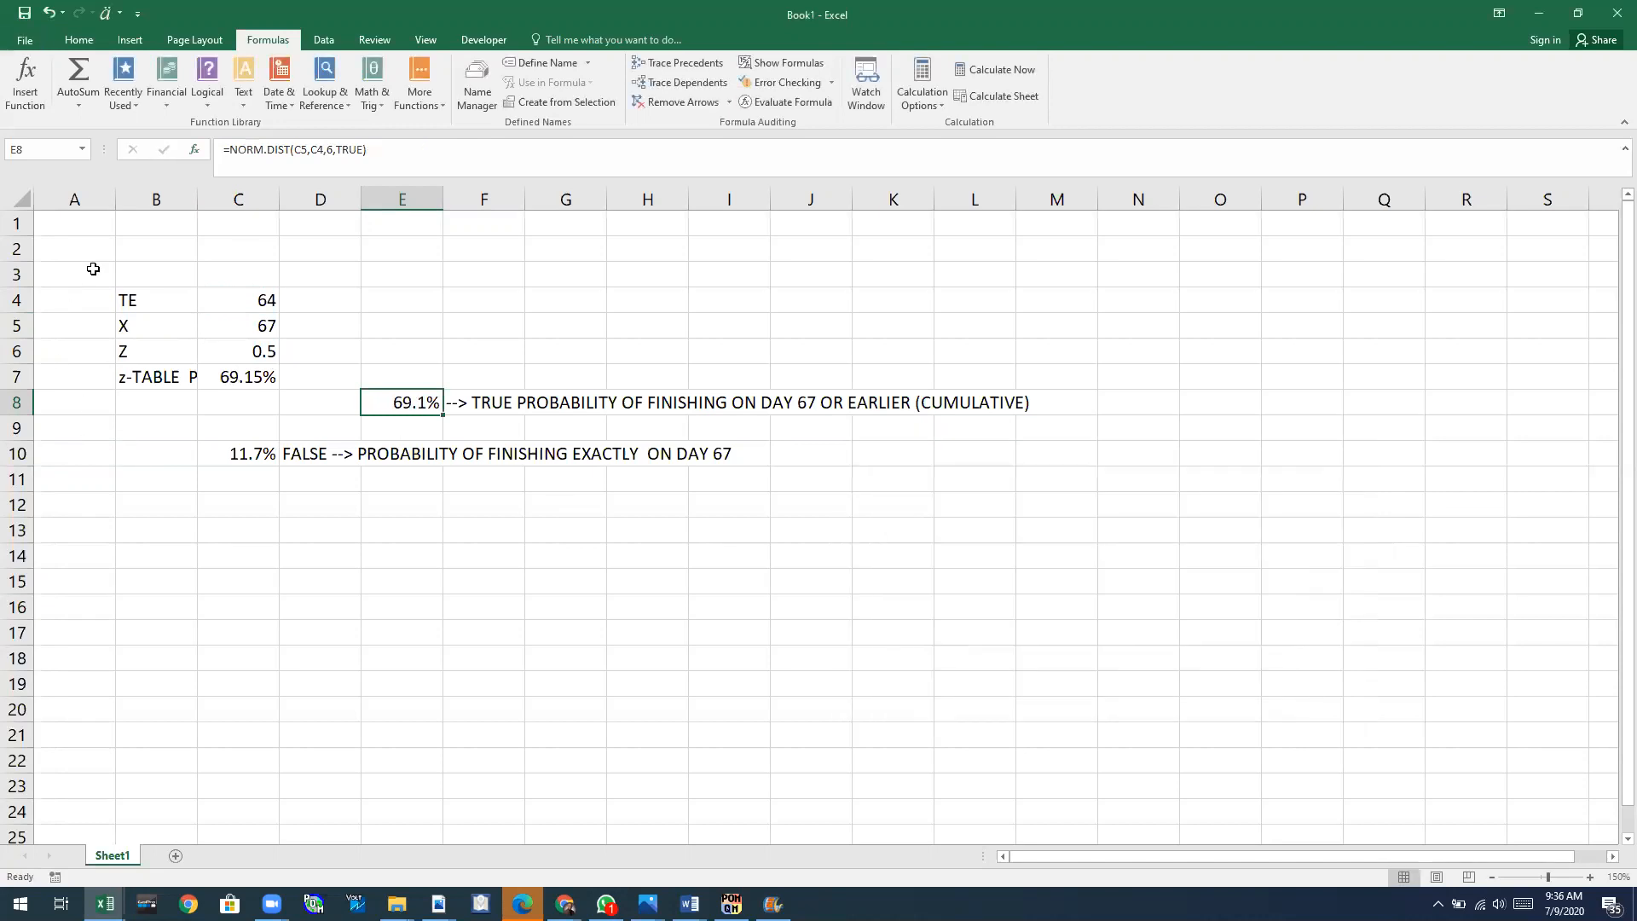
Enter the label VAR in cell B2 and the variance 36 in cell C2.
click(129, 277)
click(134, 250)
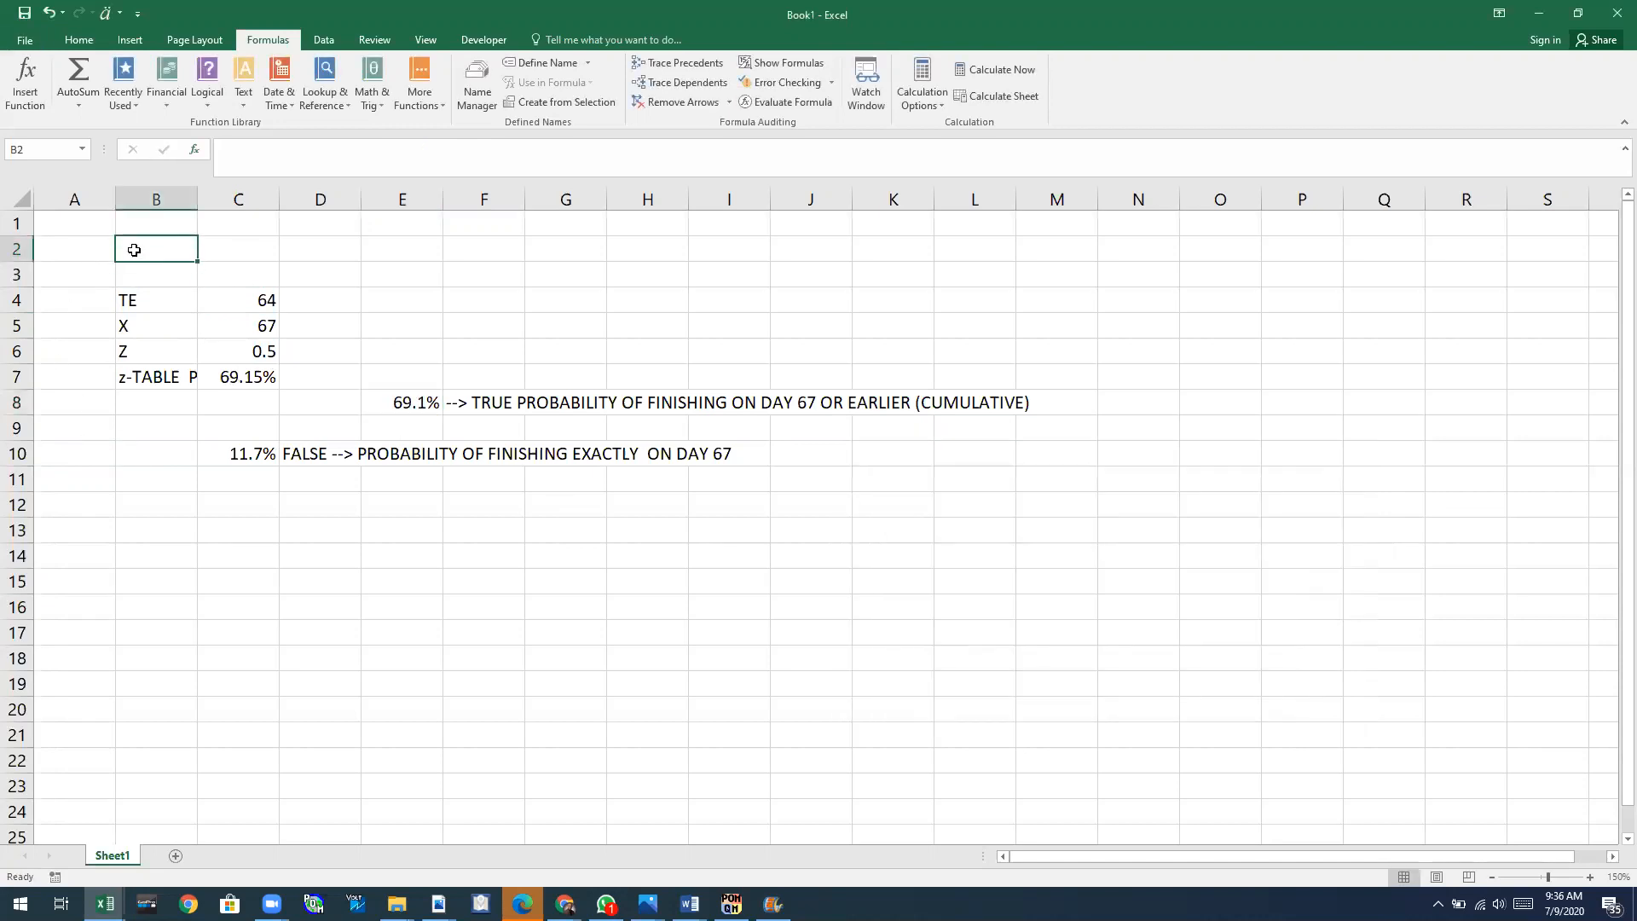
text(vAR)
key(BackSpace)
key(BackSpace)
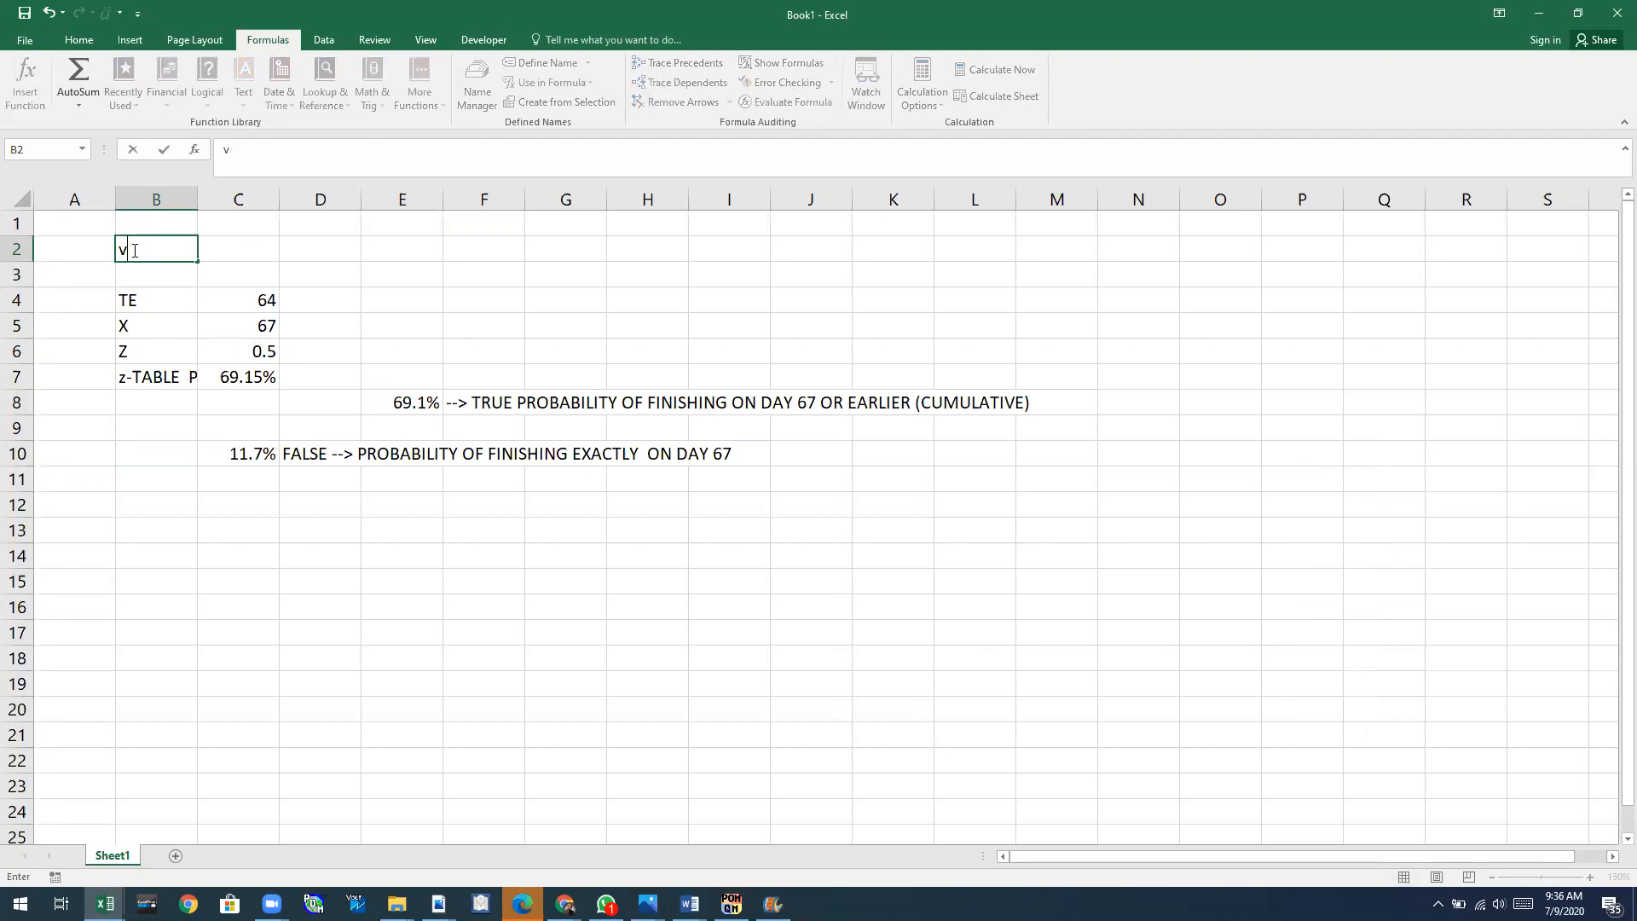
text(A)
key(BackSpace)
key(BackSpace)
text(VAR)
key(Tab)
text(3)
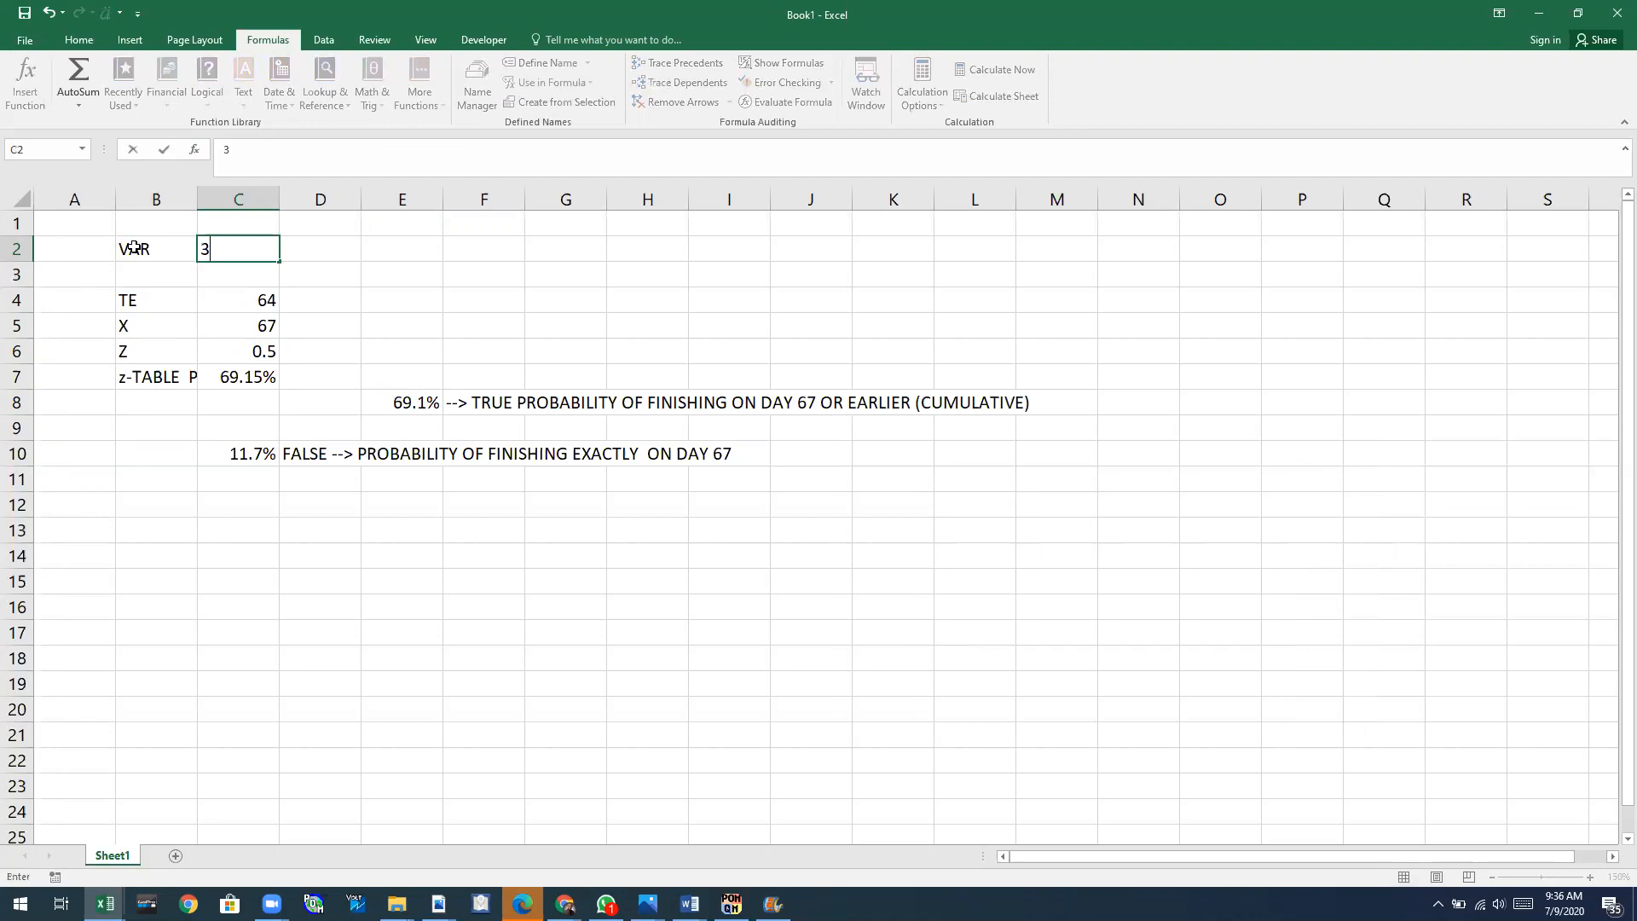
key(Return)
Label cell B3 SD and calculate the standard deviation in C3 with =SQRT(C2).
key(Left)
text(SD)
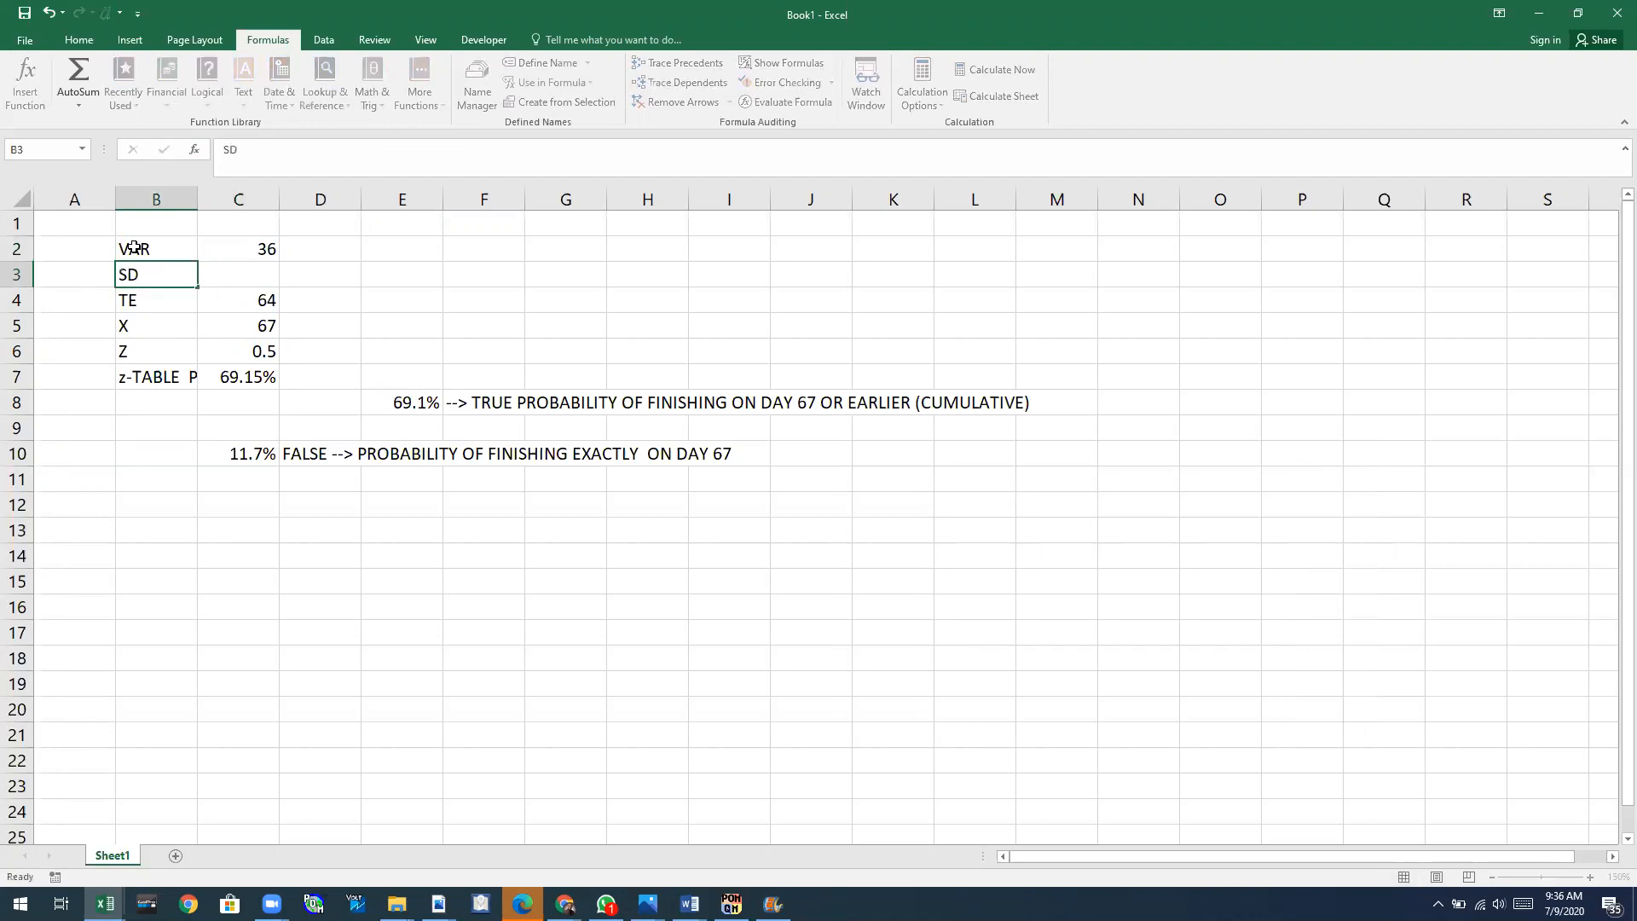
key(Return)
click(219, 268)
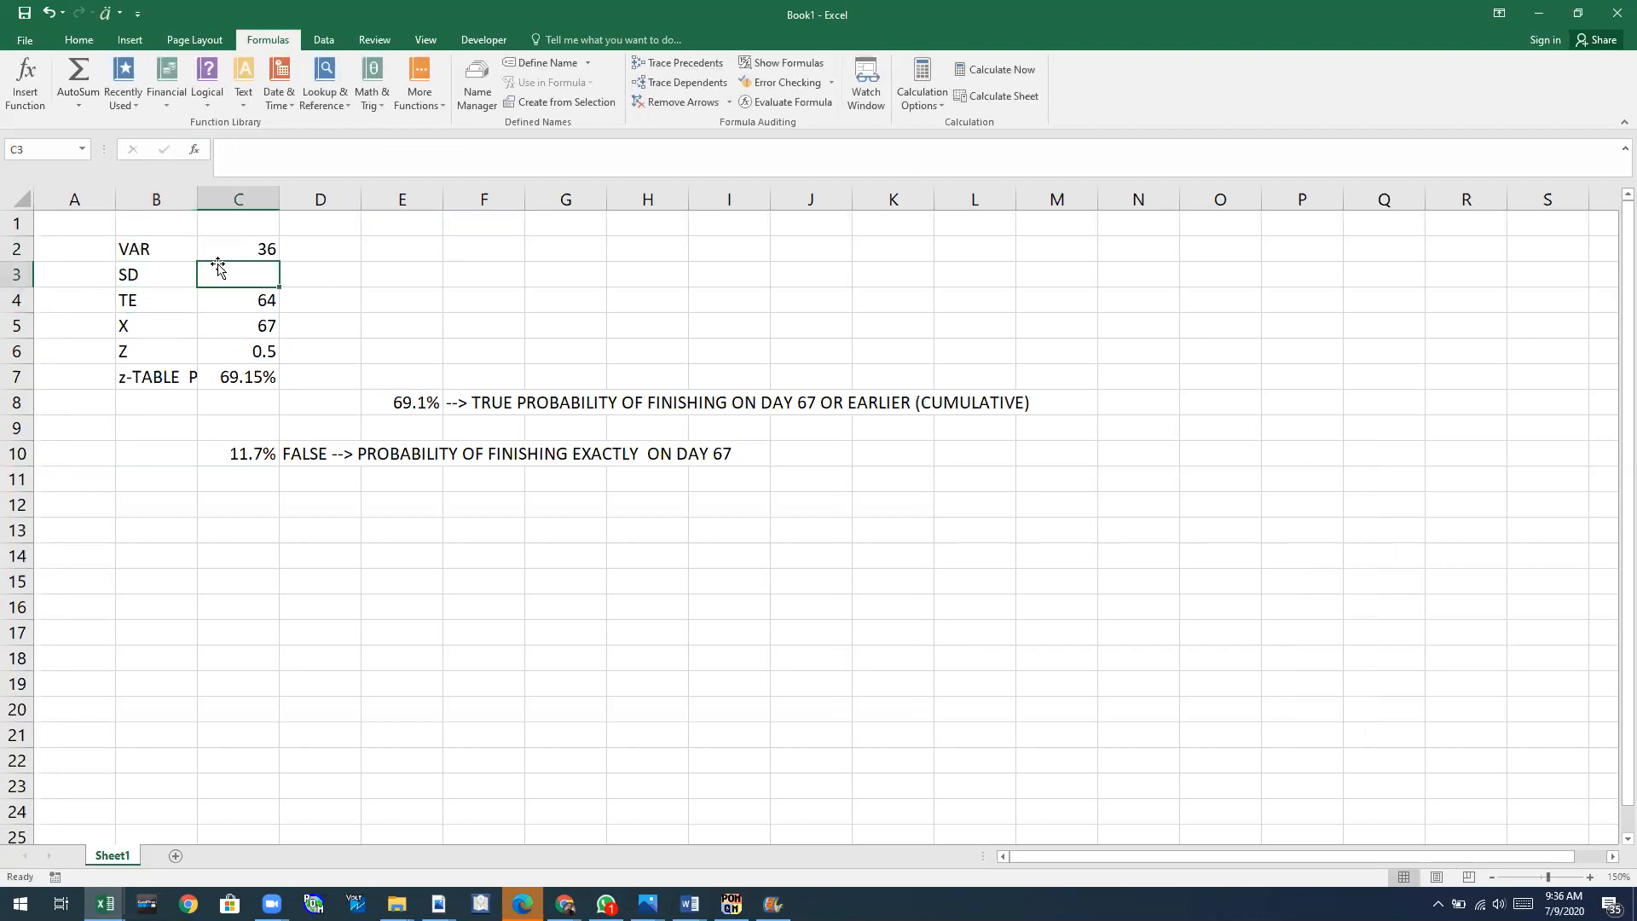
text(=SQRT)
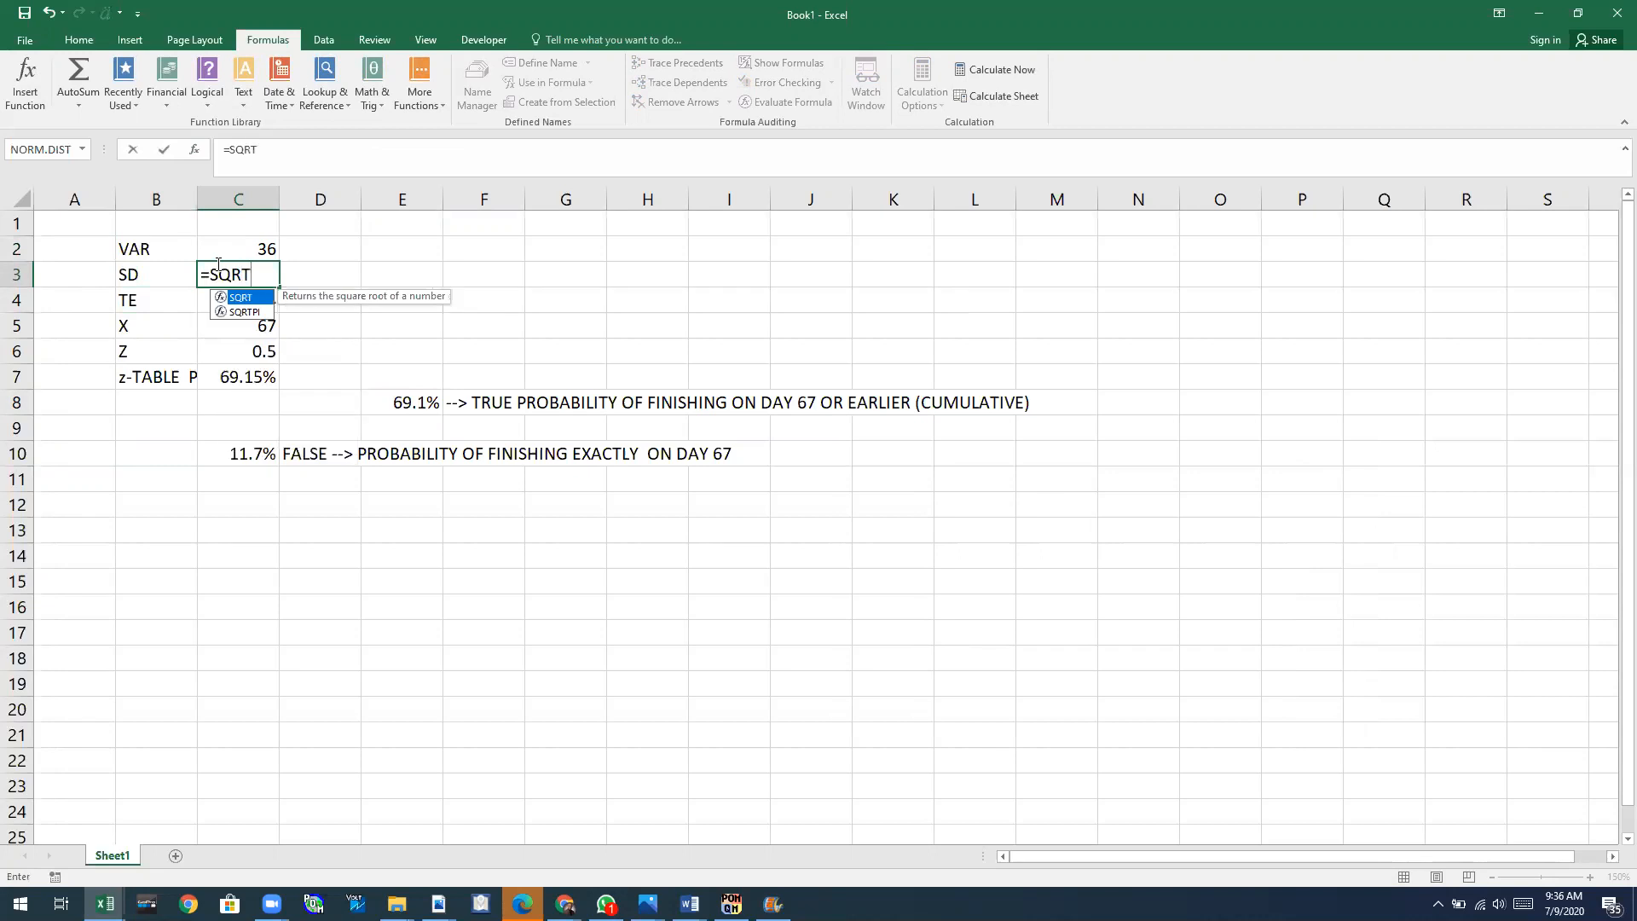
text(()
click(237, 248)
text())
key(Return)
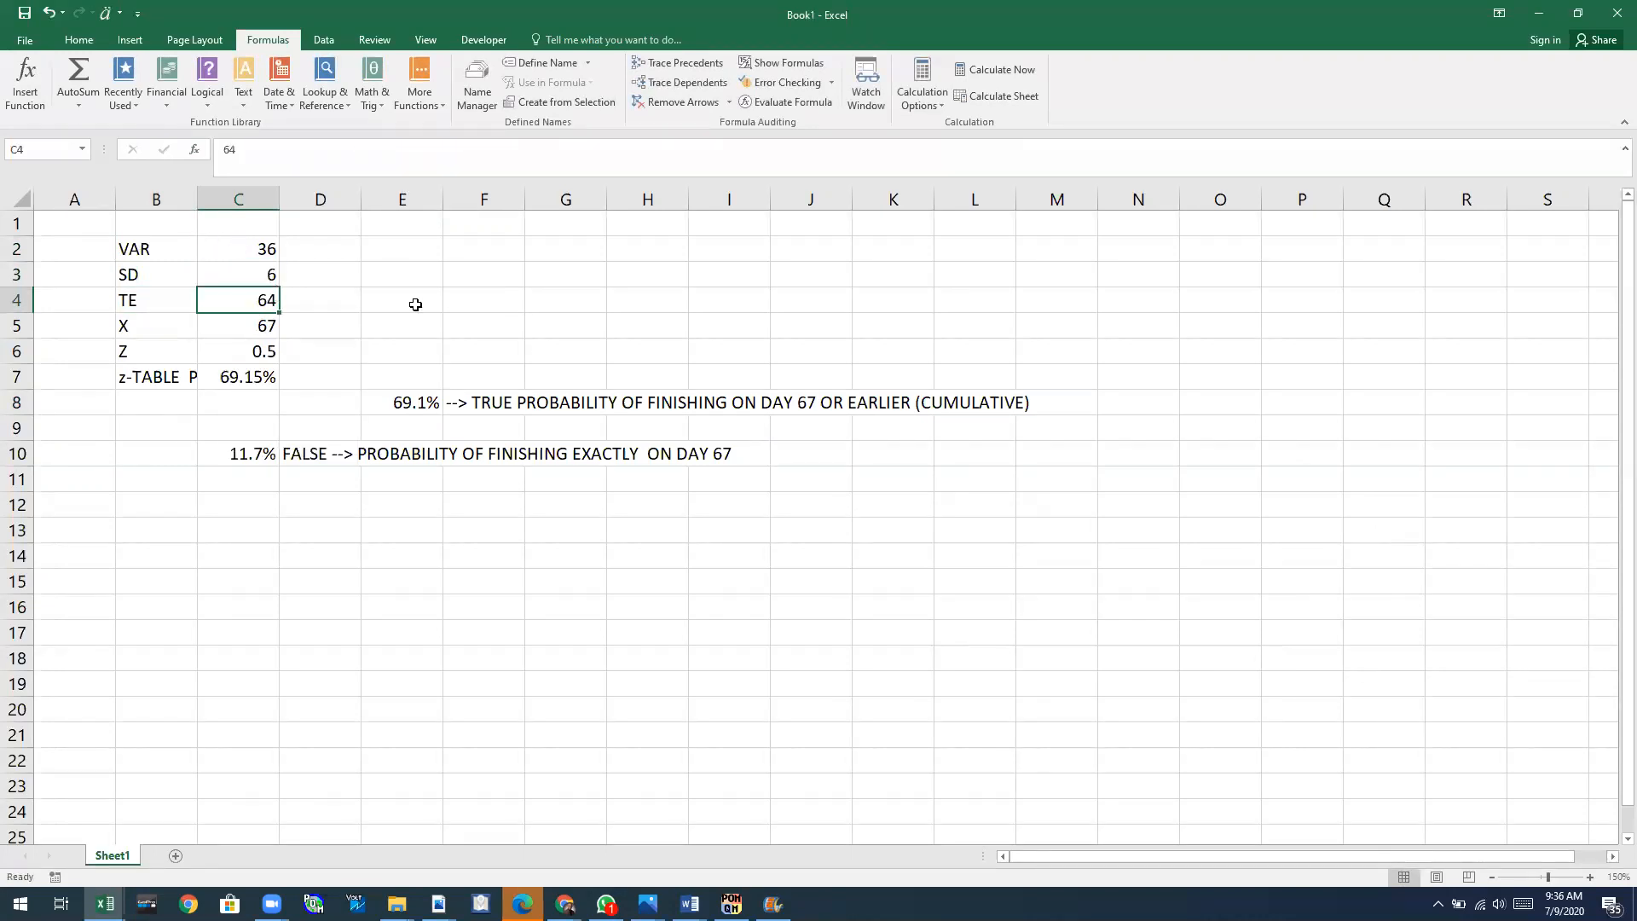
Try to insert the statistical function NORM.DIST into cell E8.
click(399, 405)
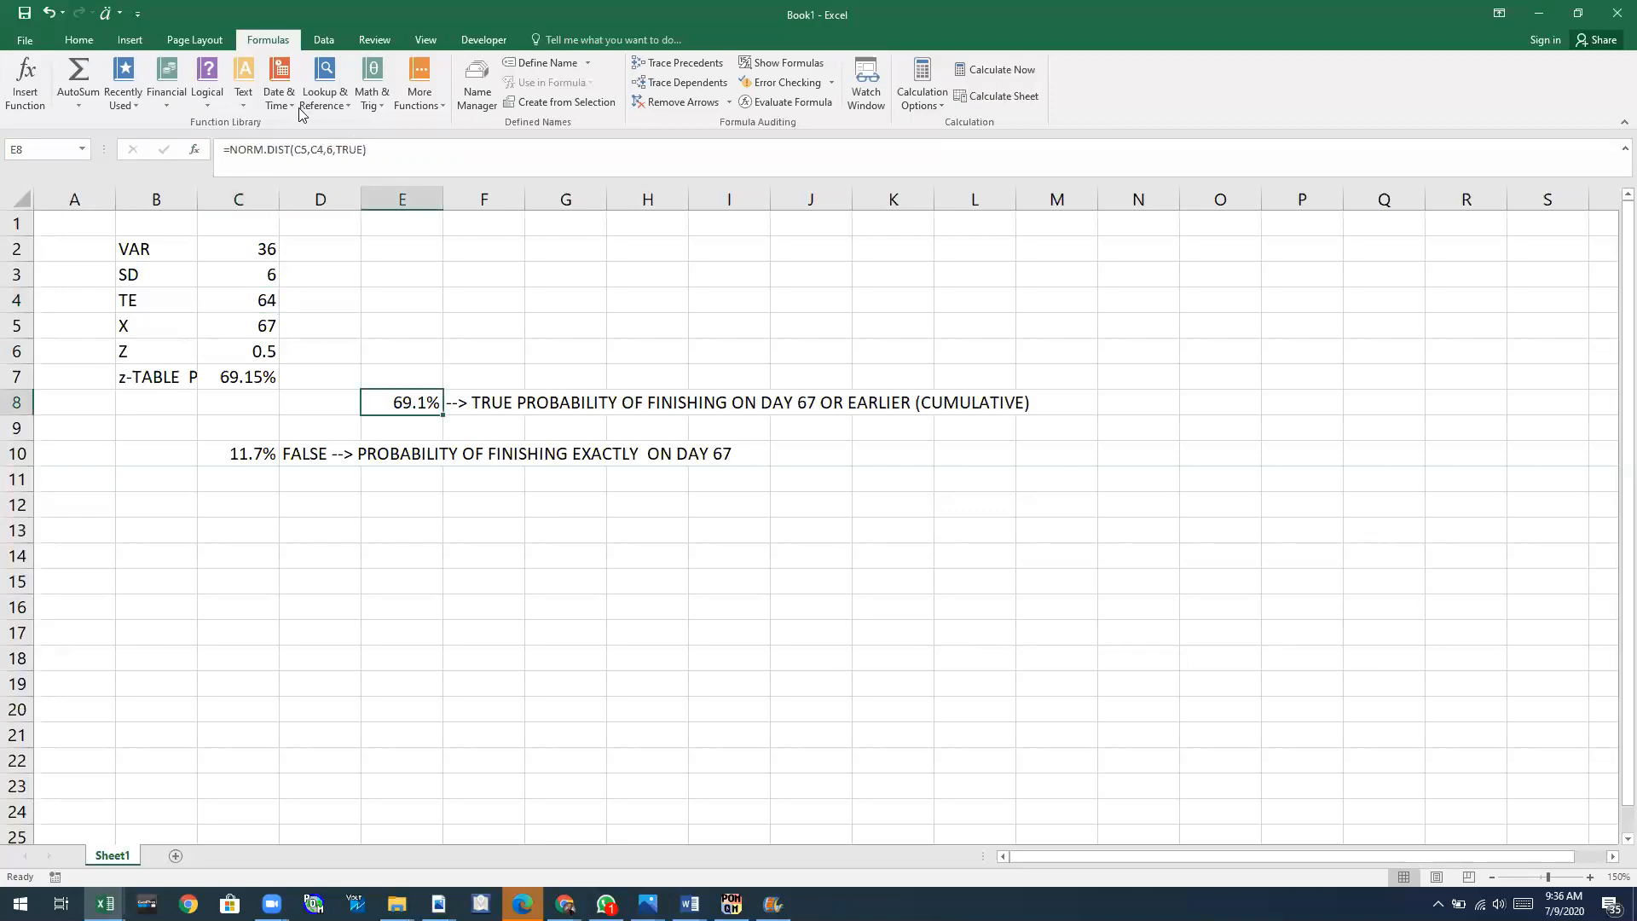
click(418, 90)
mouse_move(481, 127)
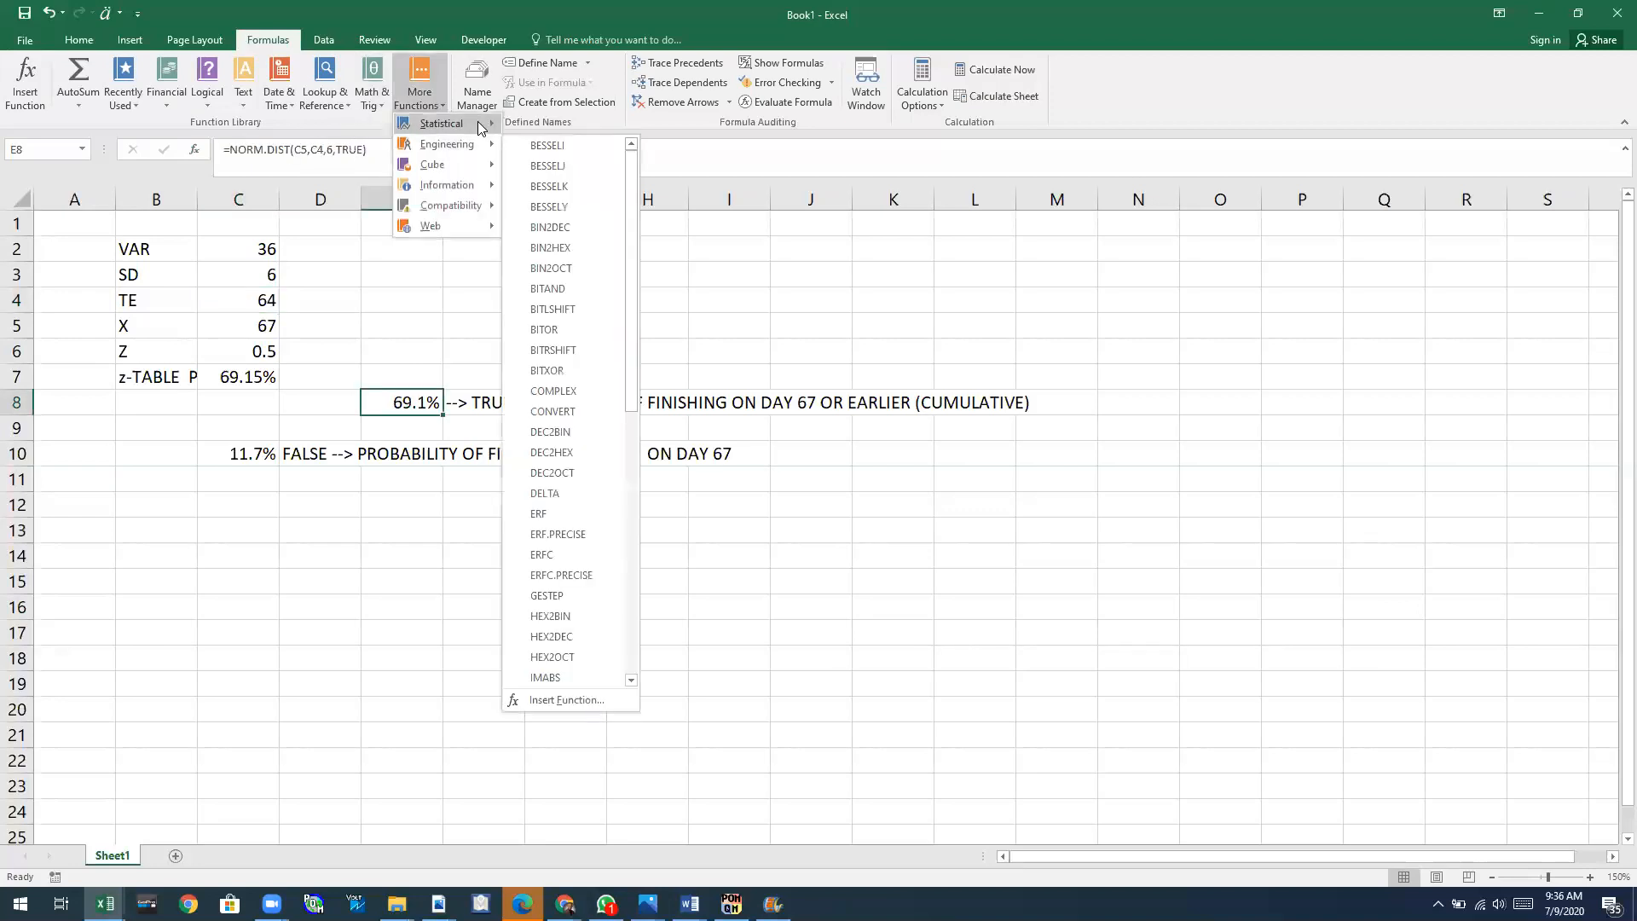
drag(673, 248, 682, 456)
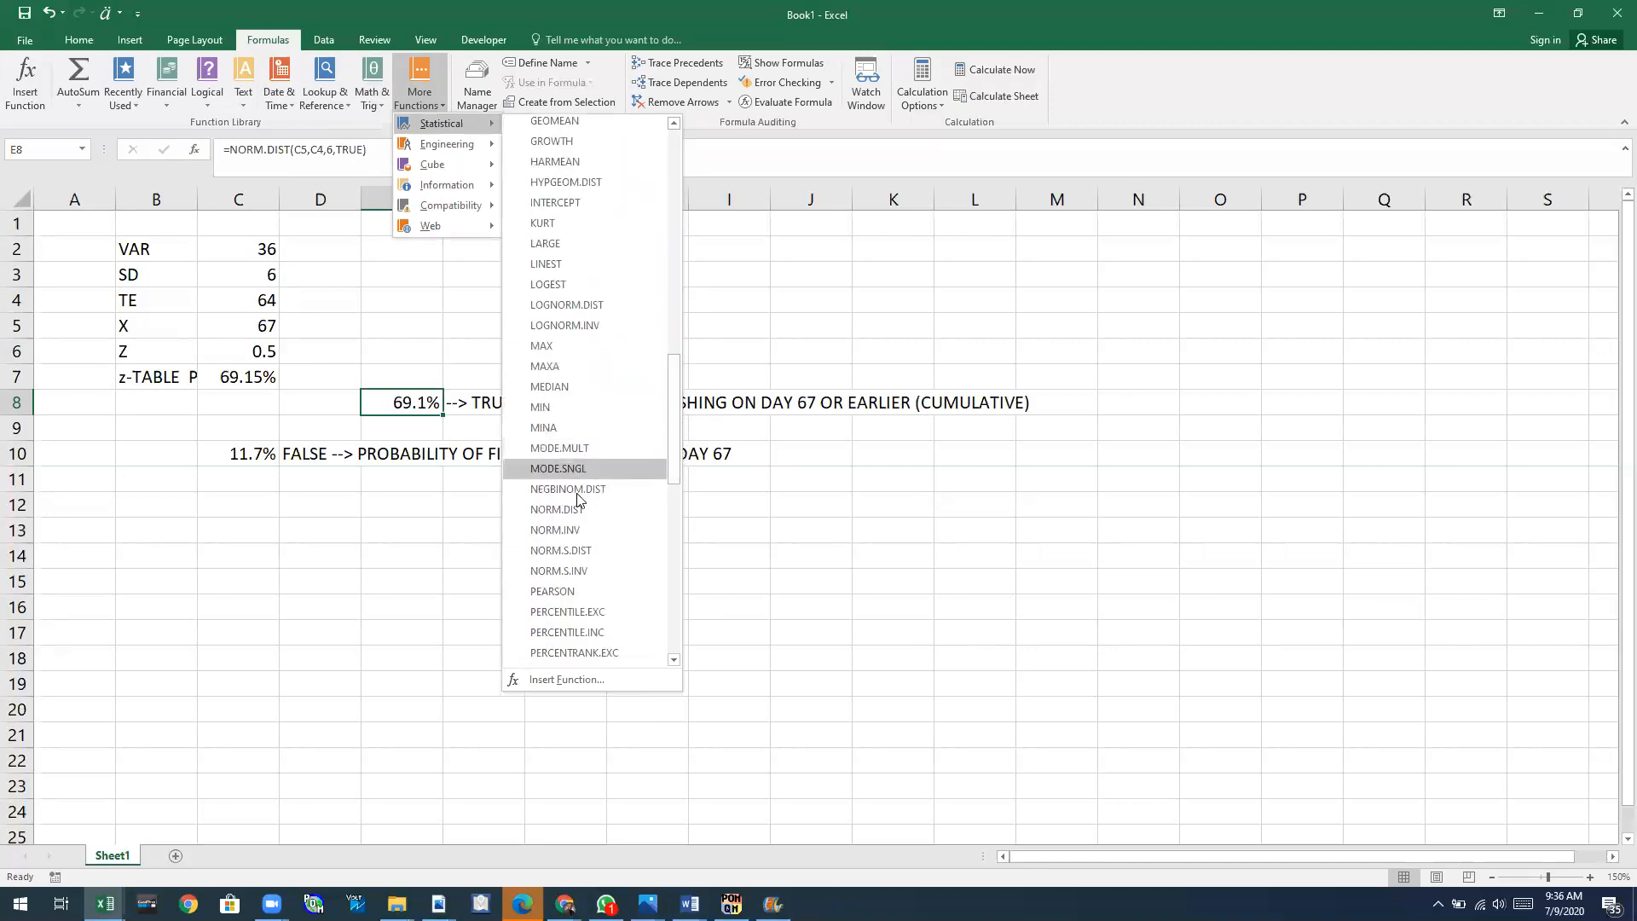
click(569, 510)
click(567, 507)
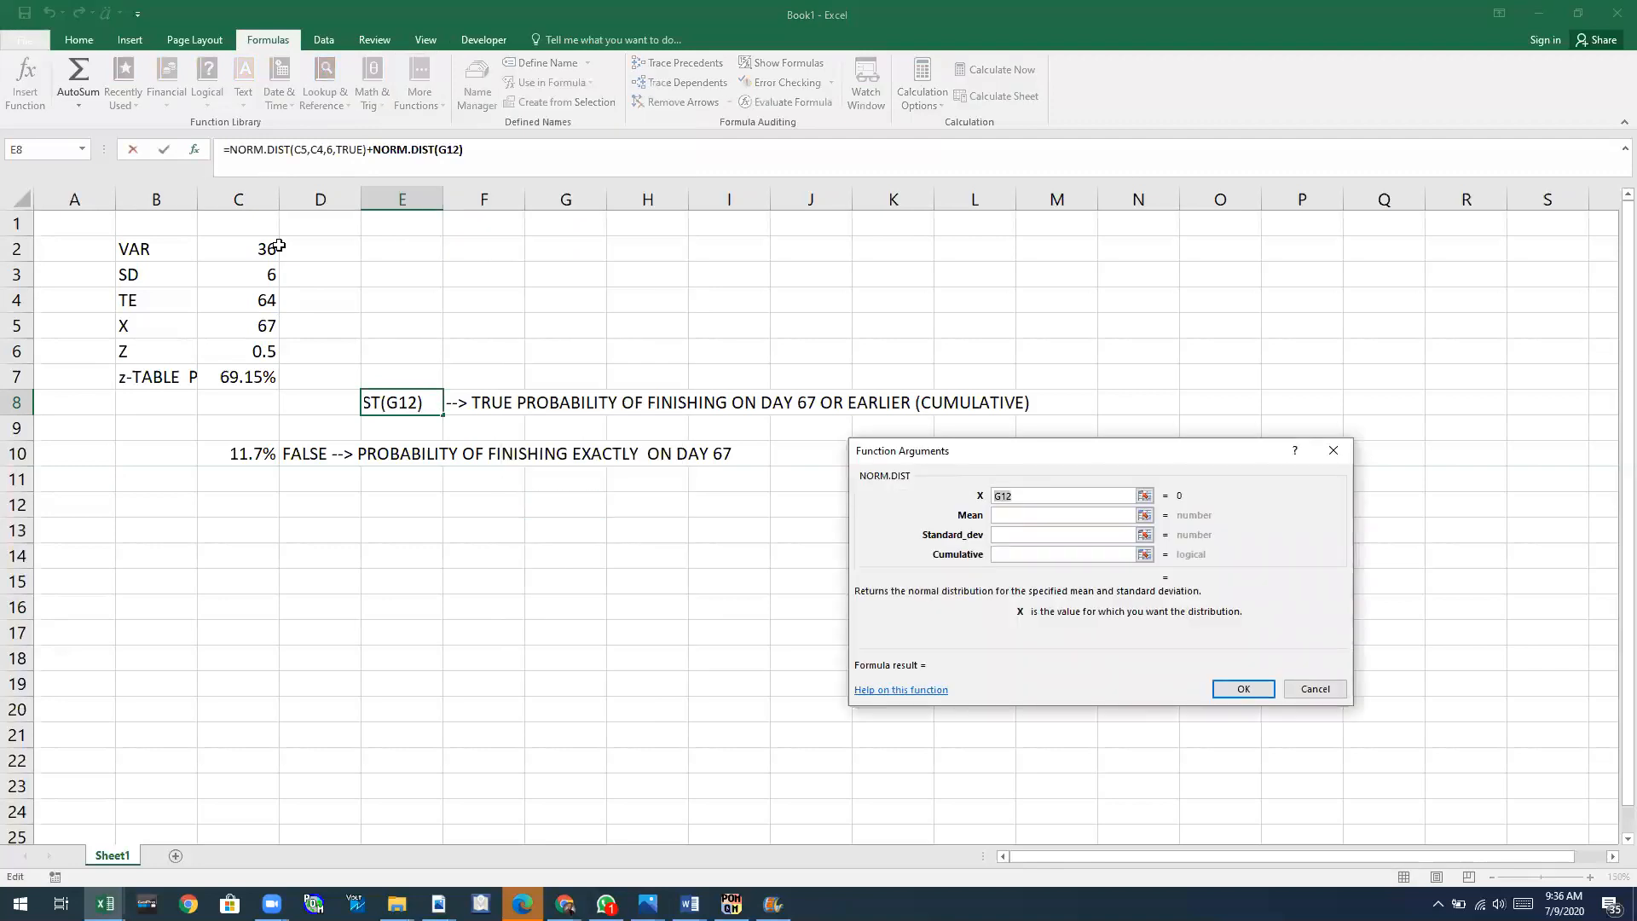
Set the NORM.DIST arguments to X C5, Mean C4, Standard_dev C3 and Cumulative TRUE, and accept the formula.
click(247, 326)
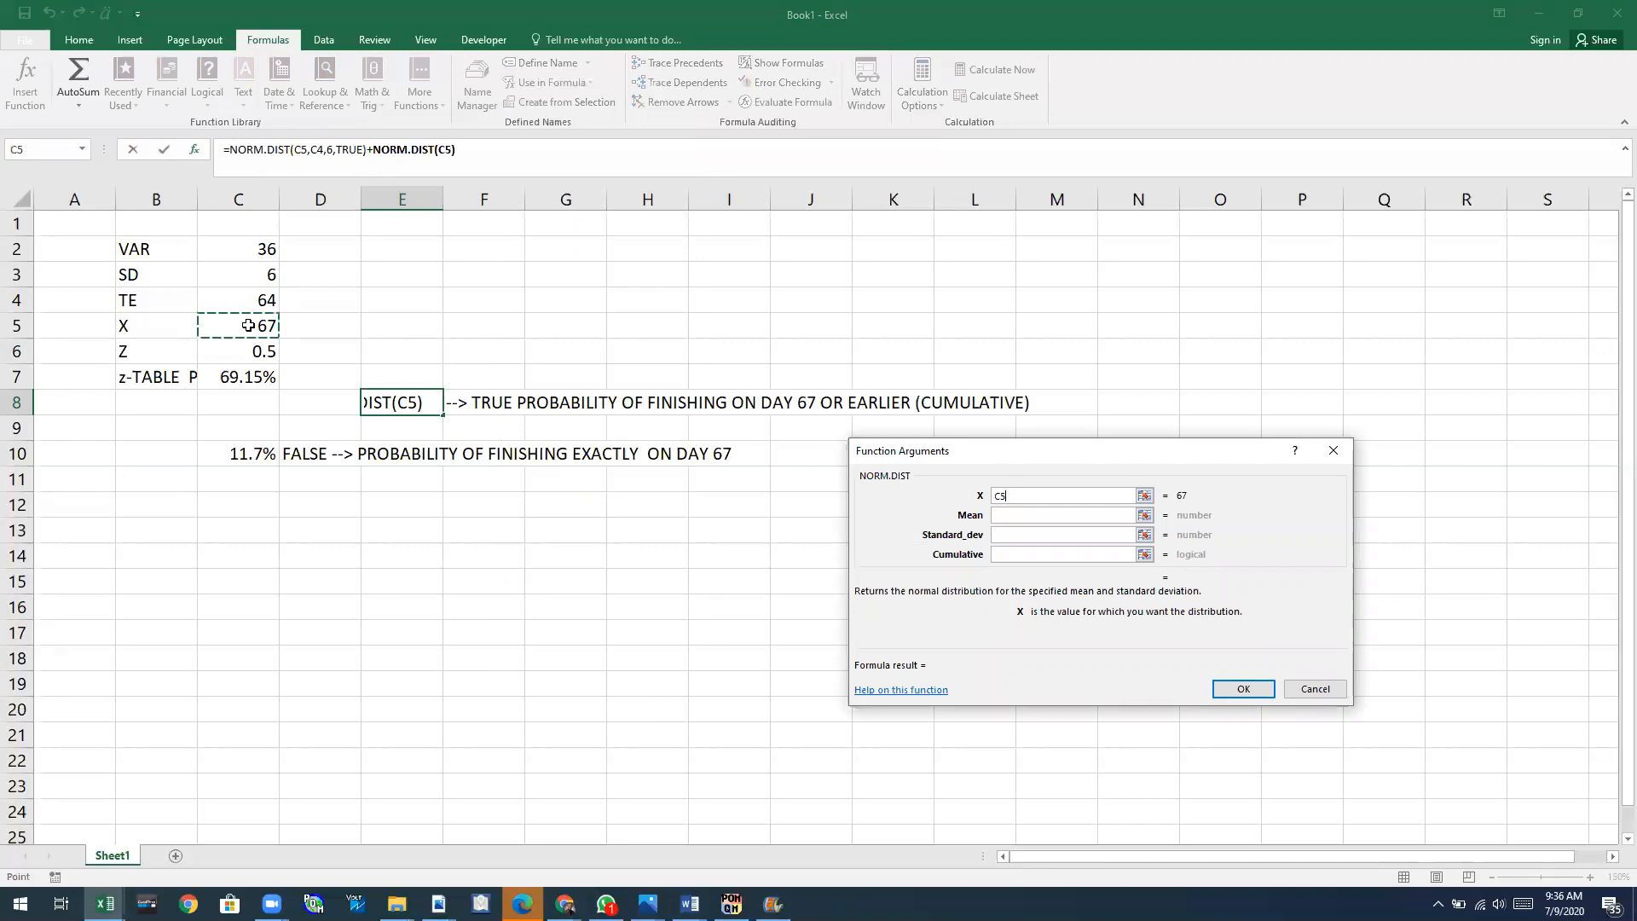
key(Tab)
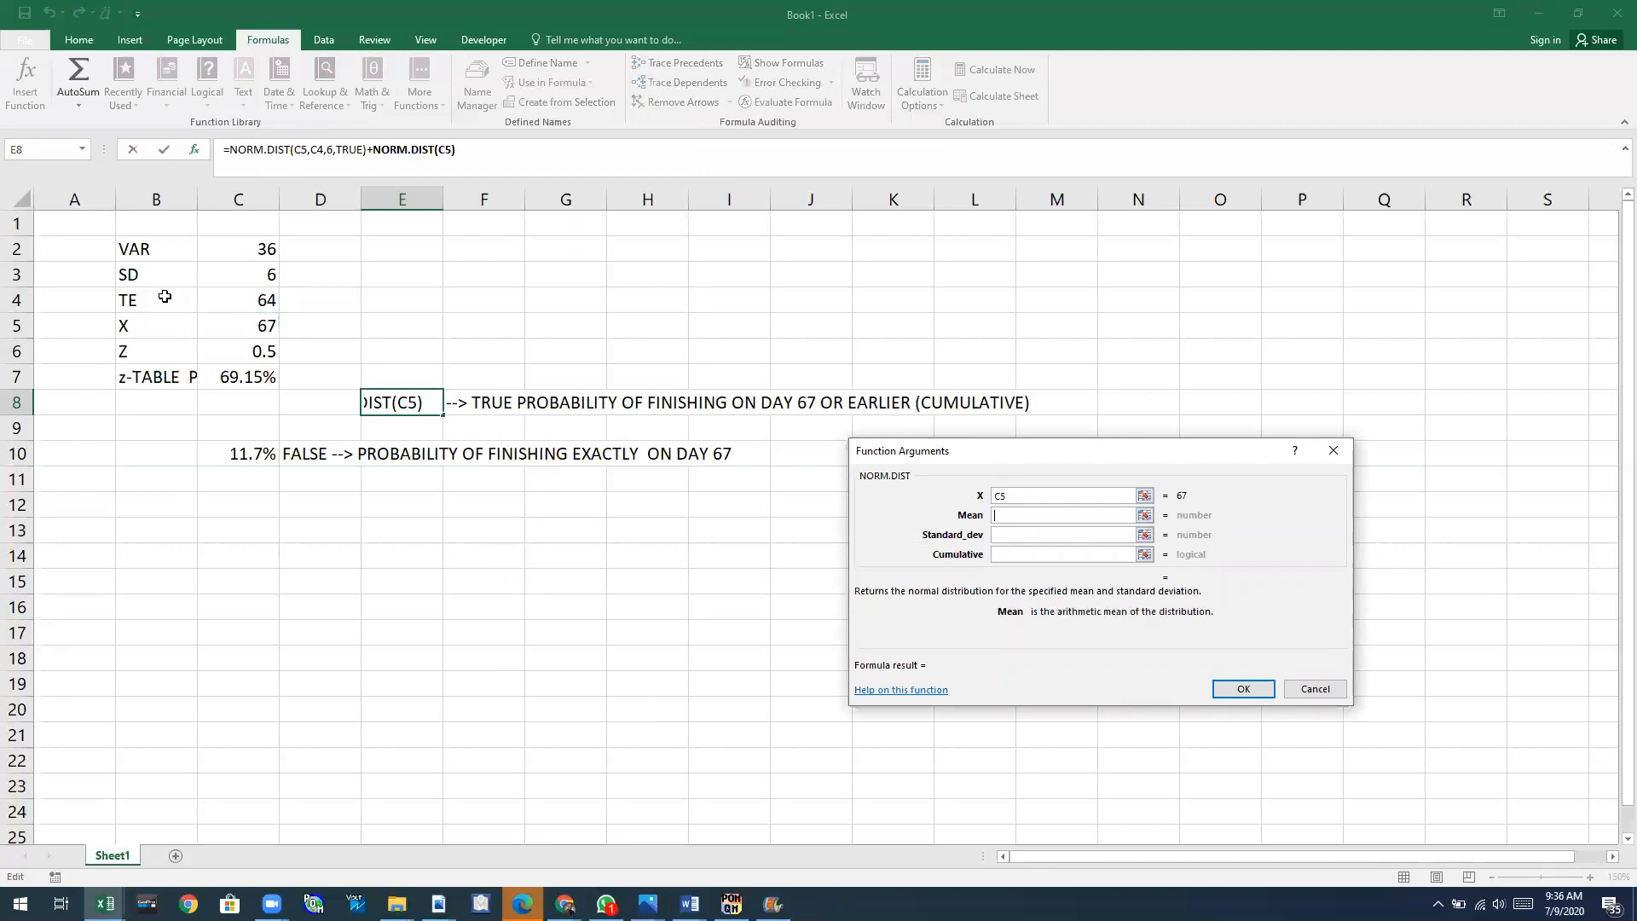
click(263, 302)
key(Tab)
click(256, 277)
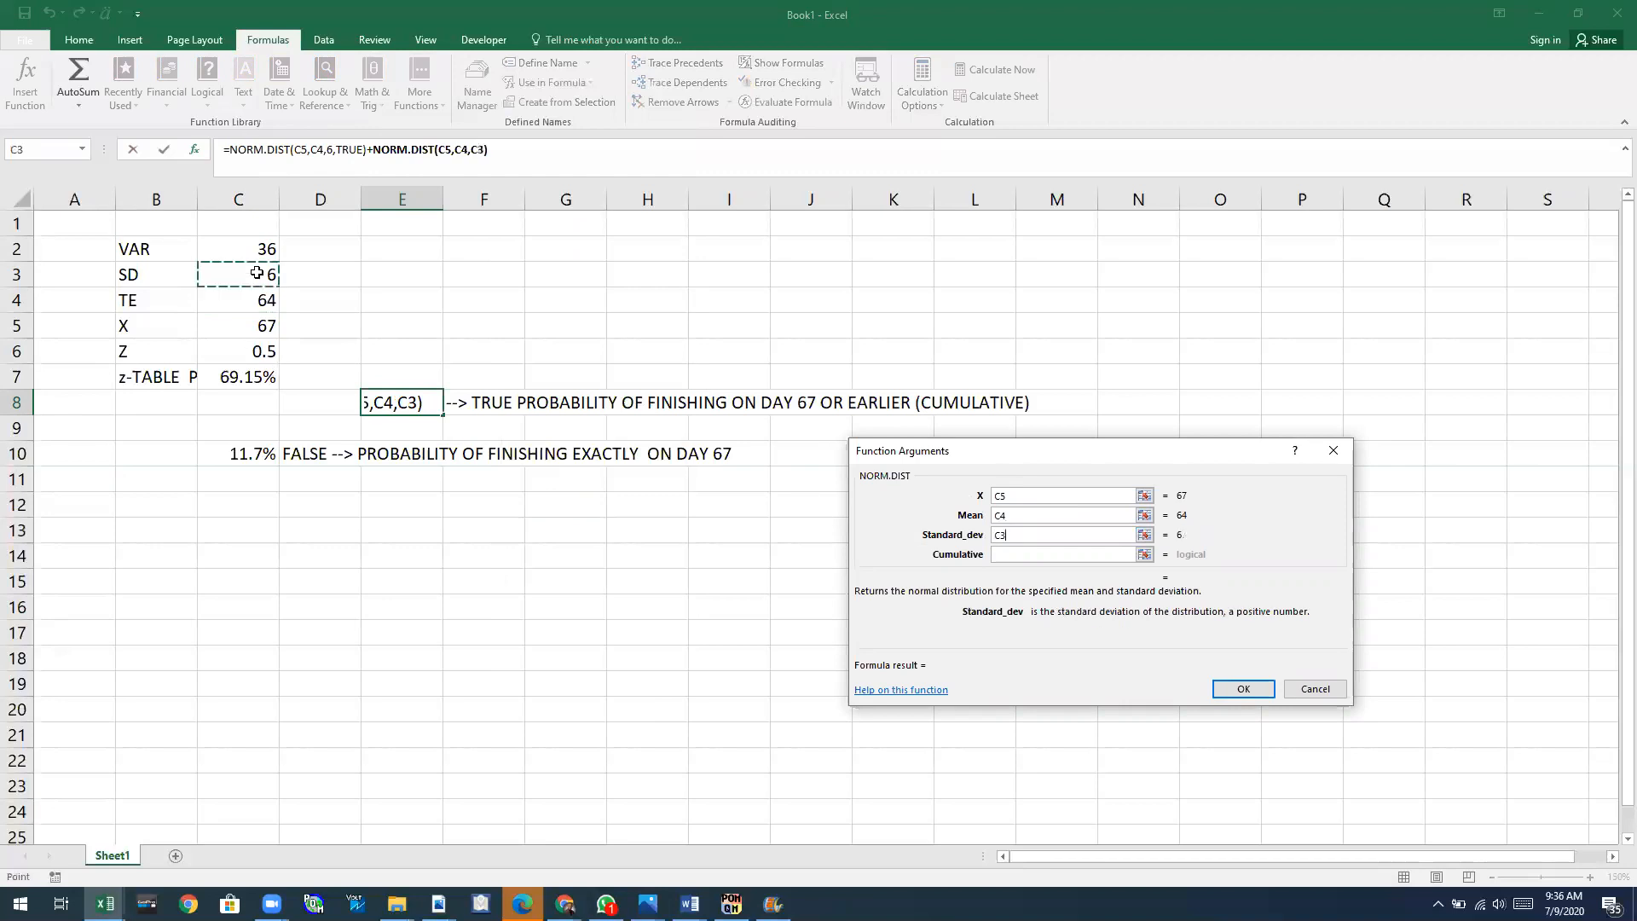
click(1023, 553)
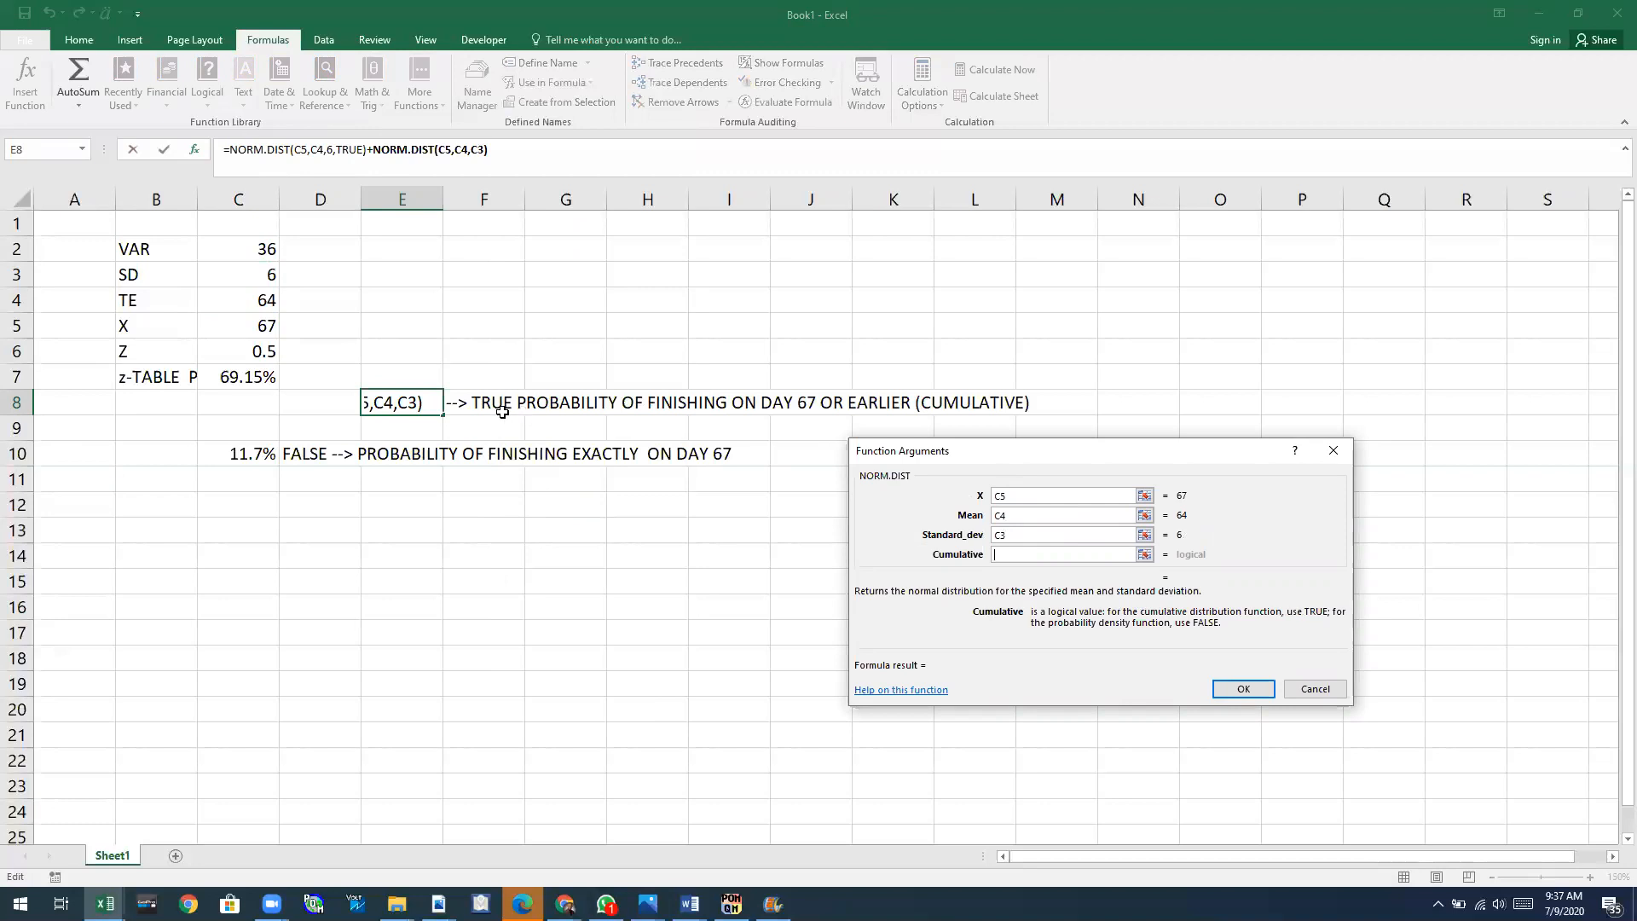
text(TRUE)
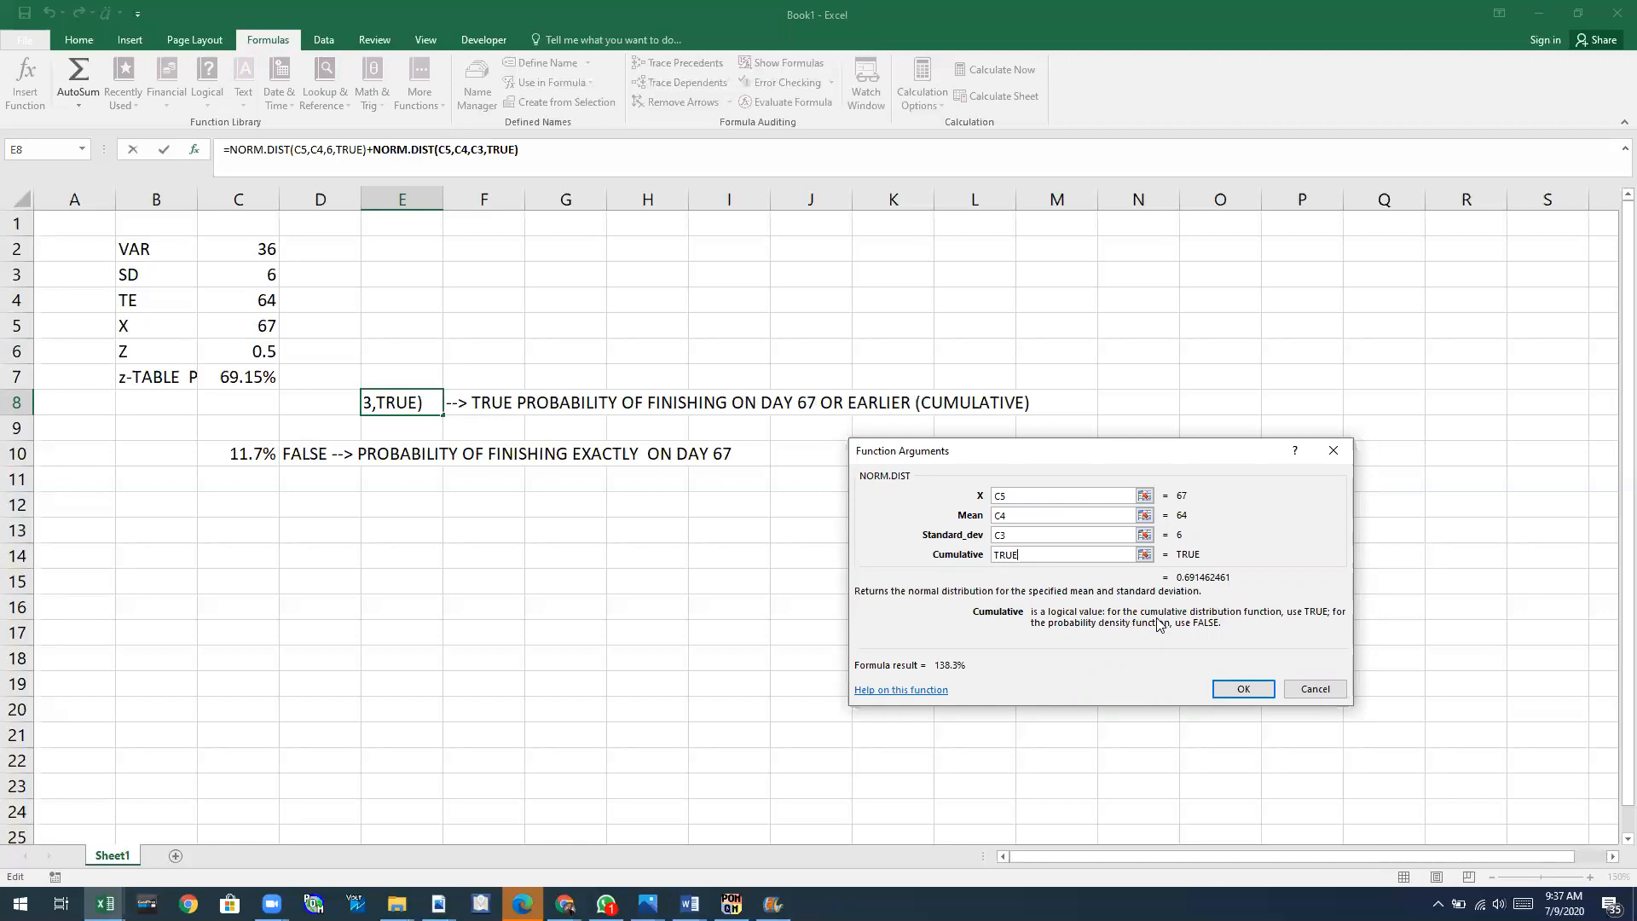
click(1240, 689)
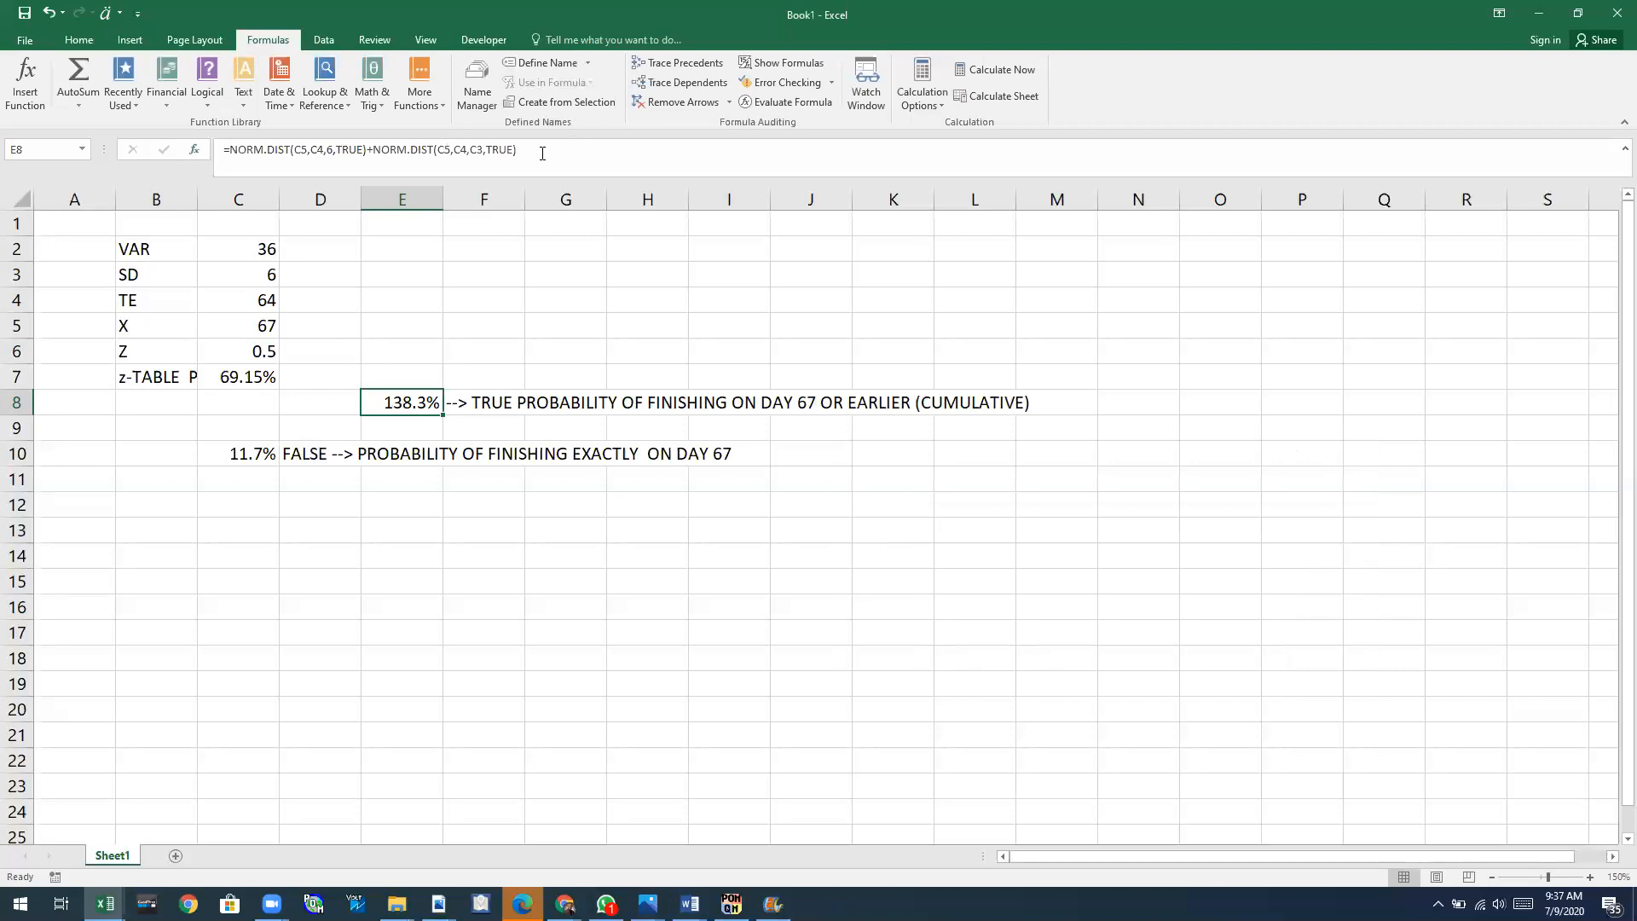
Clear the doubled formula from cell E8 and insert the statistical function NORM.DIST in its place.
drag(542, 154, 58, 150)
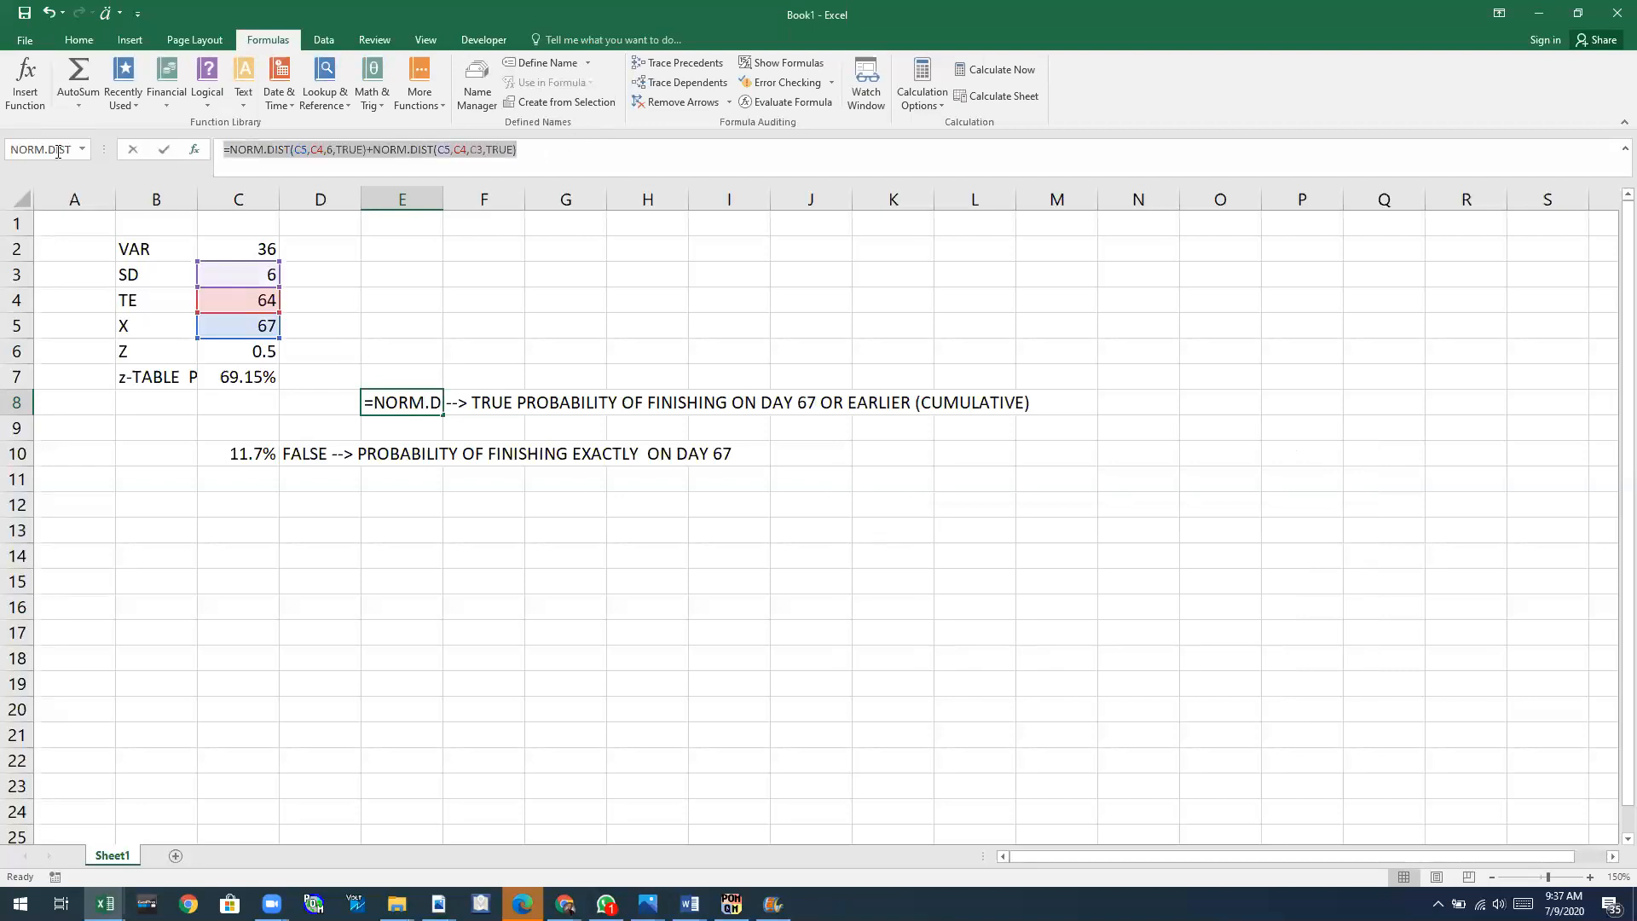
key(BackSpace)
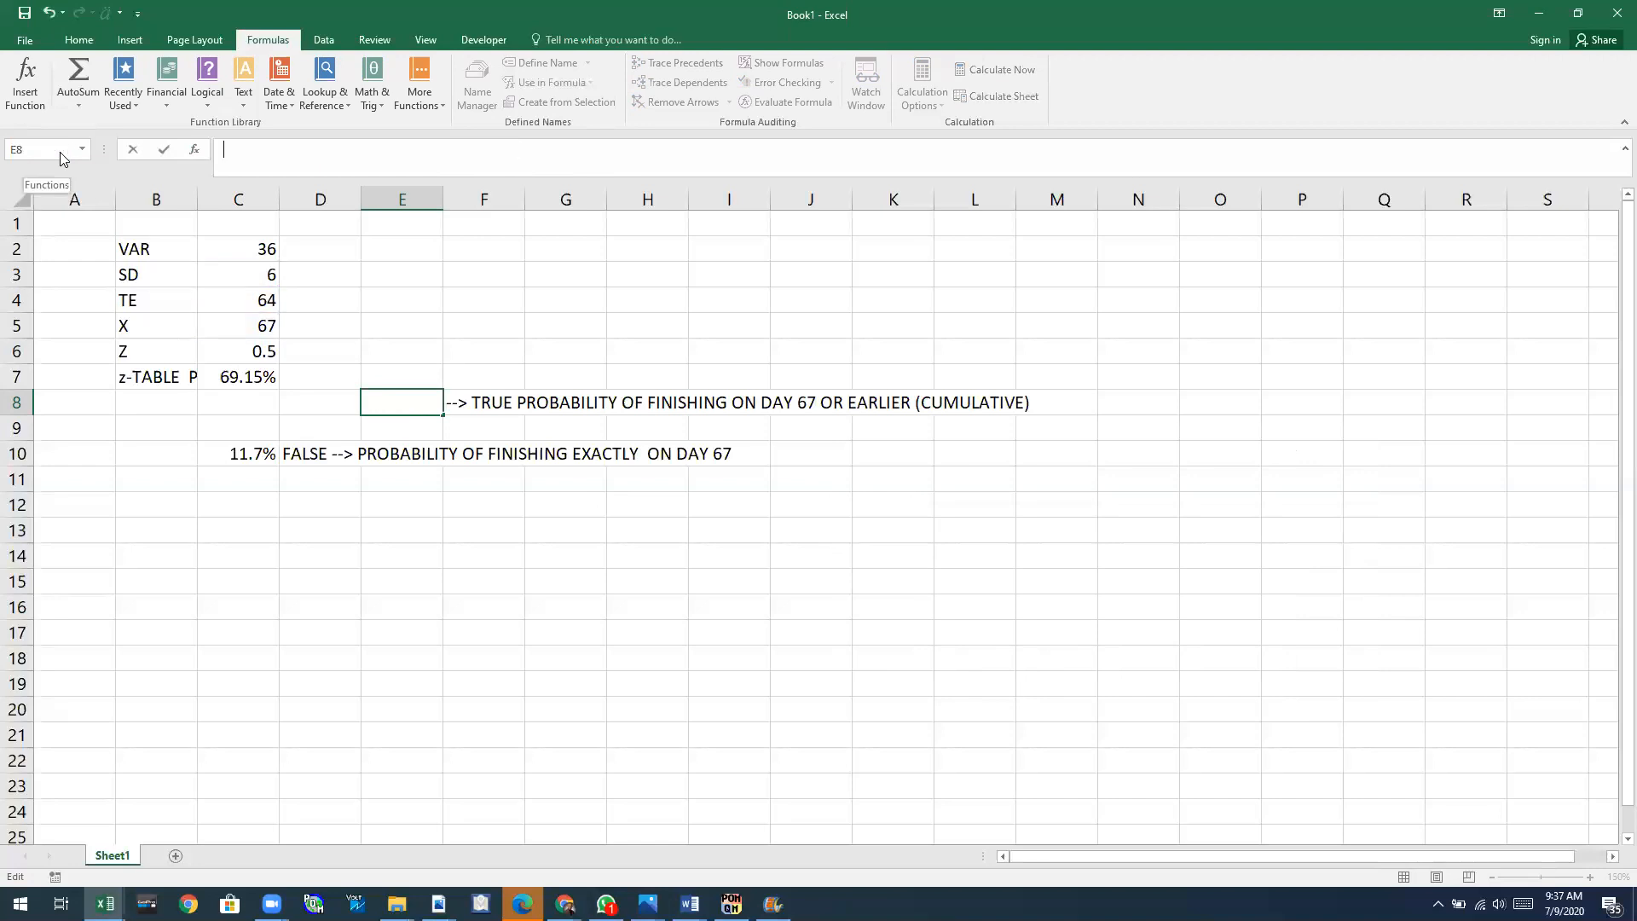
click(416, 103)
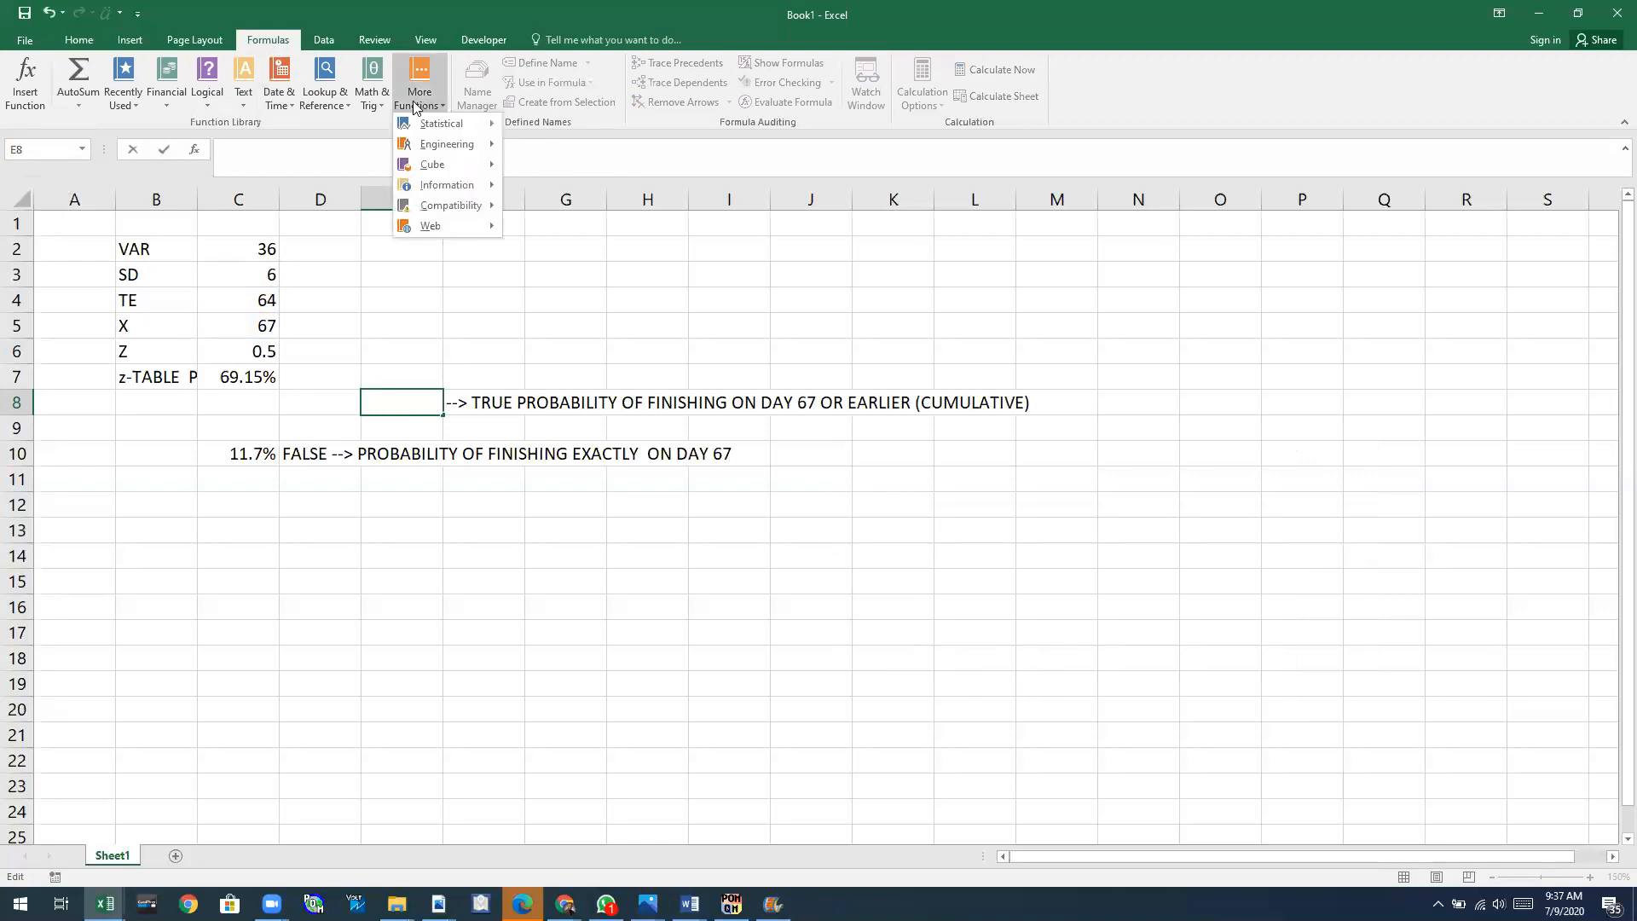
mouse_move(447, 125)
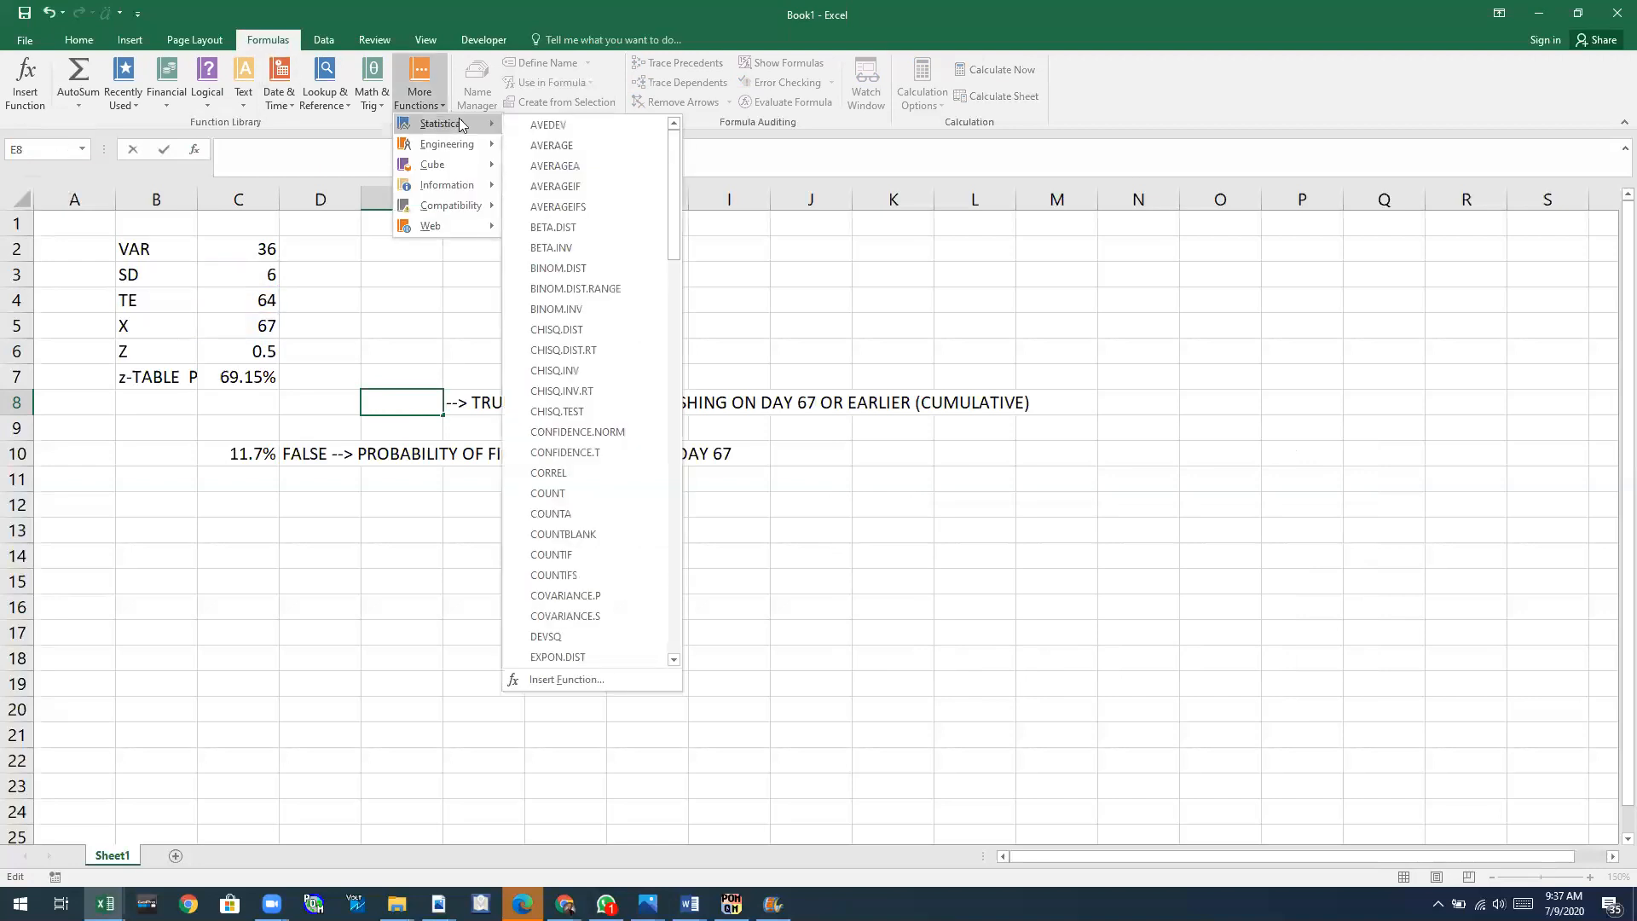
drag(672, 199, 661, 406)
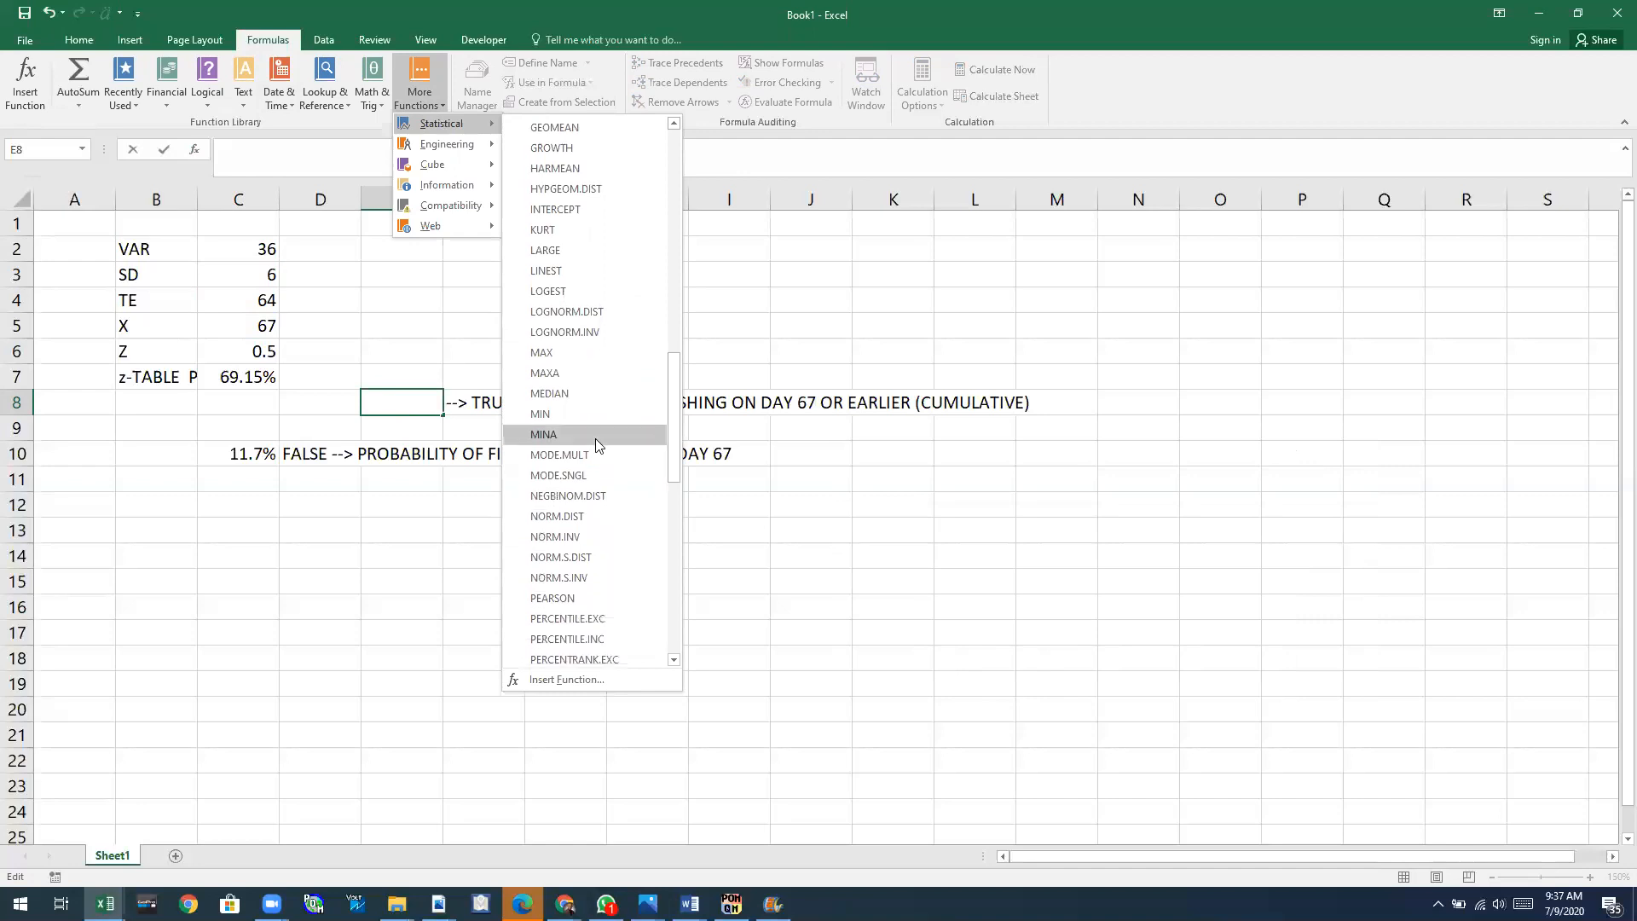
click(553, 515)
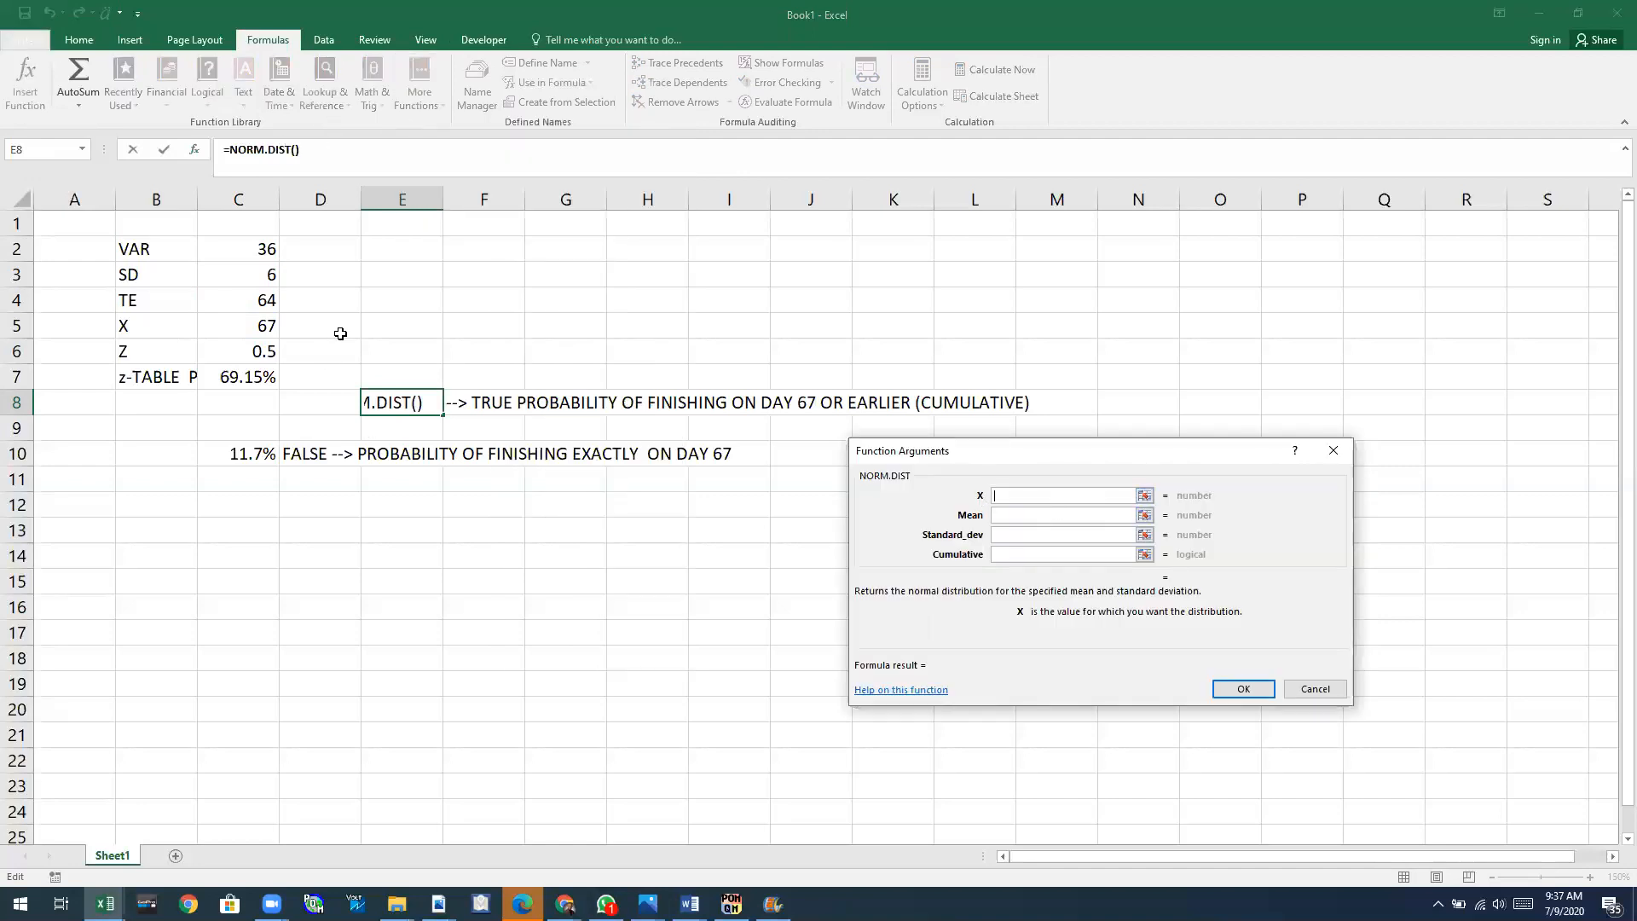
Set E8's NORM.DIST arguments to X C5, Mean C4, Standard_dev C3 and Cumulative TRUE, and accept them.
click(271, 326)
key(Tab)
click(230, 303)
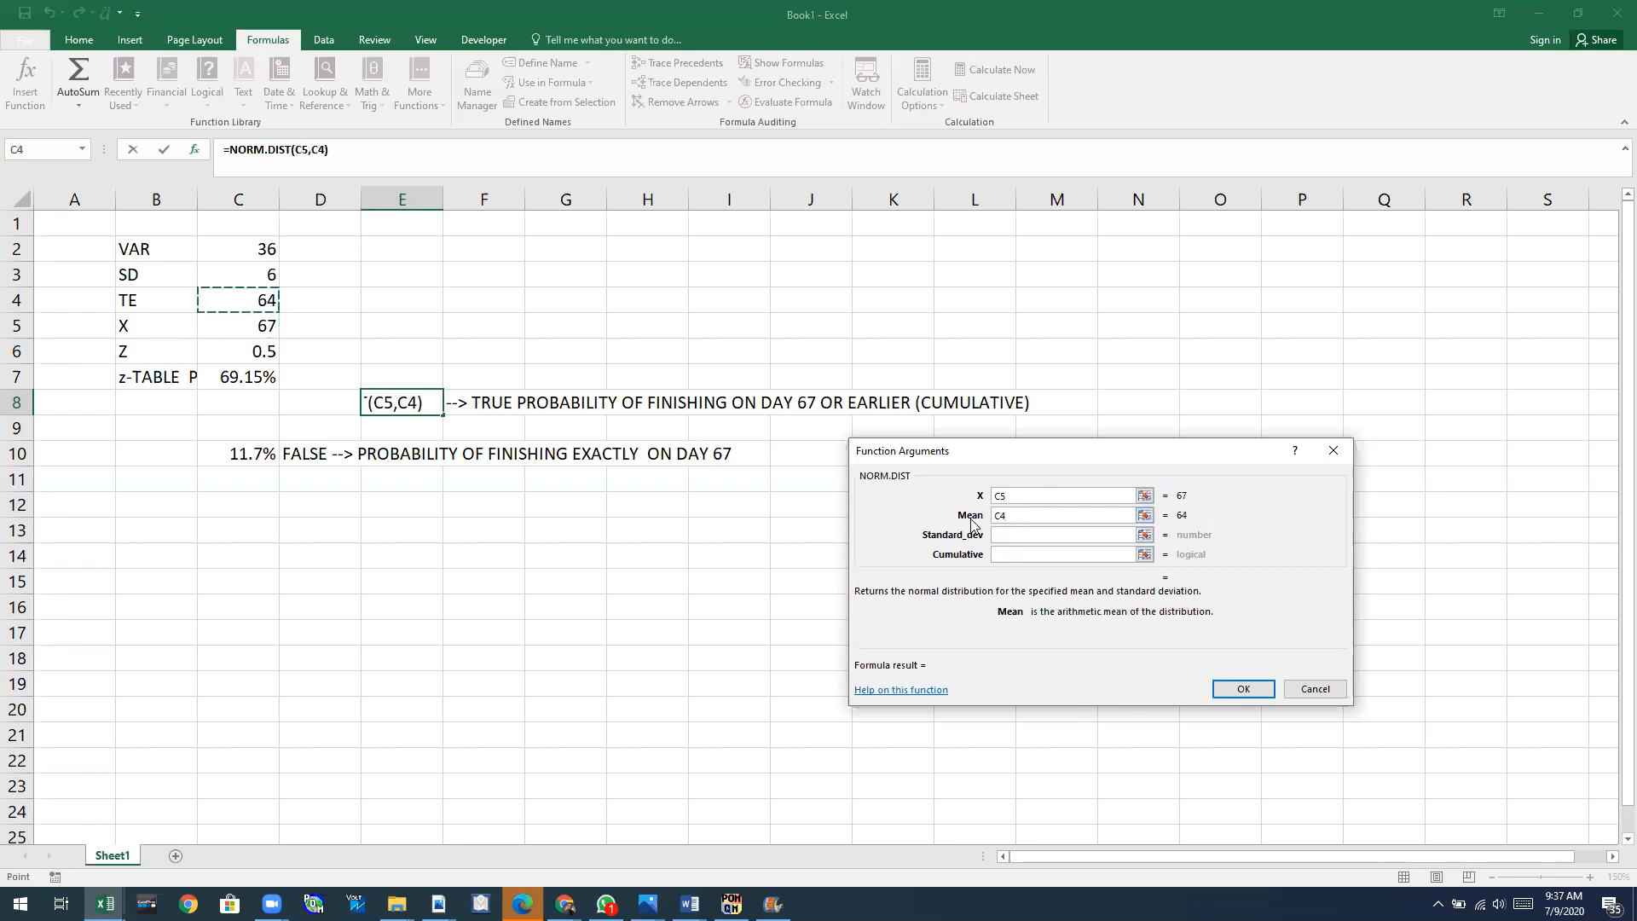
key(Tab)
click(255, 275)
click(1013, 556)
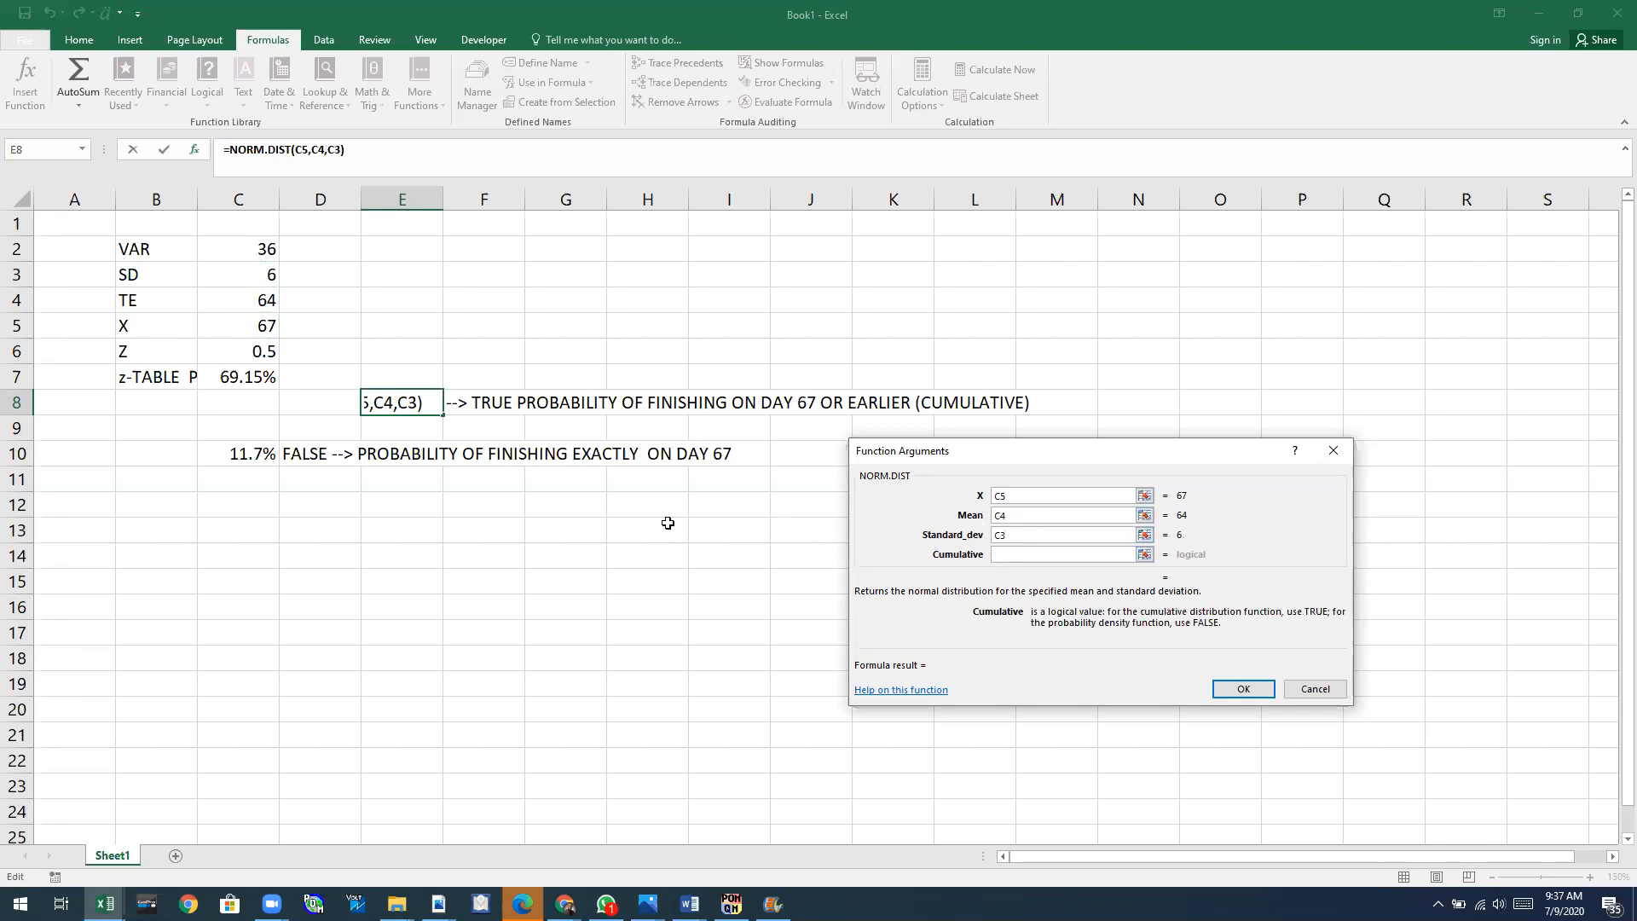
text(TRUE)
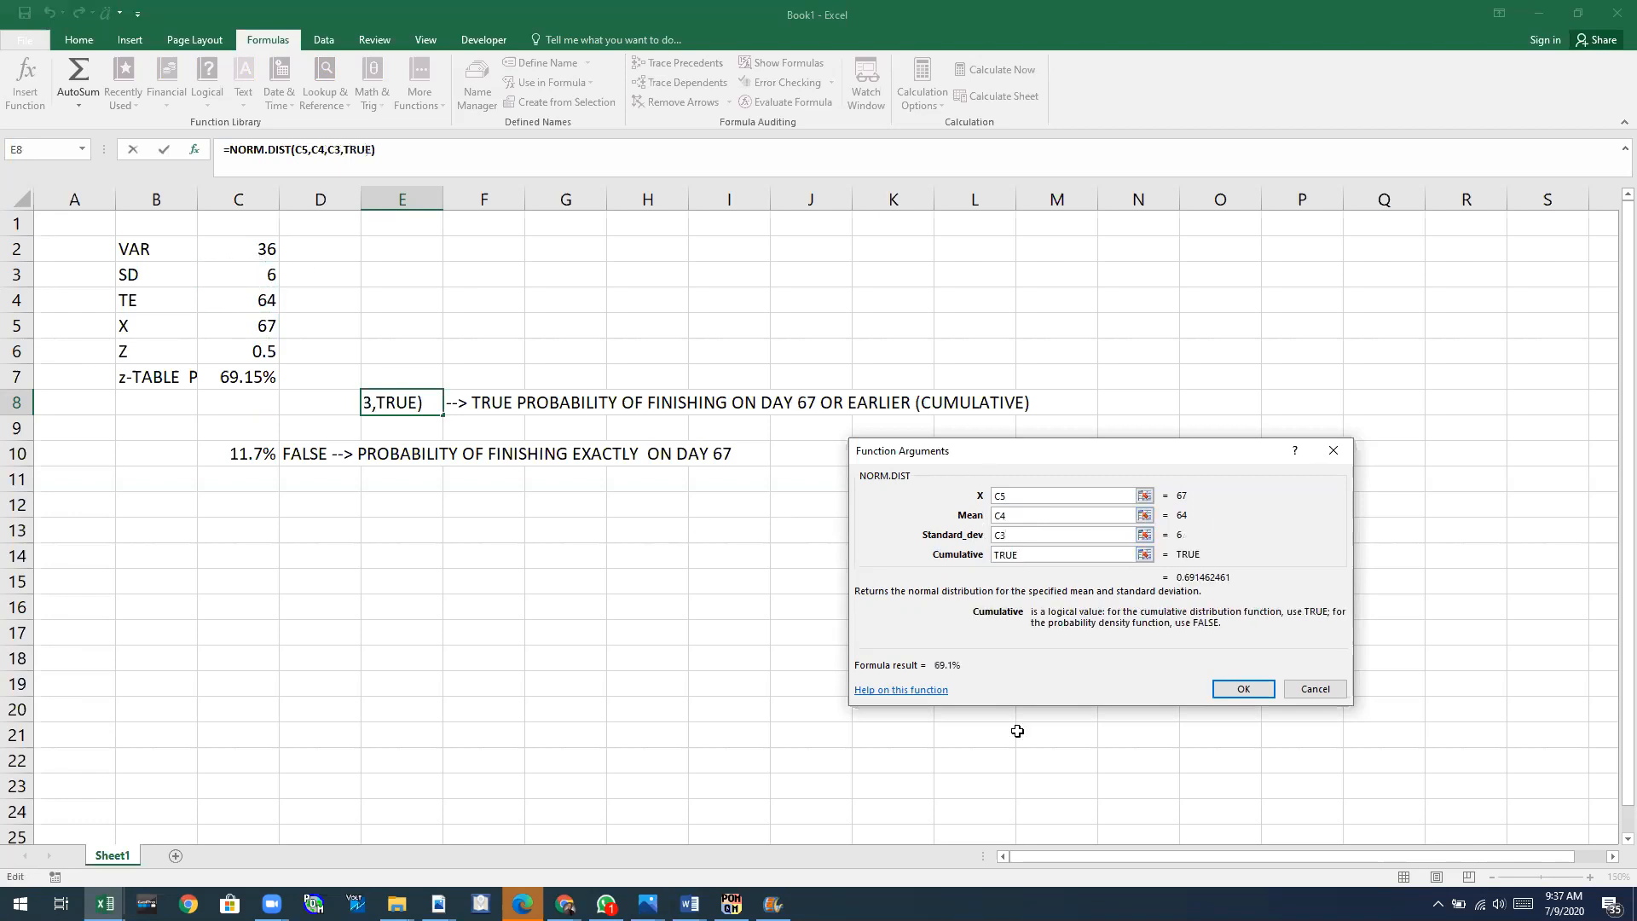
click(1243, 689)
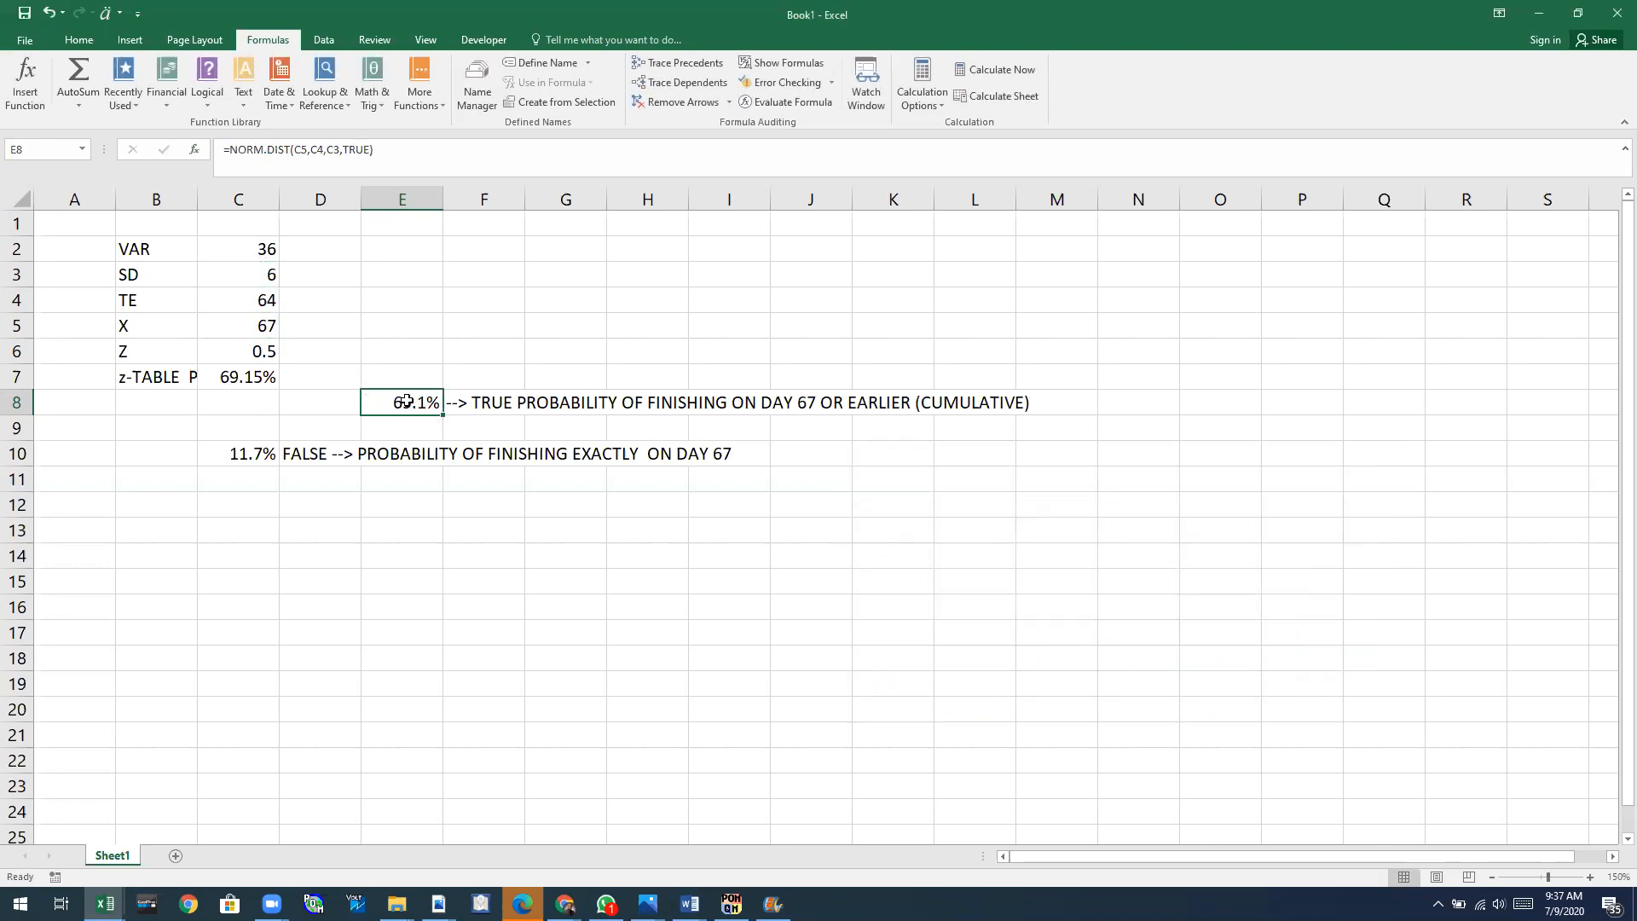
Show the cumulative probability in E8 with two decimal places, matching the z-table value in C7.
click(225, 376)
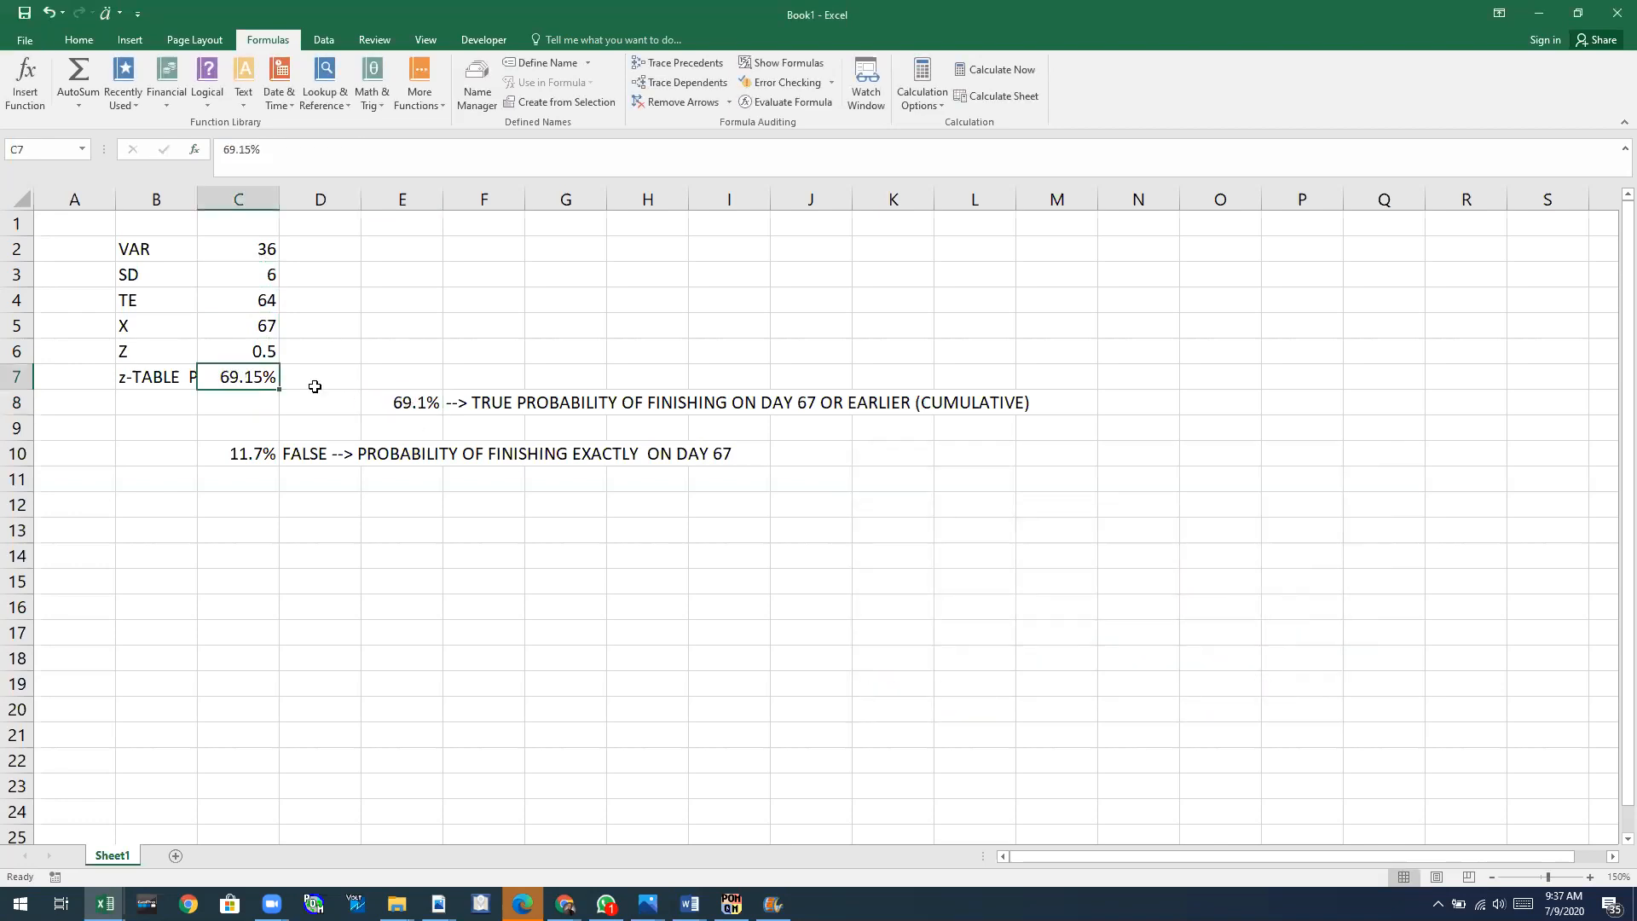
click(384, 401)
click(78, 40)
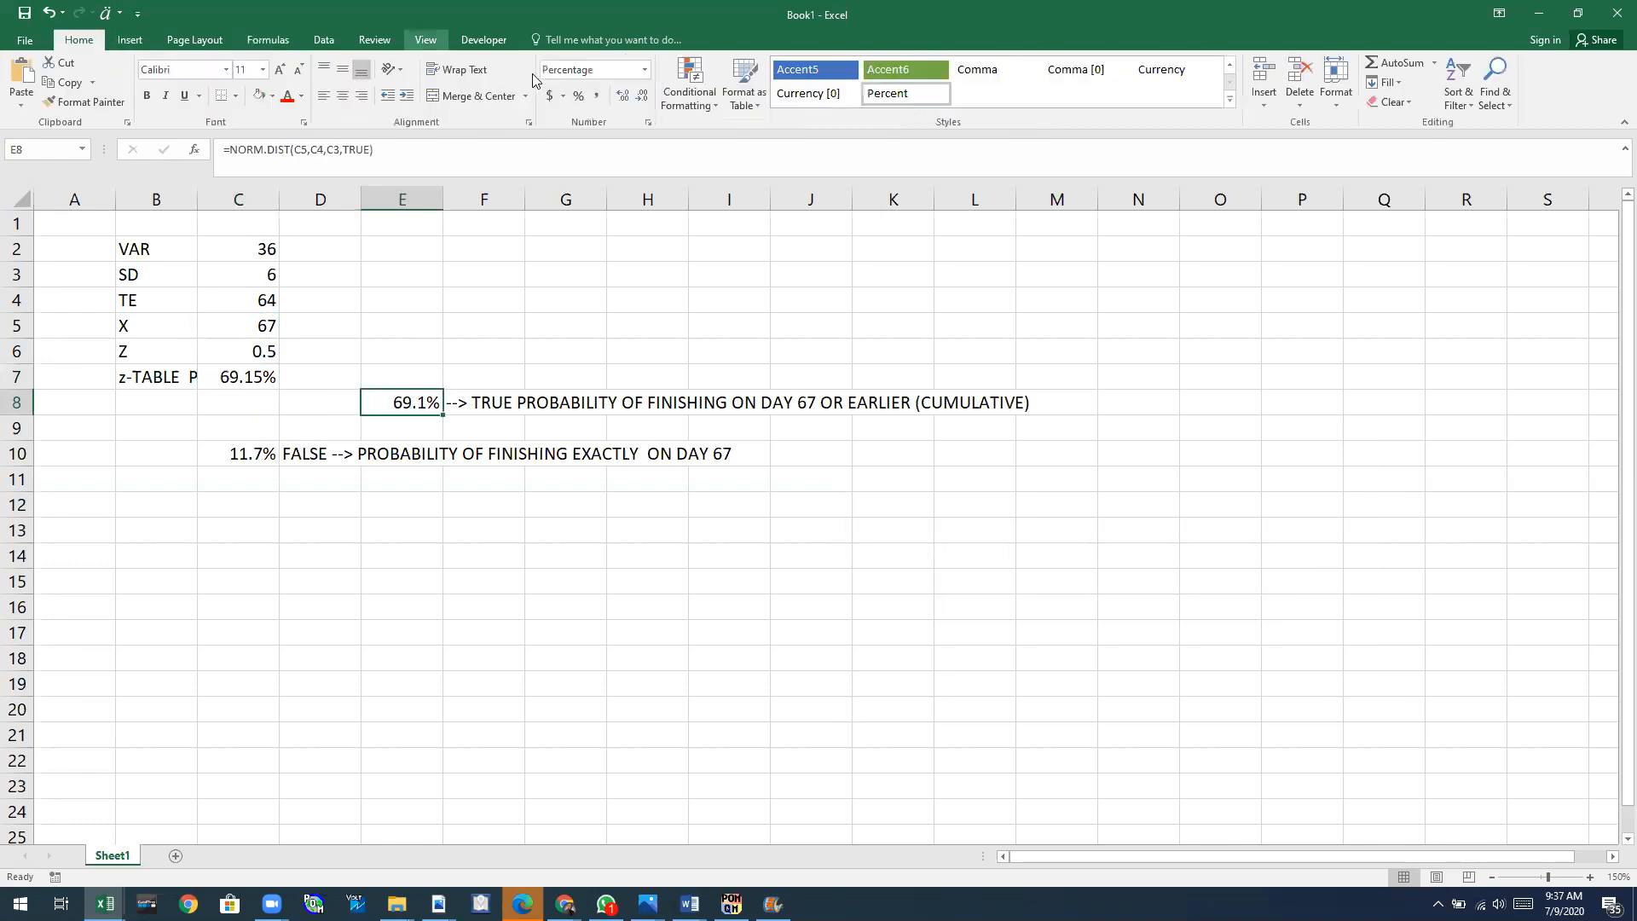
click(624, 97)
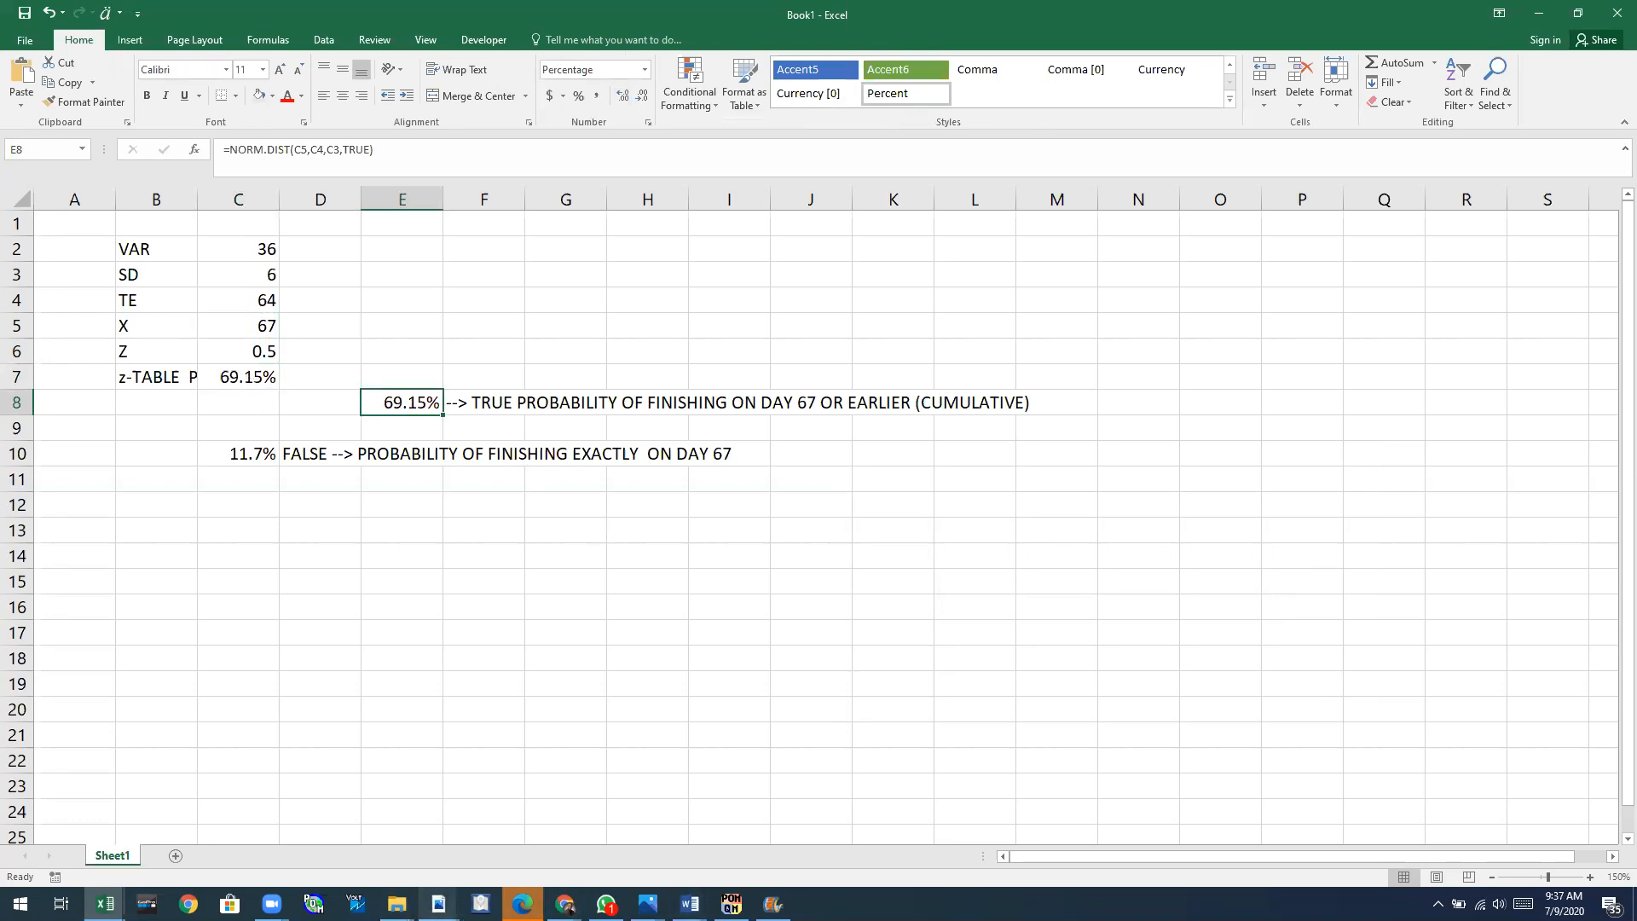
Look up the probability for z = 0.5 in the Z Score Table PDF in Acrobat Reader and return to Excel.
click(438, 904)
click(464, 831)
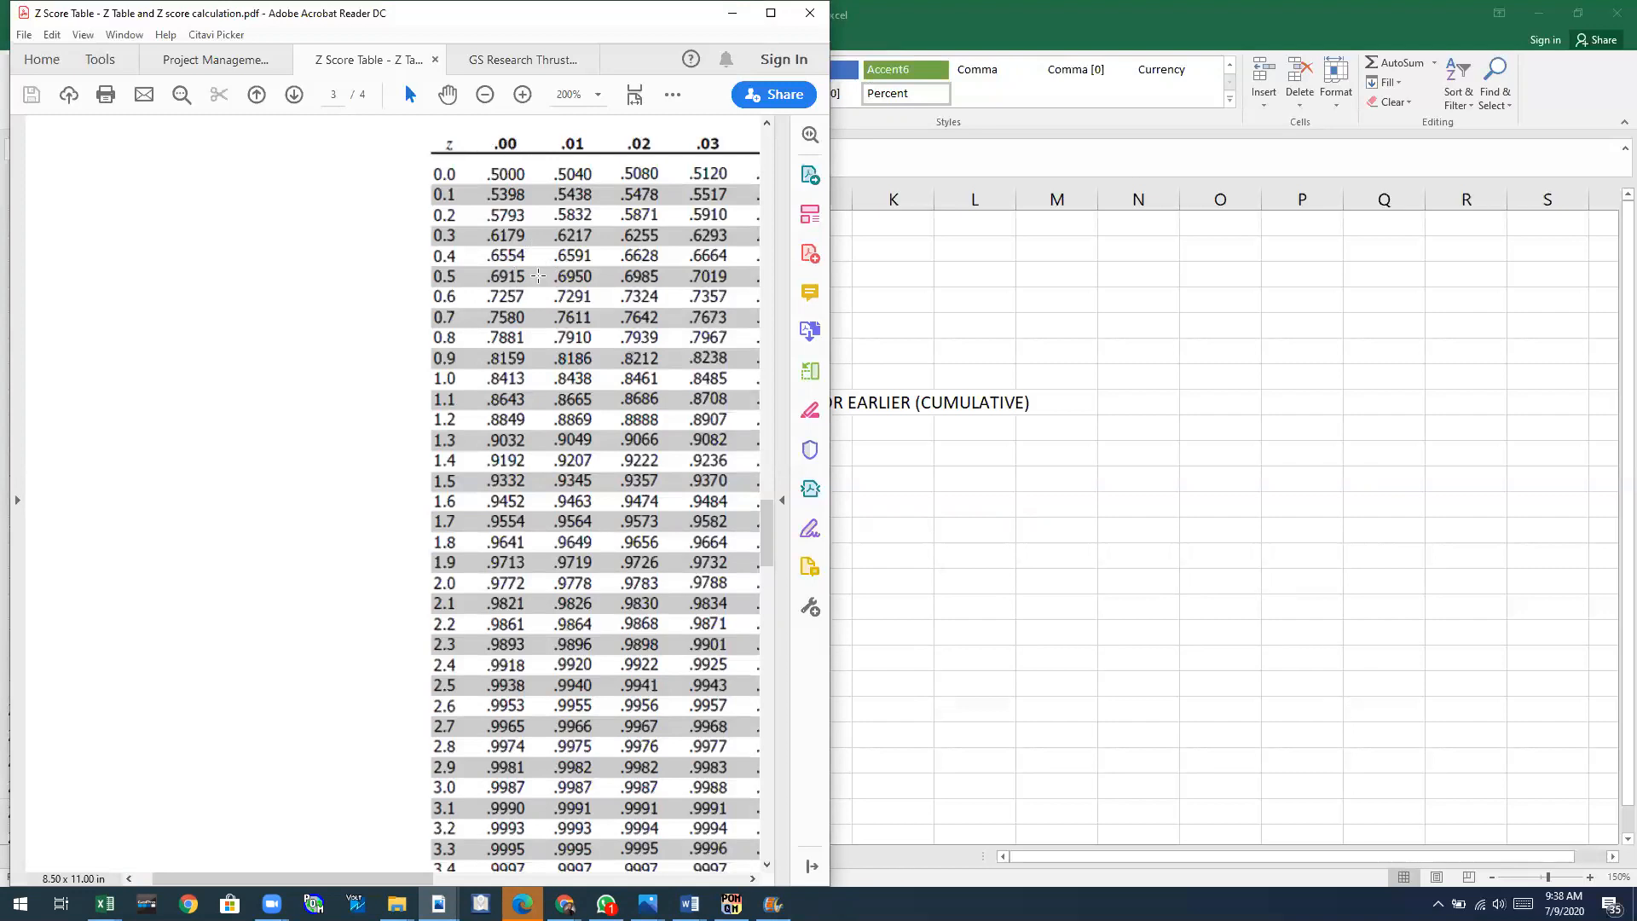
key(alt+Tab)
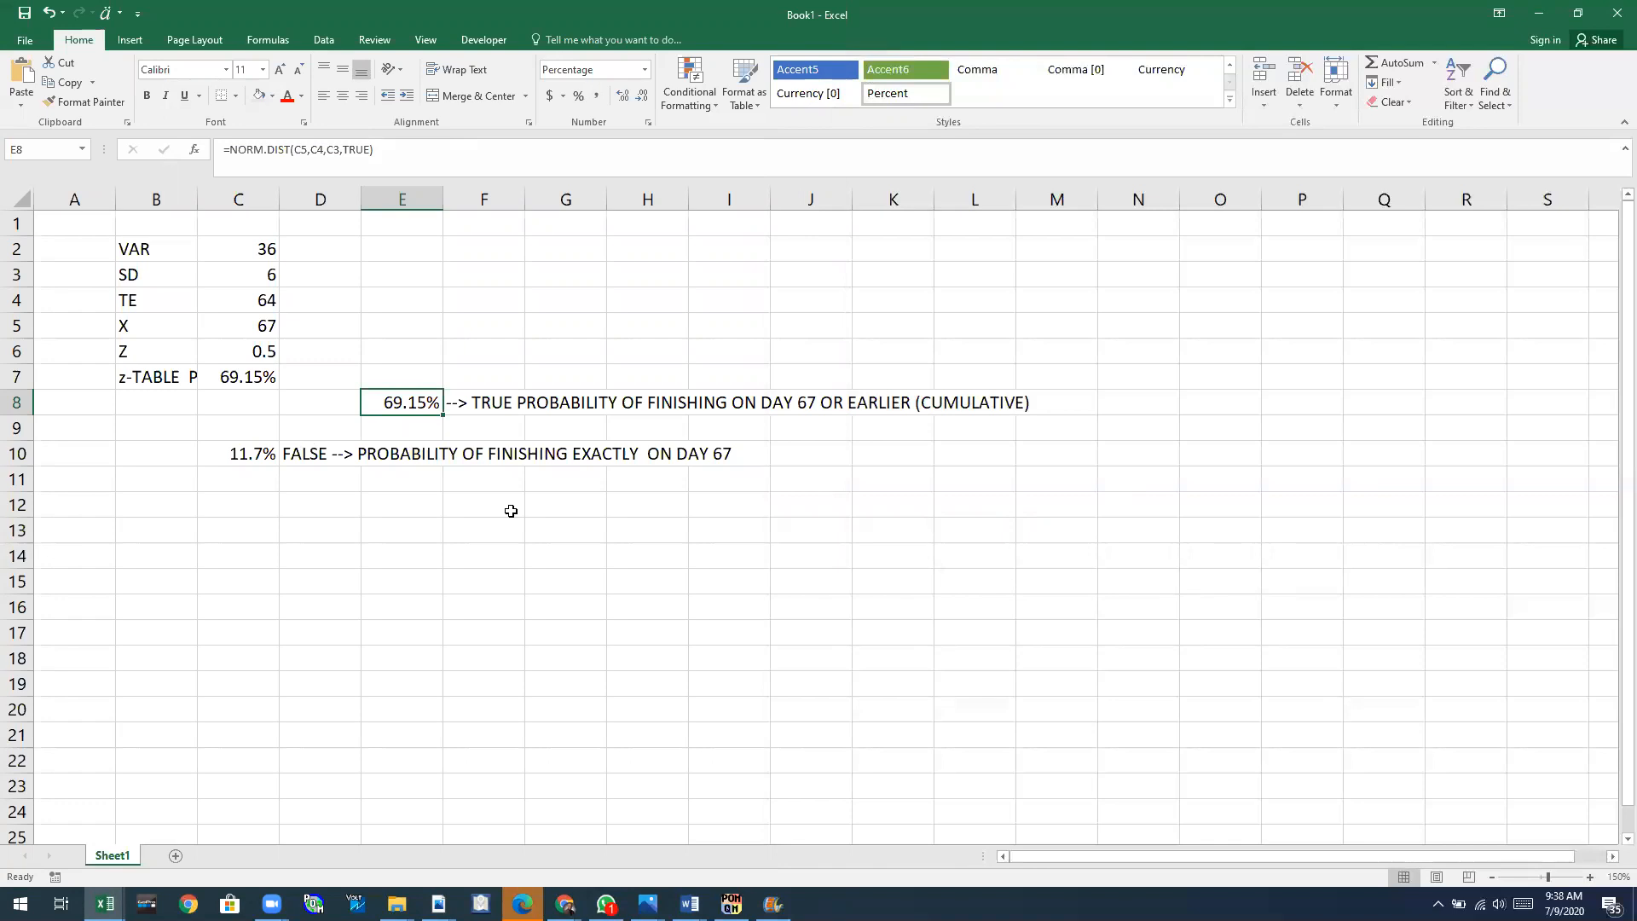
Delete the old formula in cell C10 and insert a new statistical NORM.DIST function there.
click(247, 459)
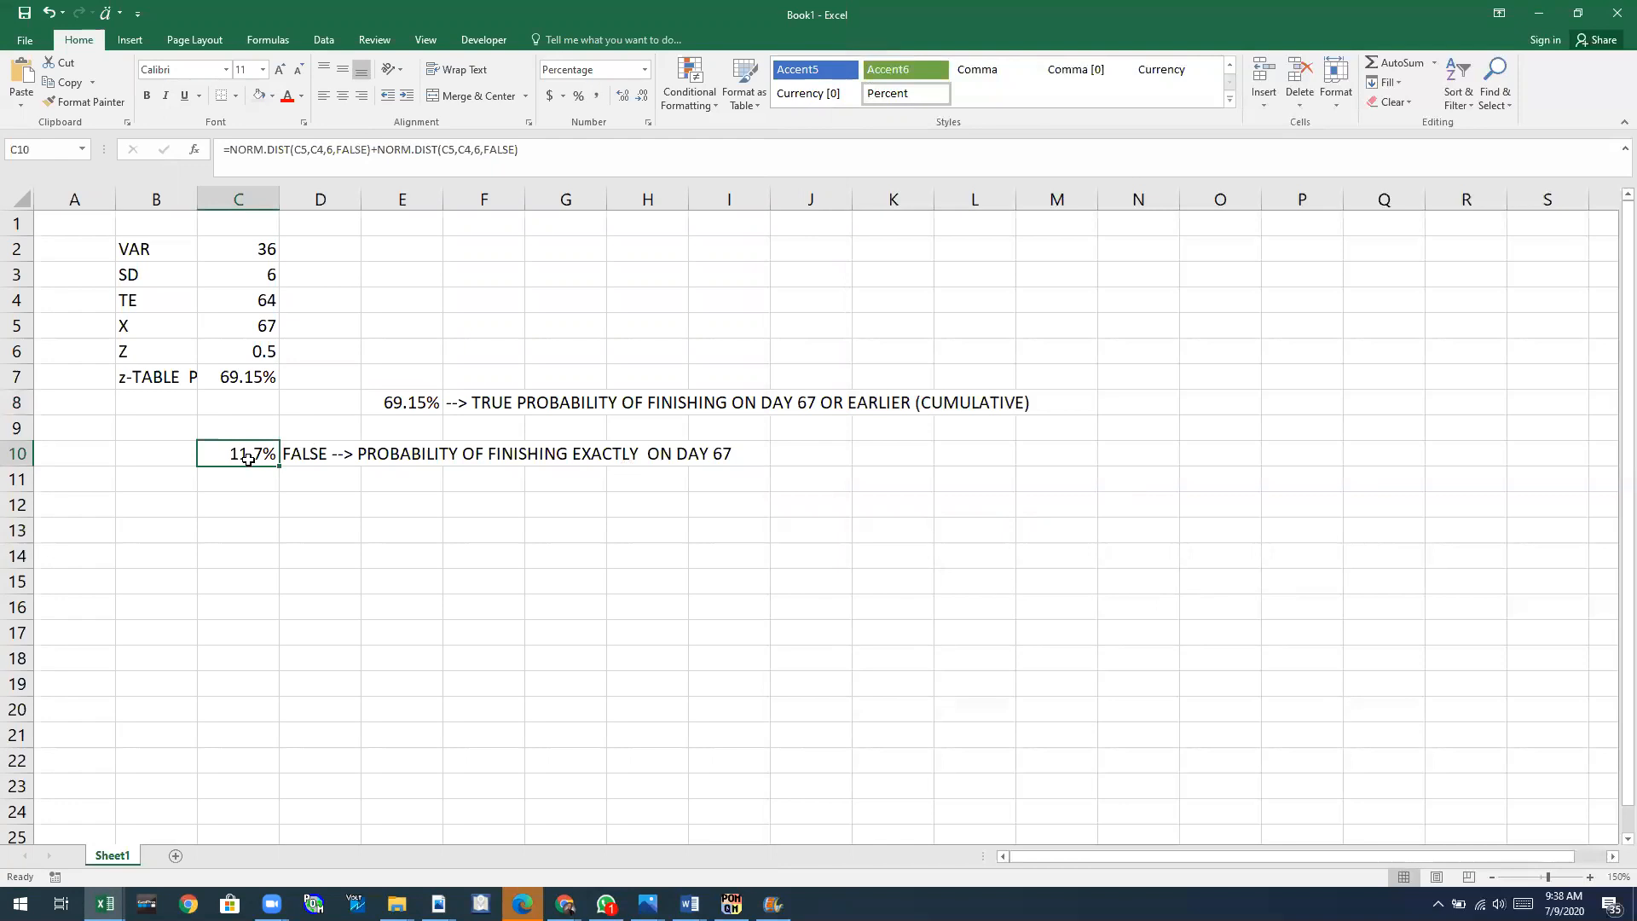
drag(535, 152, 116, 130)
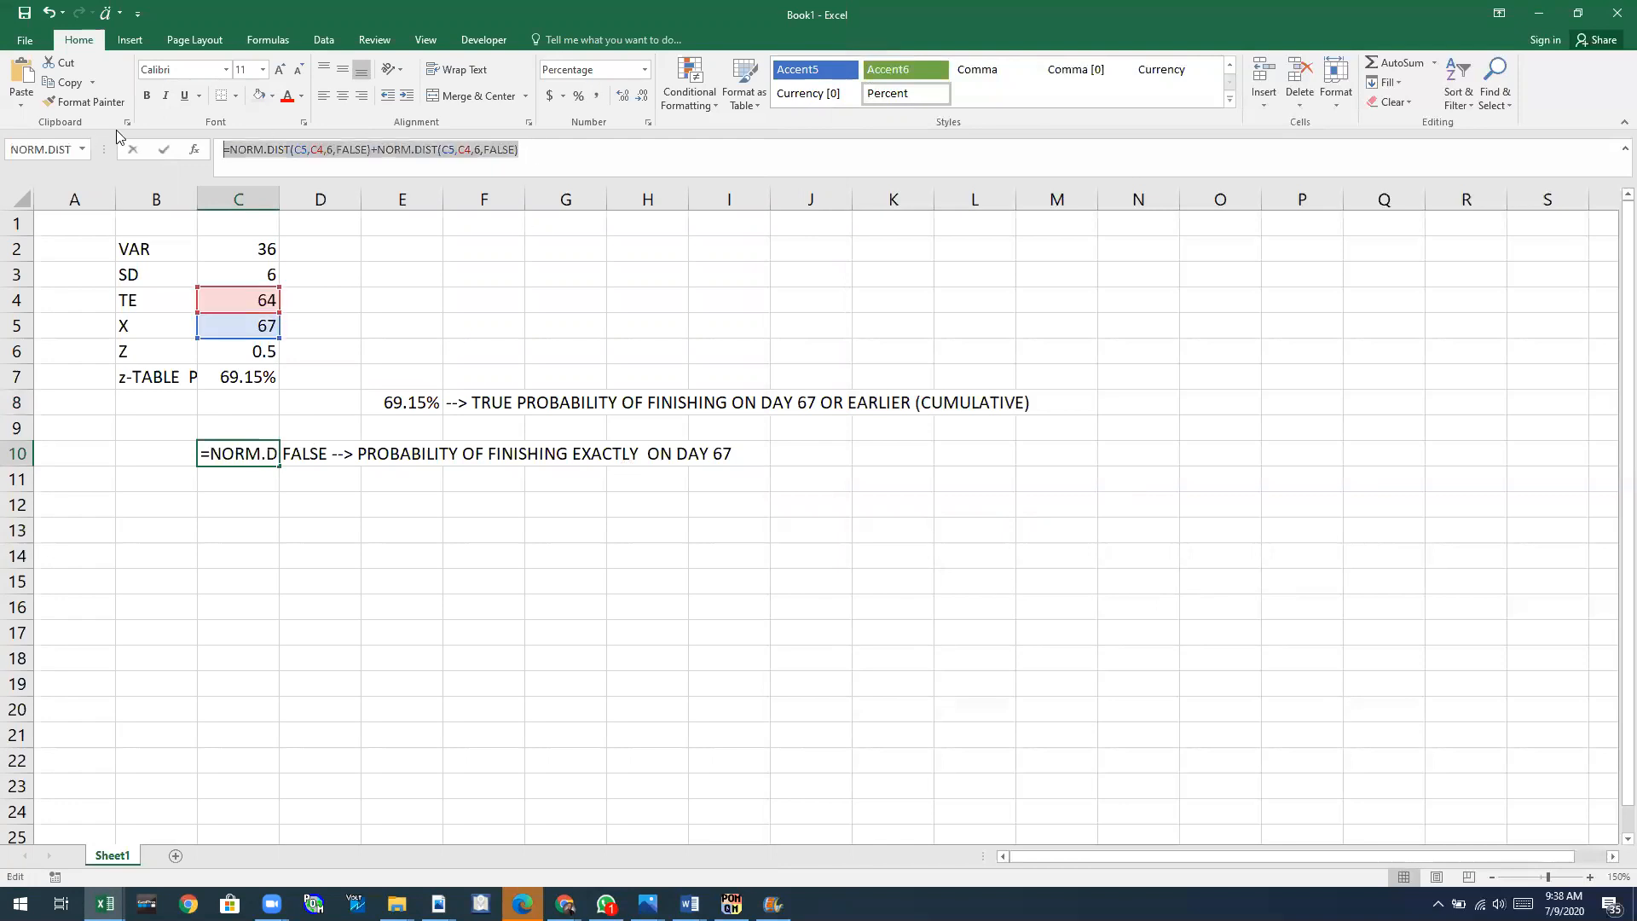
key(Delete)
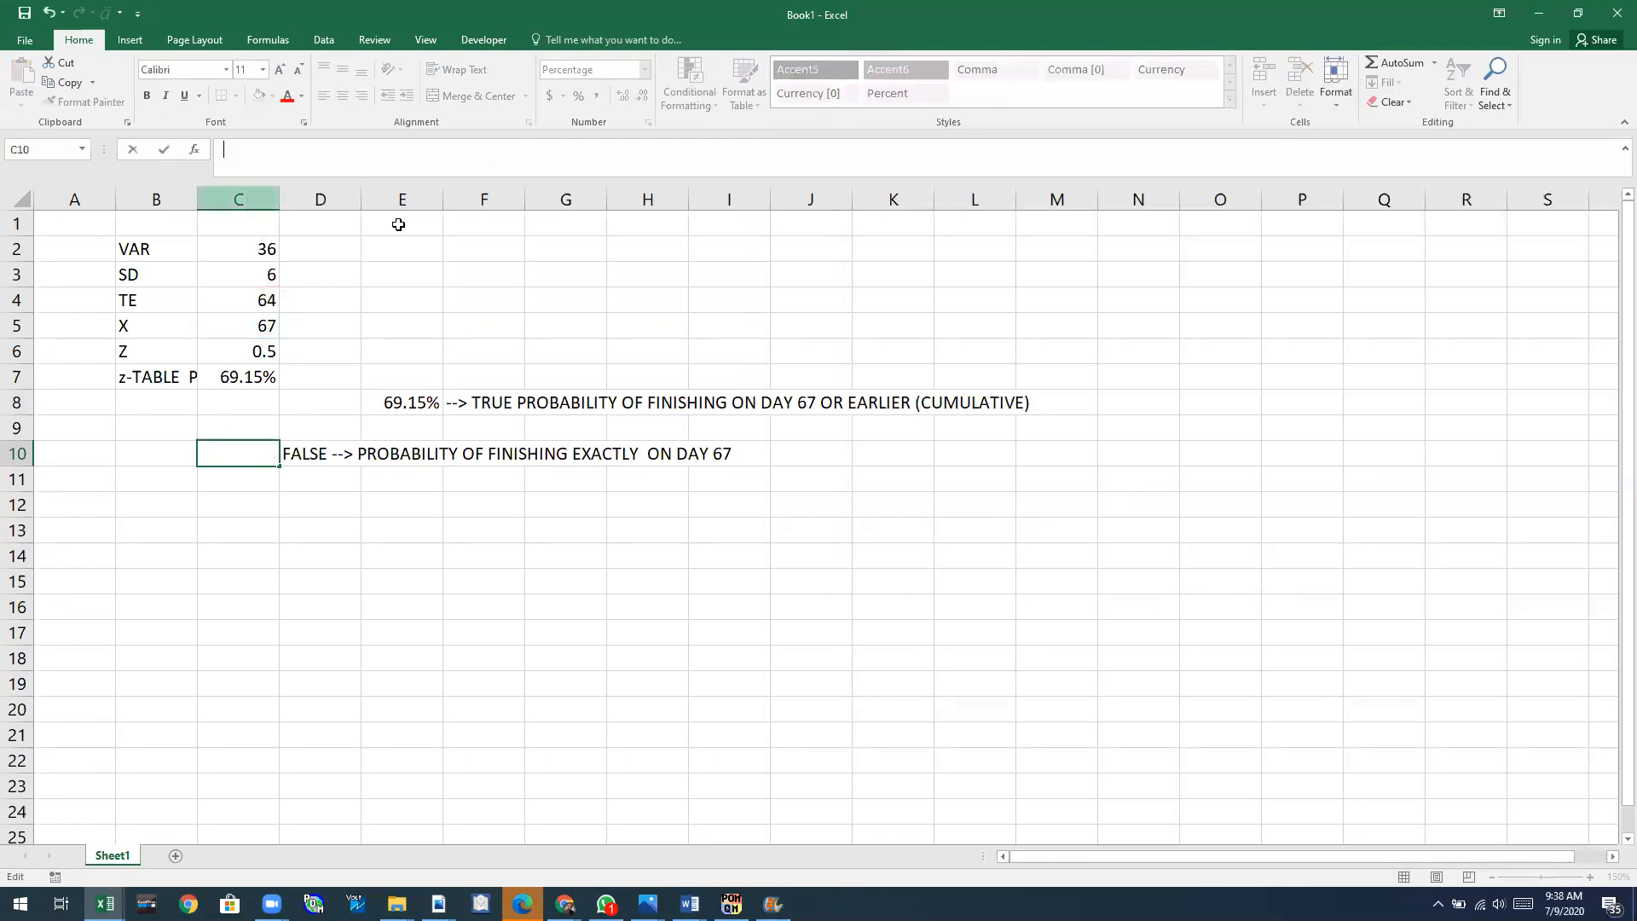
click(267, 47)
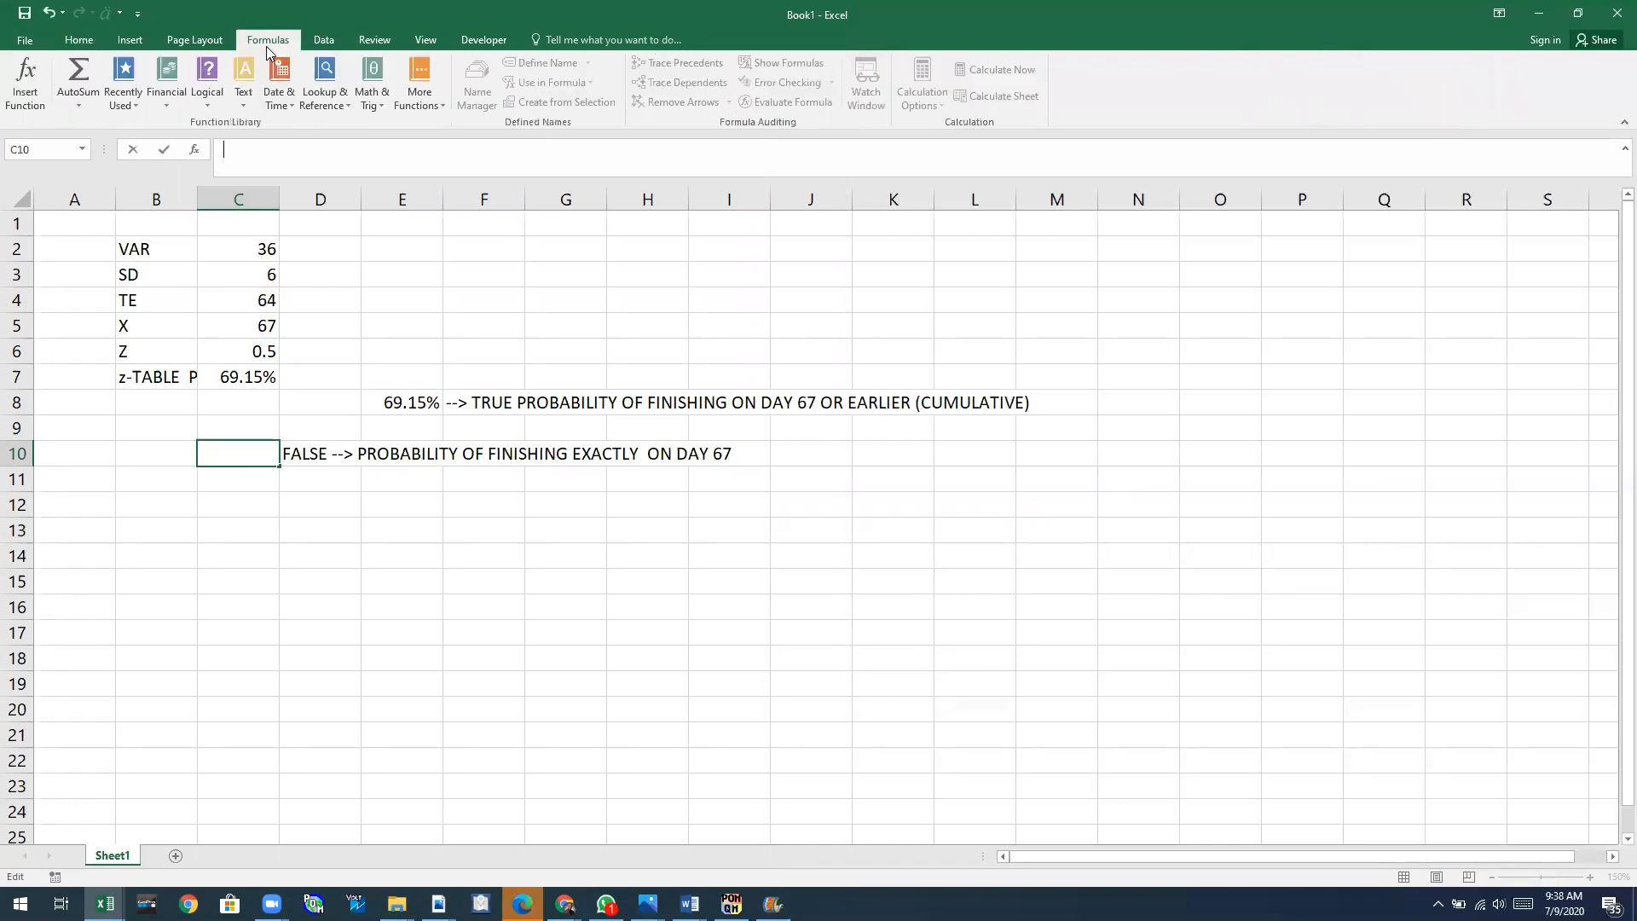
click(419, 94)
mouse_move(465, 124)
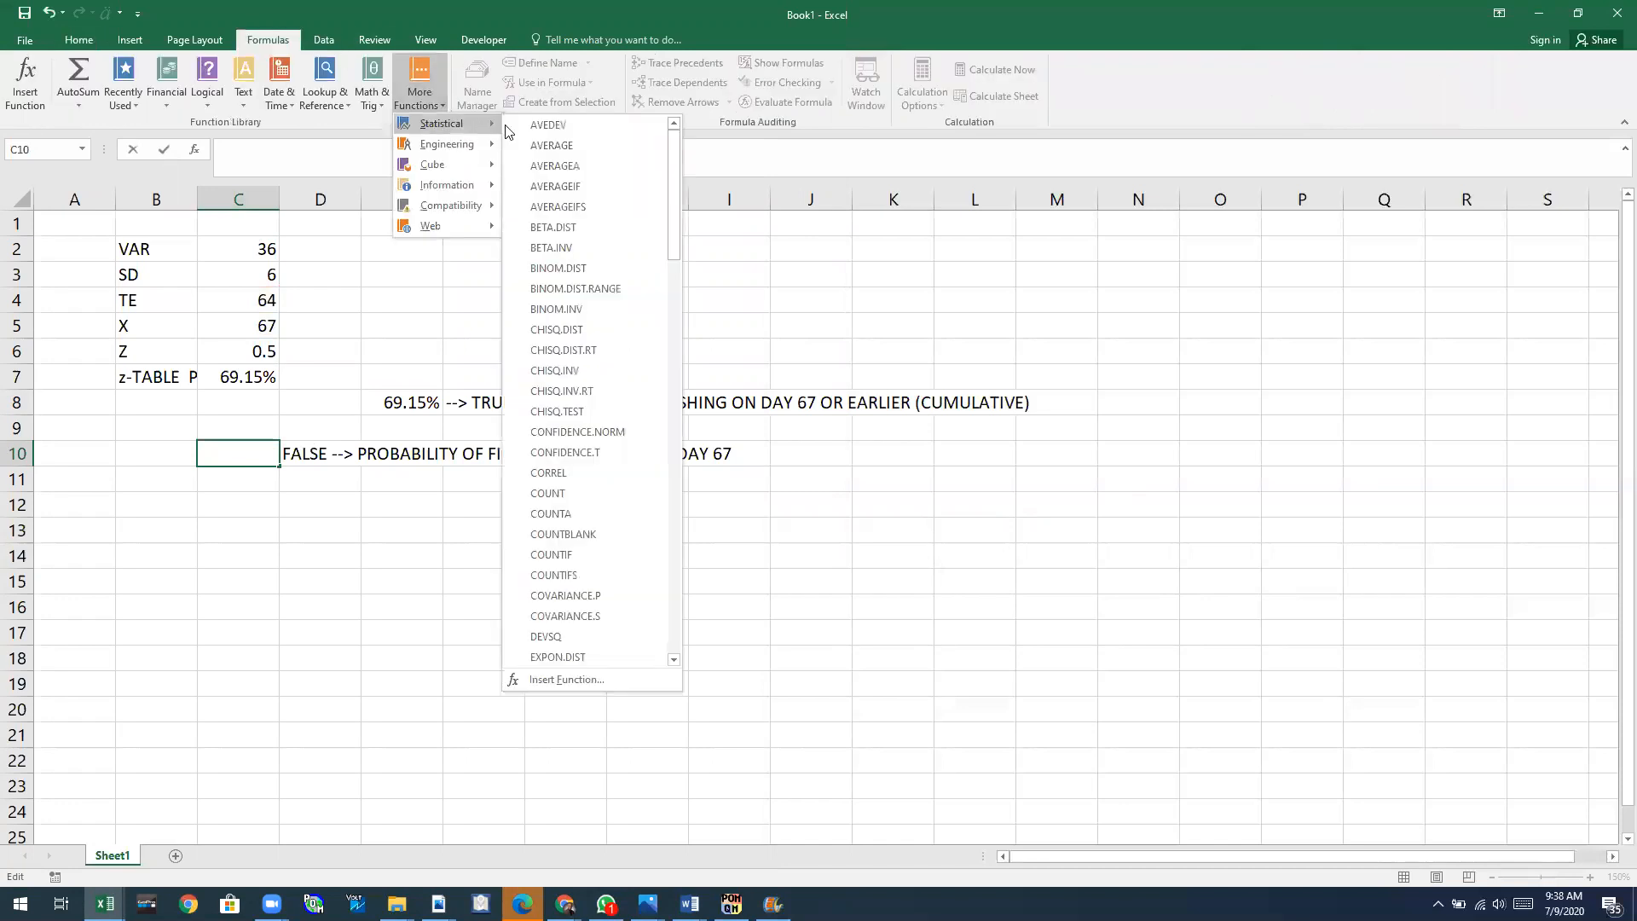
drag(672, 220, 691, 474)
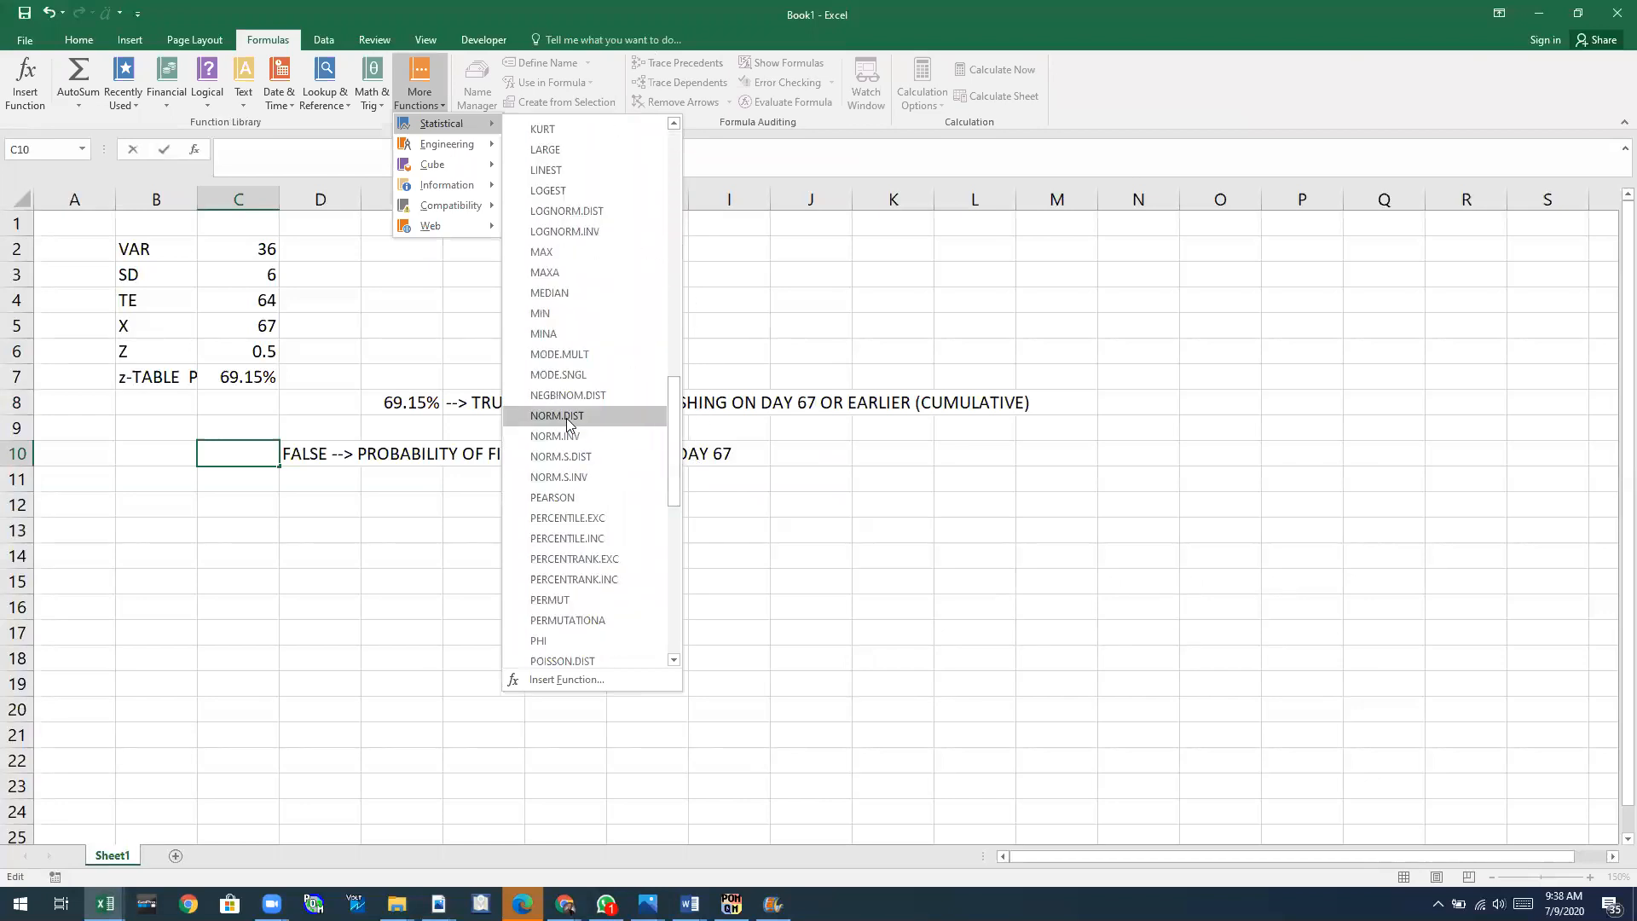
click(566, 418)
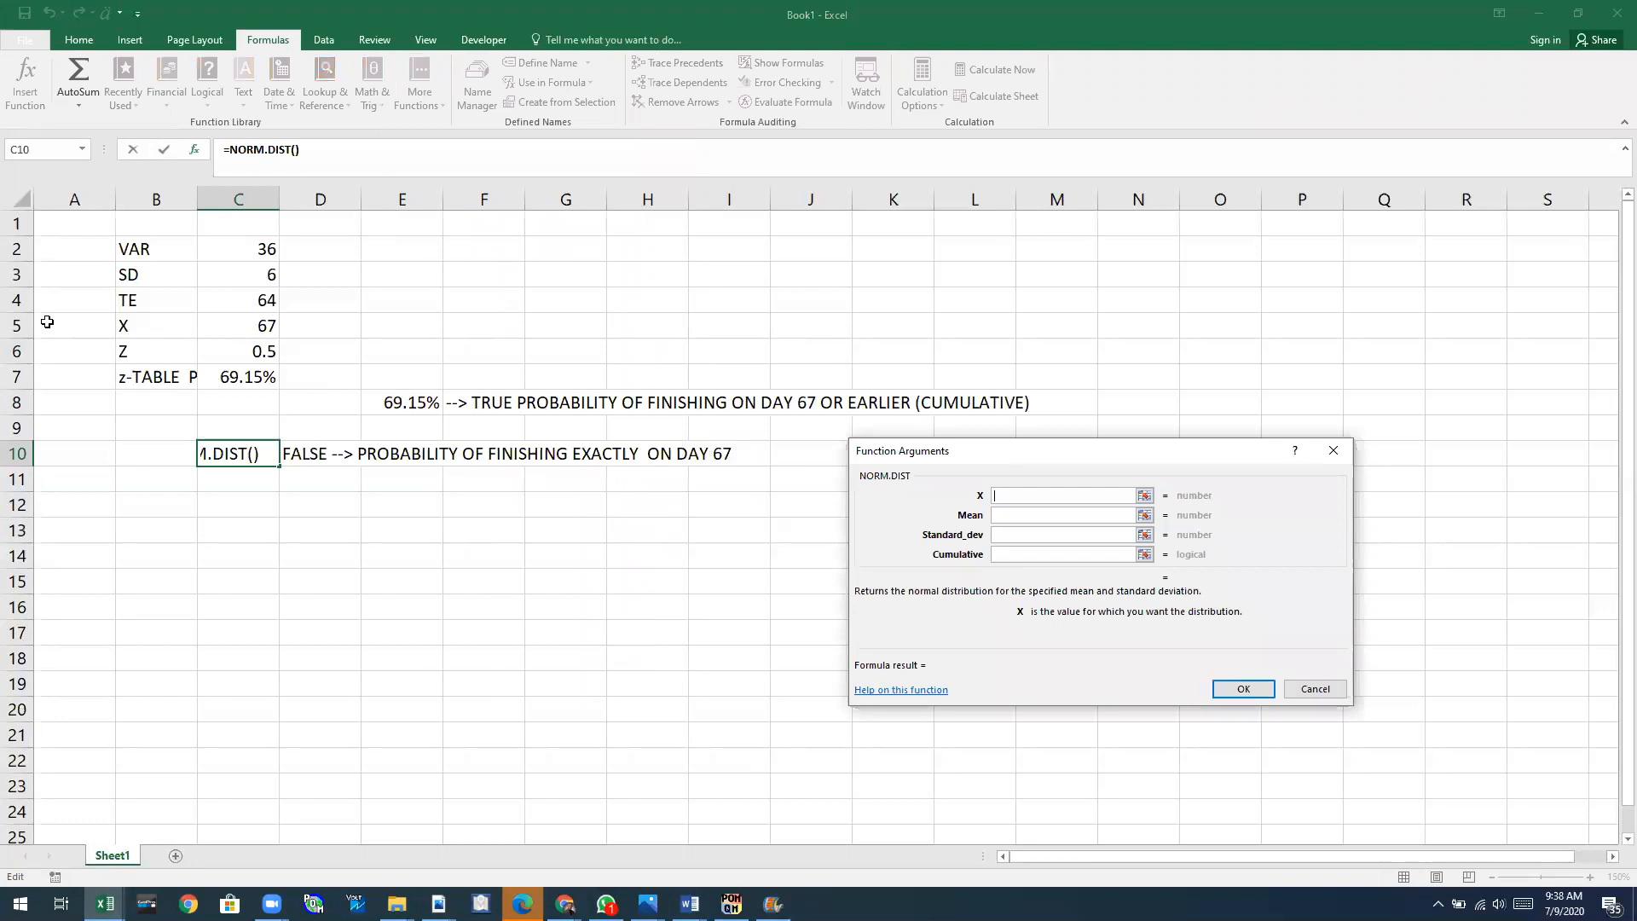
Complete C10's NORM.DIST with X C5, Mean C4, Standard_dev C3 and Cumulative FALSE, and show the percentage with two decimals.
click(263, 325)
click(1014, 515)
click(242, 304)
click(1044, 534)
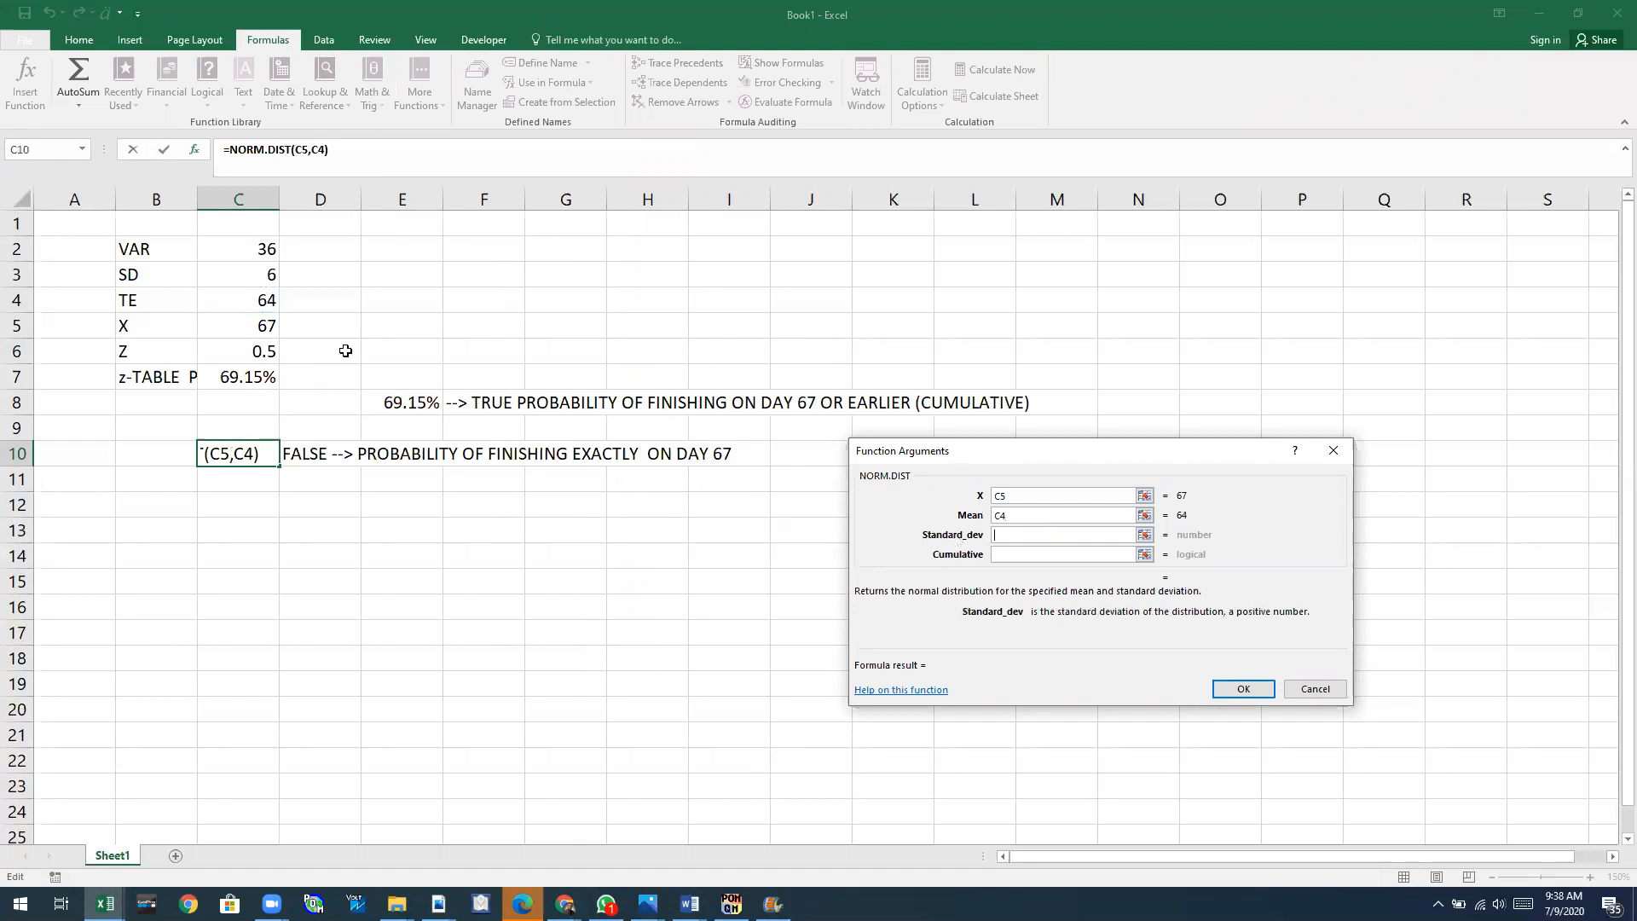
click(256, 280)
click(1061, 555)
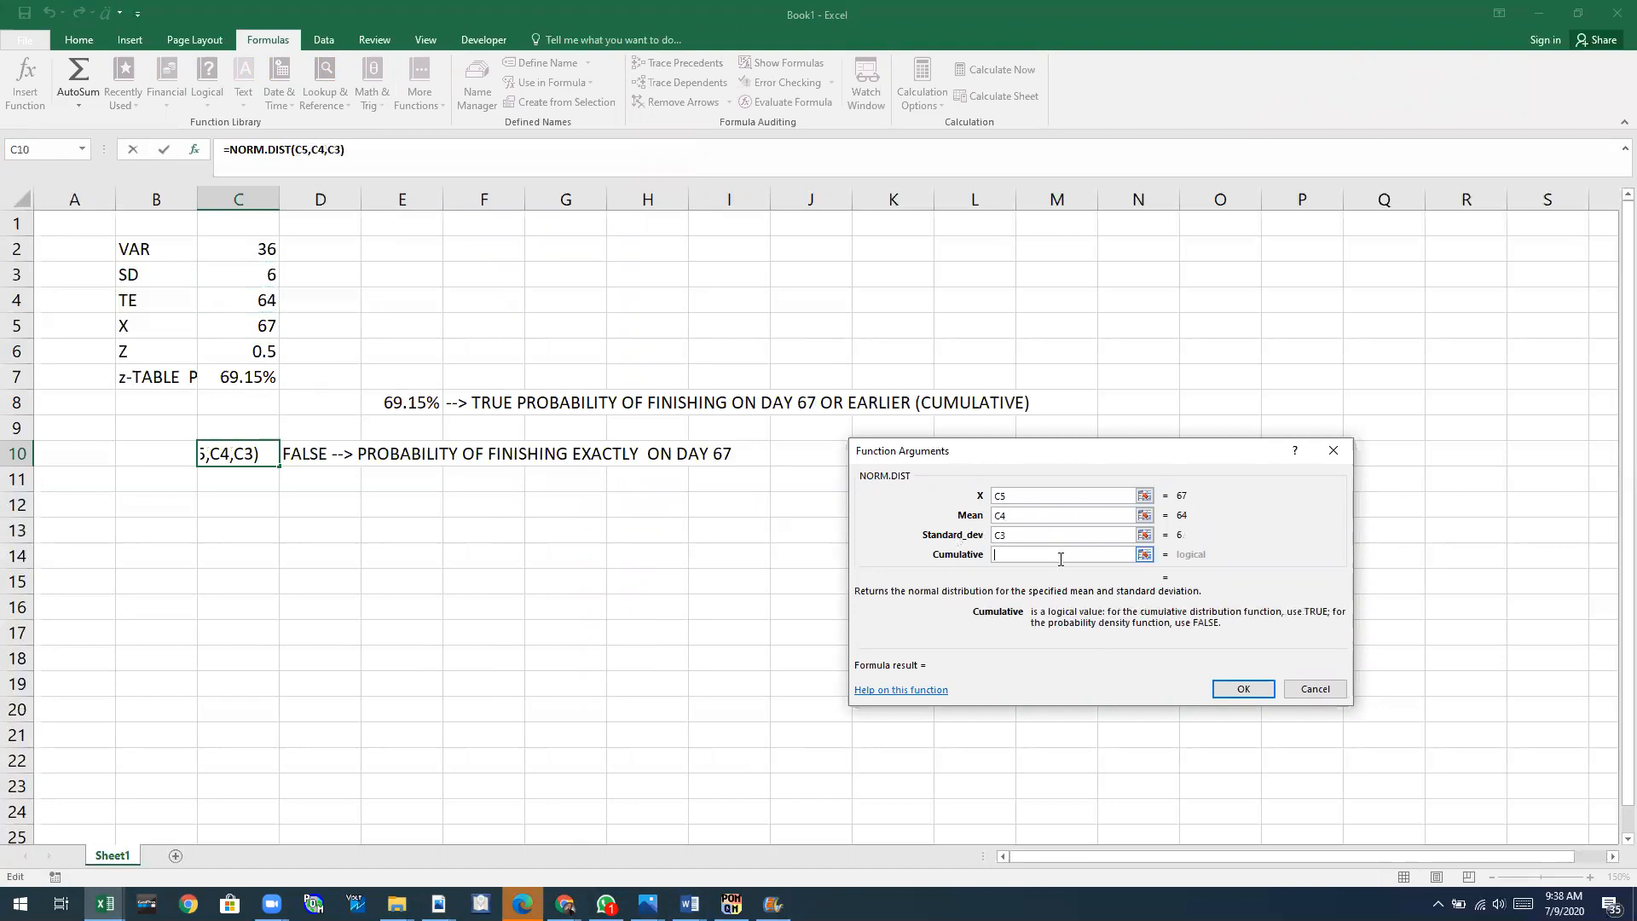
text(FALSE)
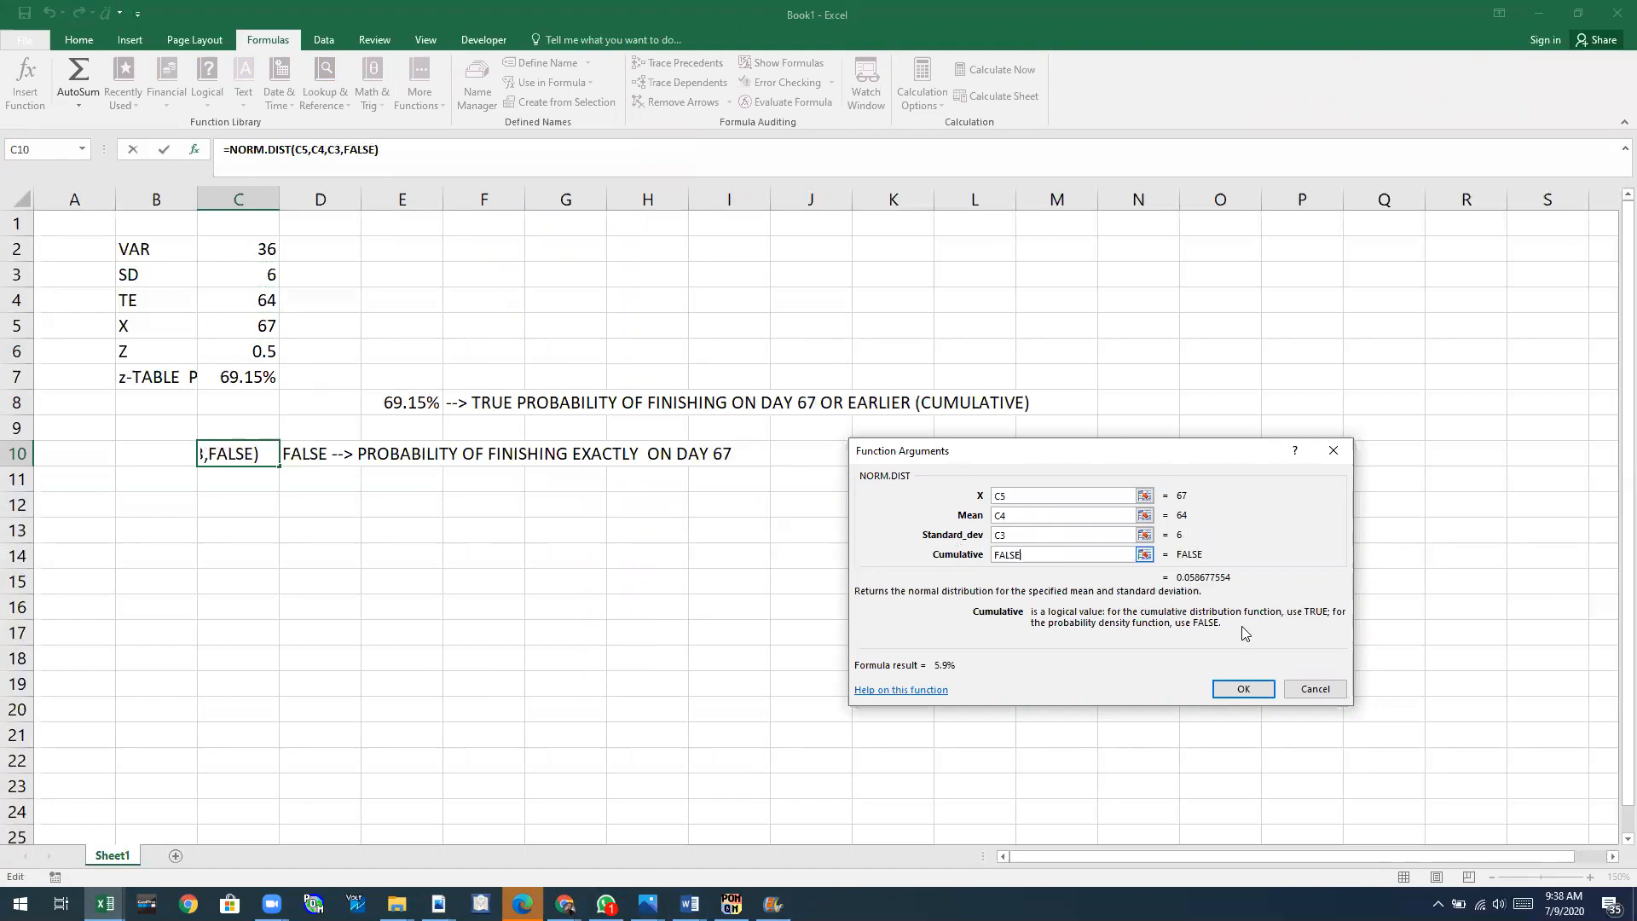
click(1244, 689)
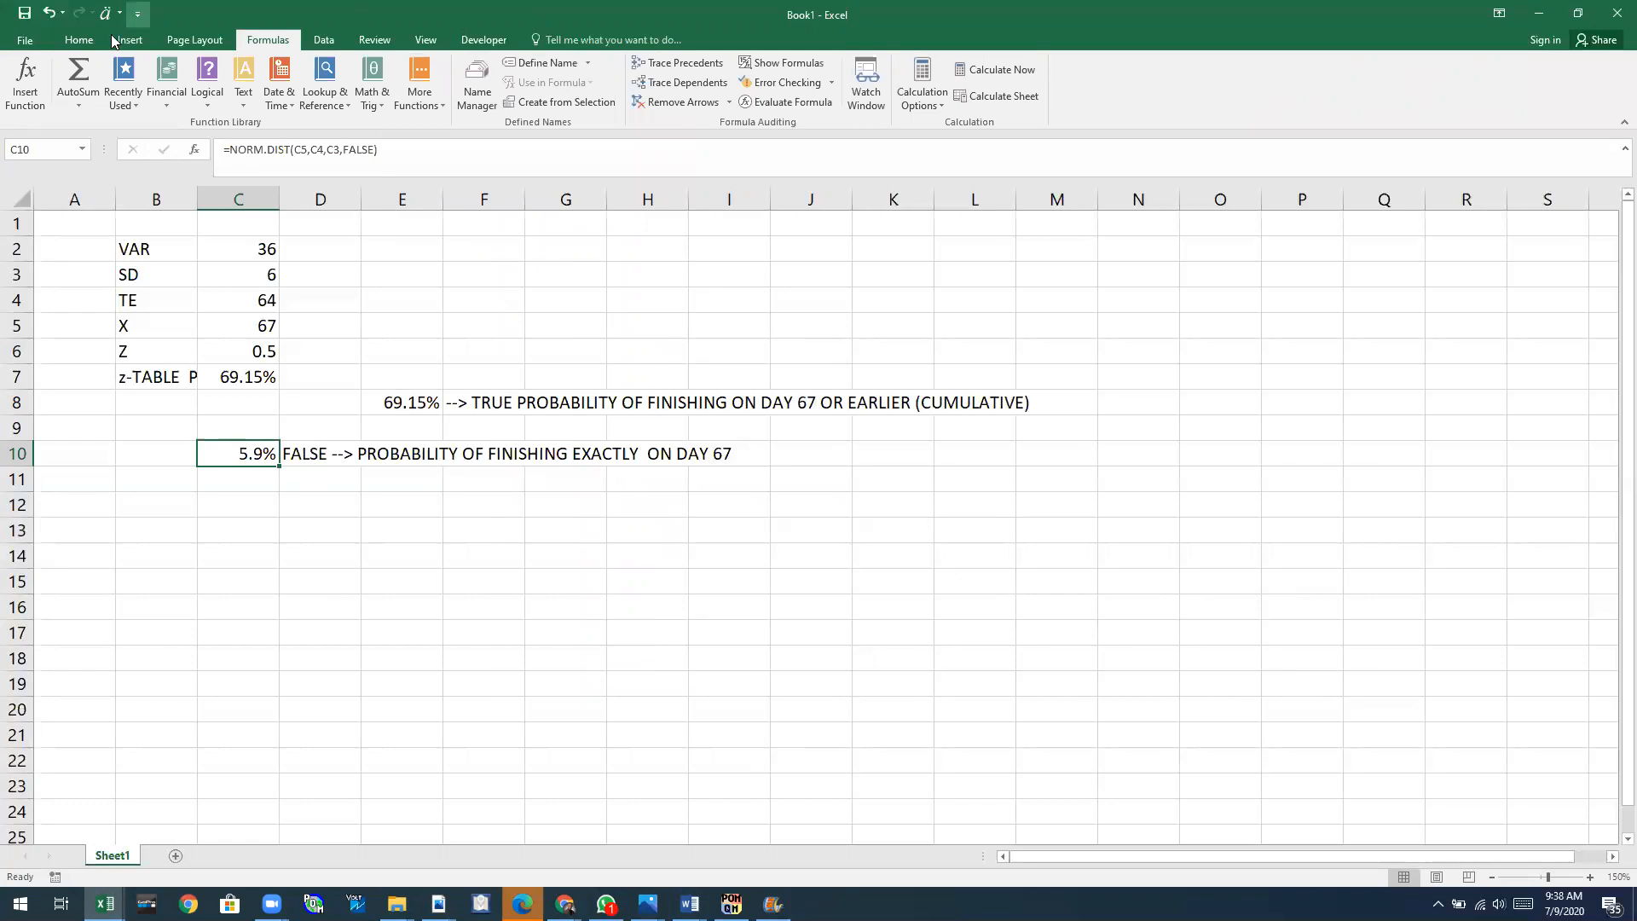
click(78, 40)
click(623, 96)
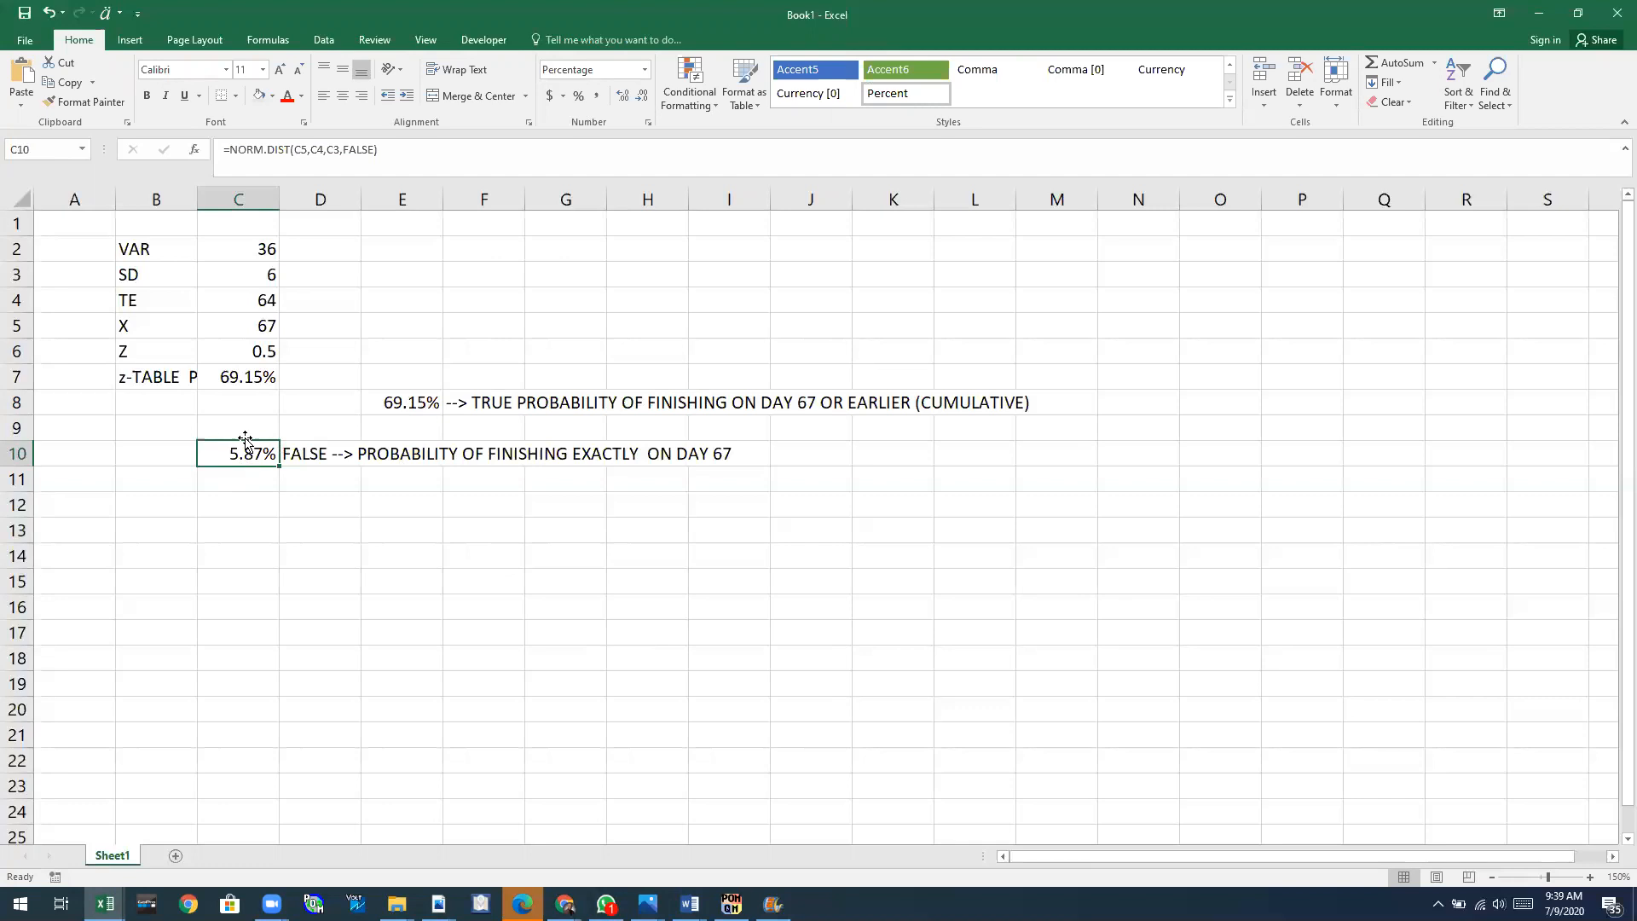
Set the X value in C5 to 60 and check the exact-day probability in C10.
click(237, 326)
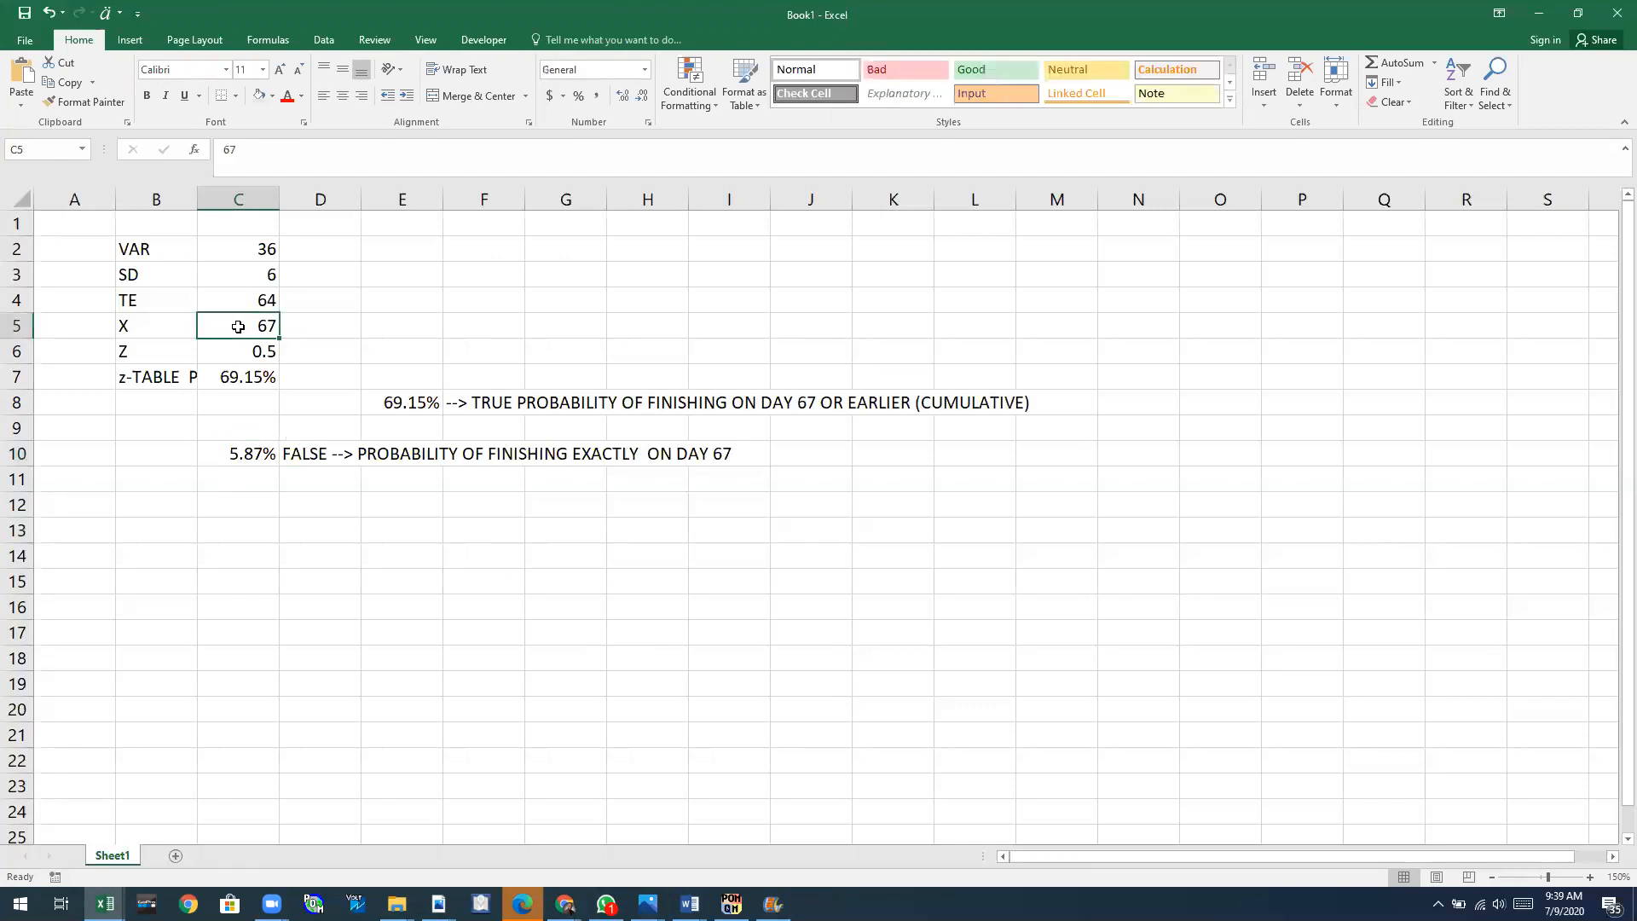
text(60)
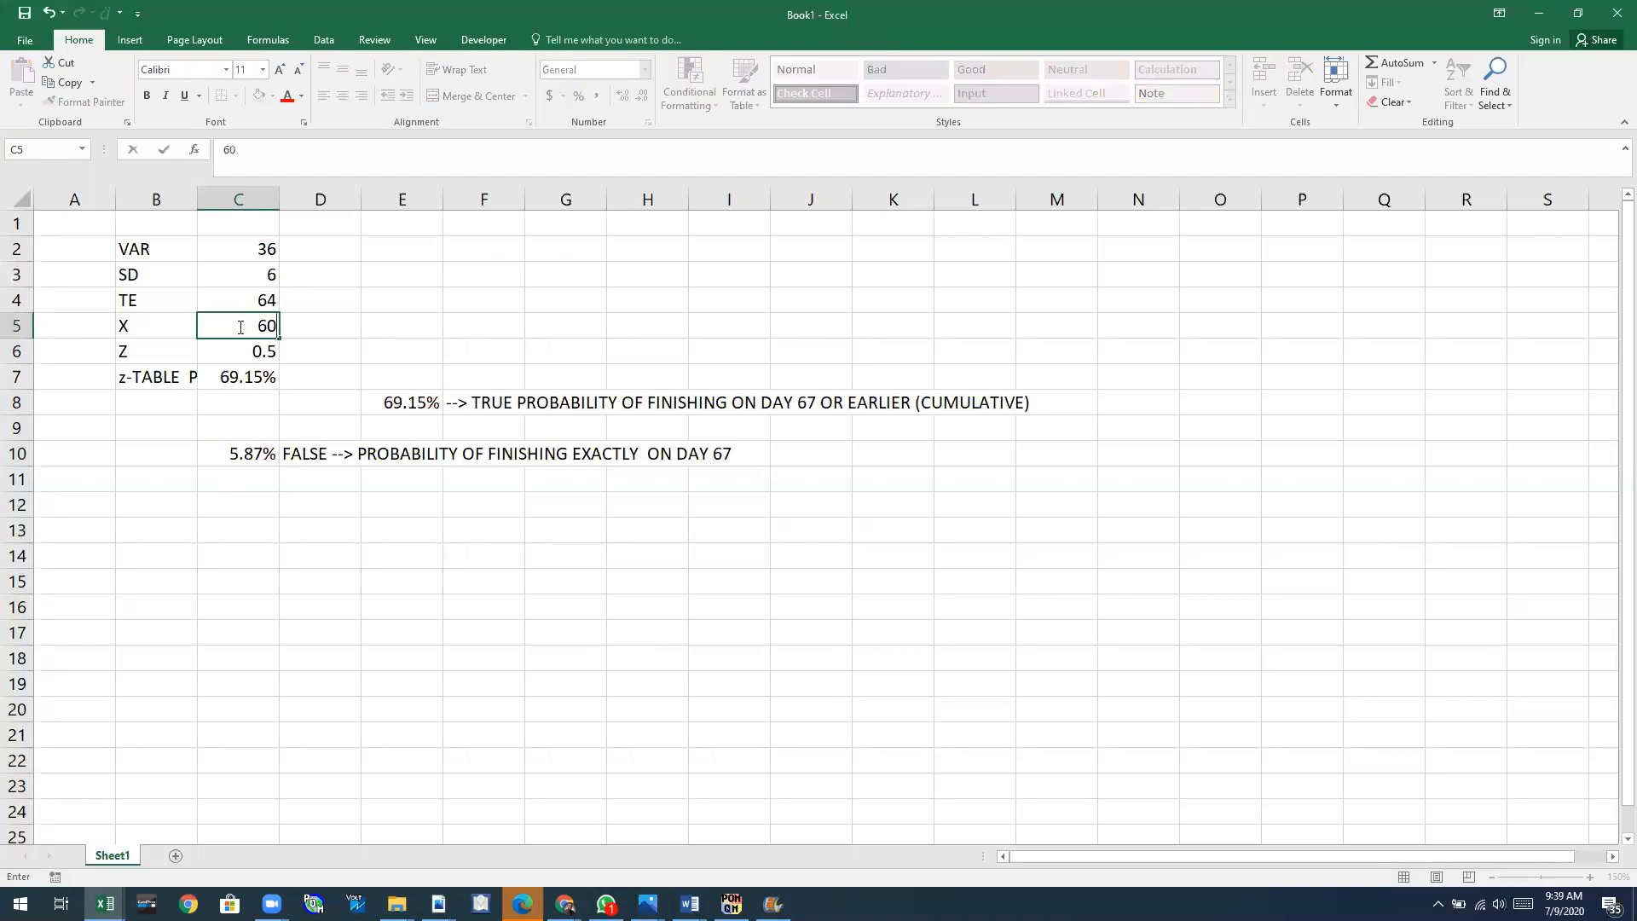
key(Return)
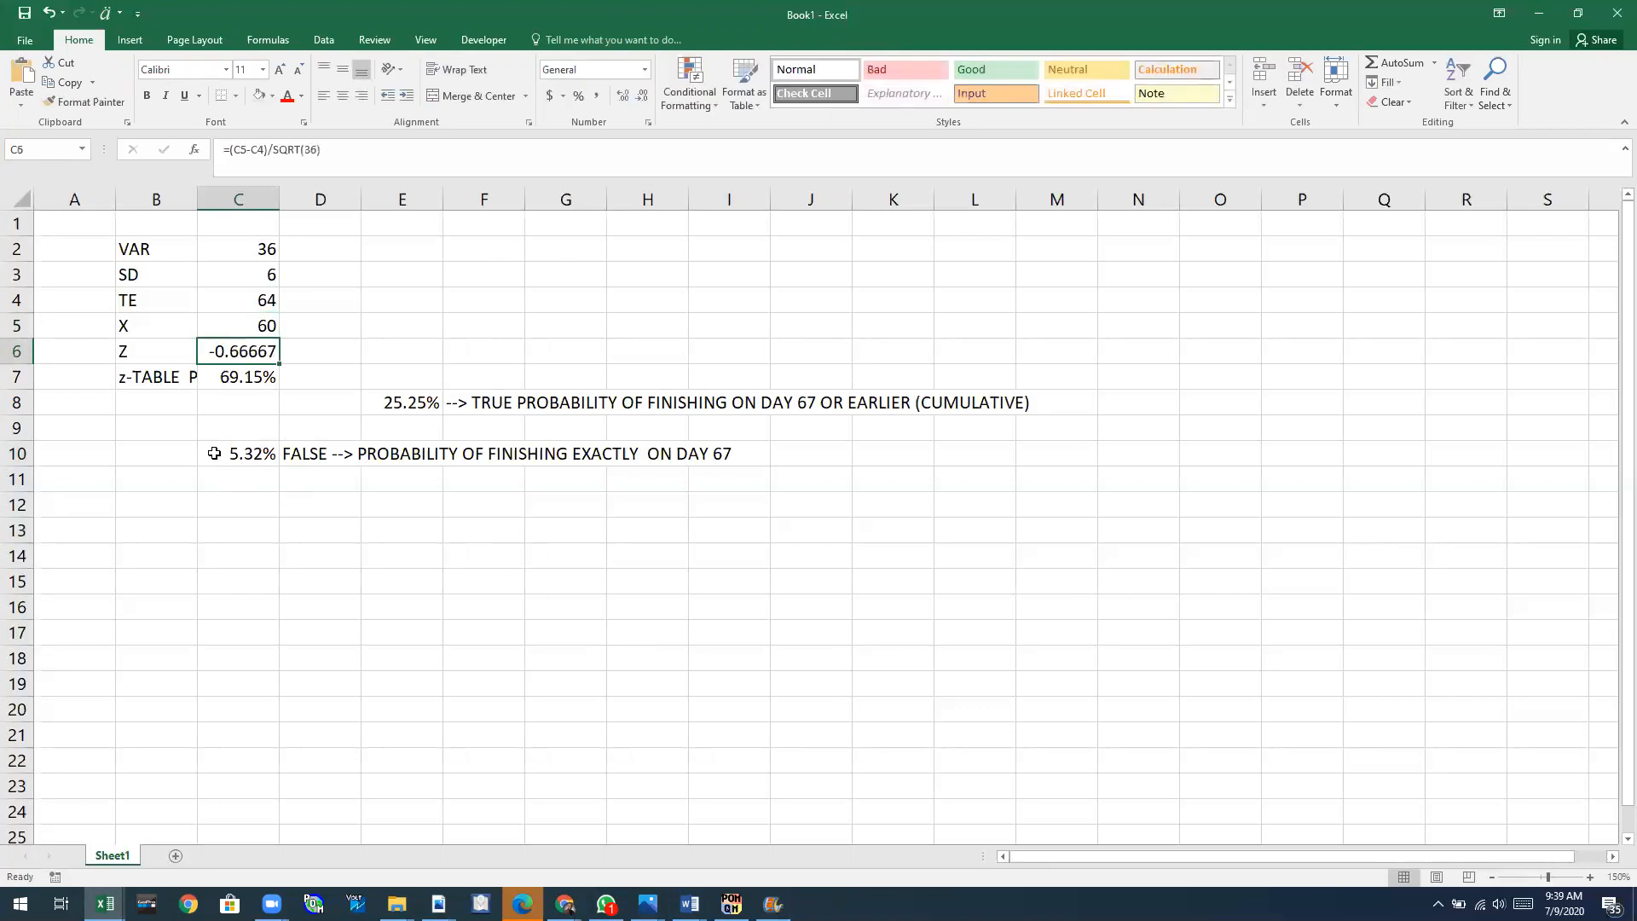
click(233, 329)
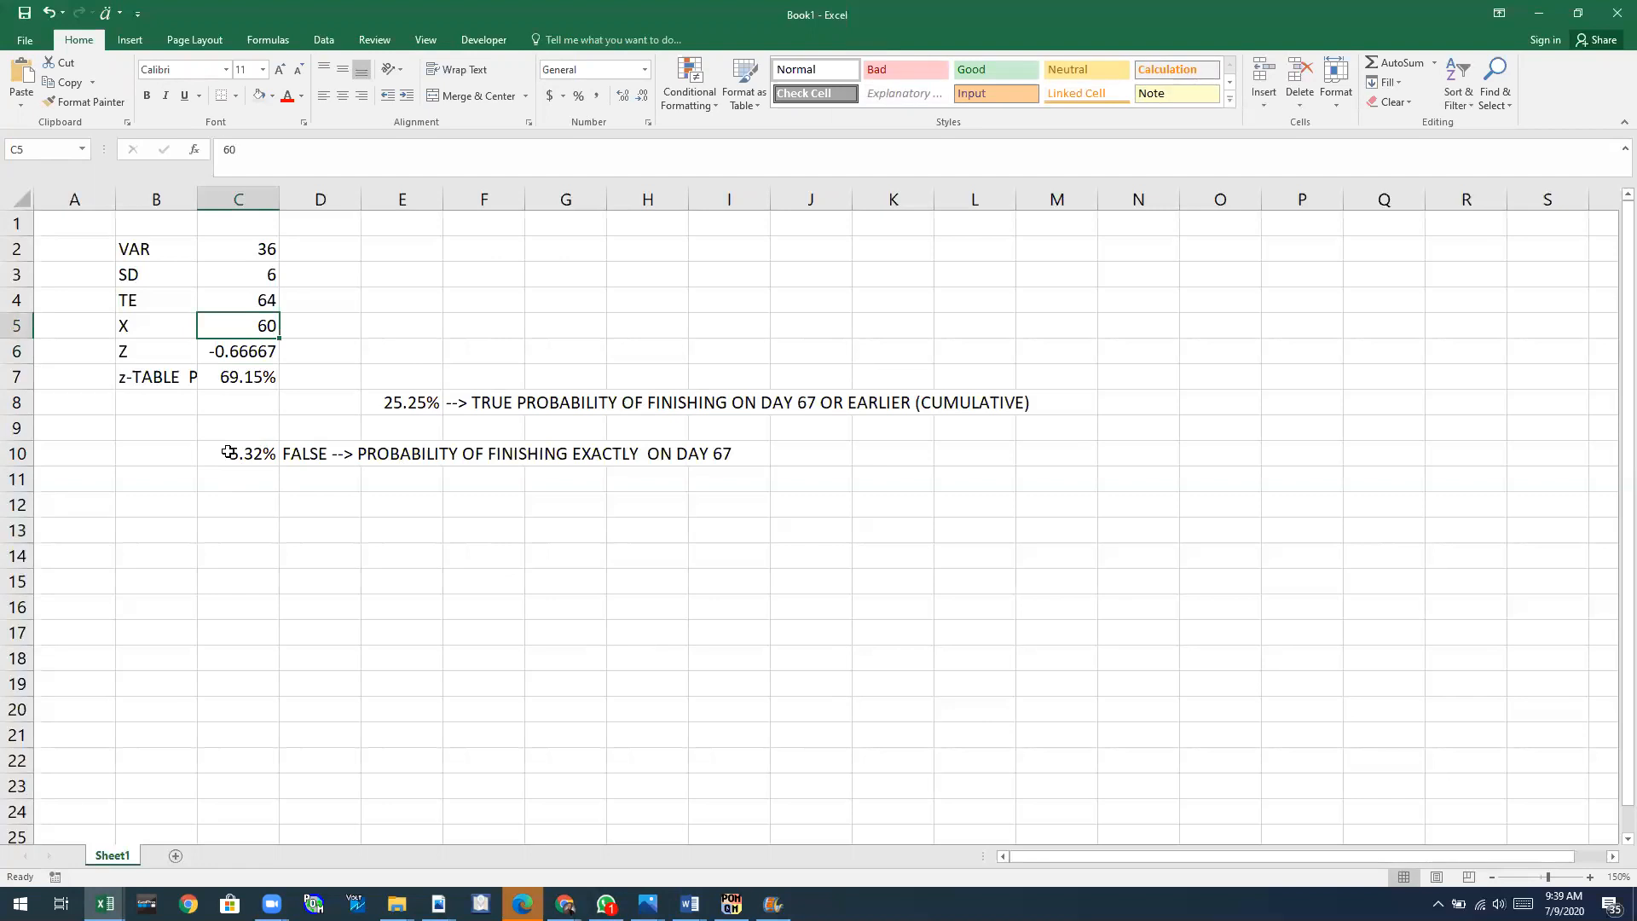
click(228, 452)
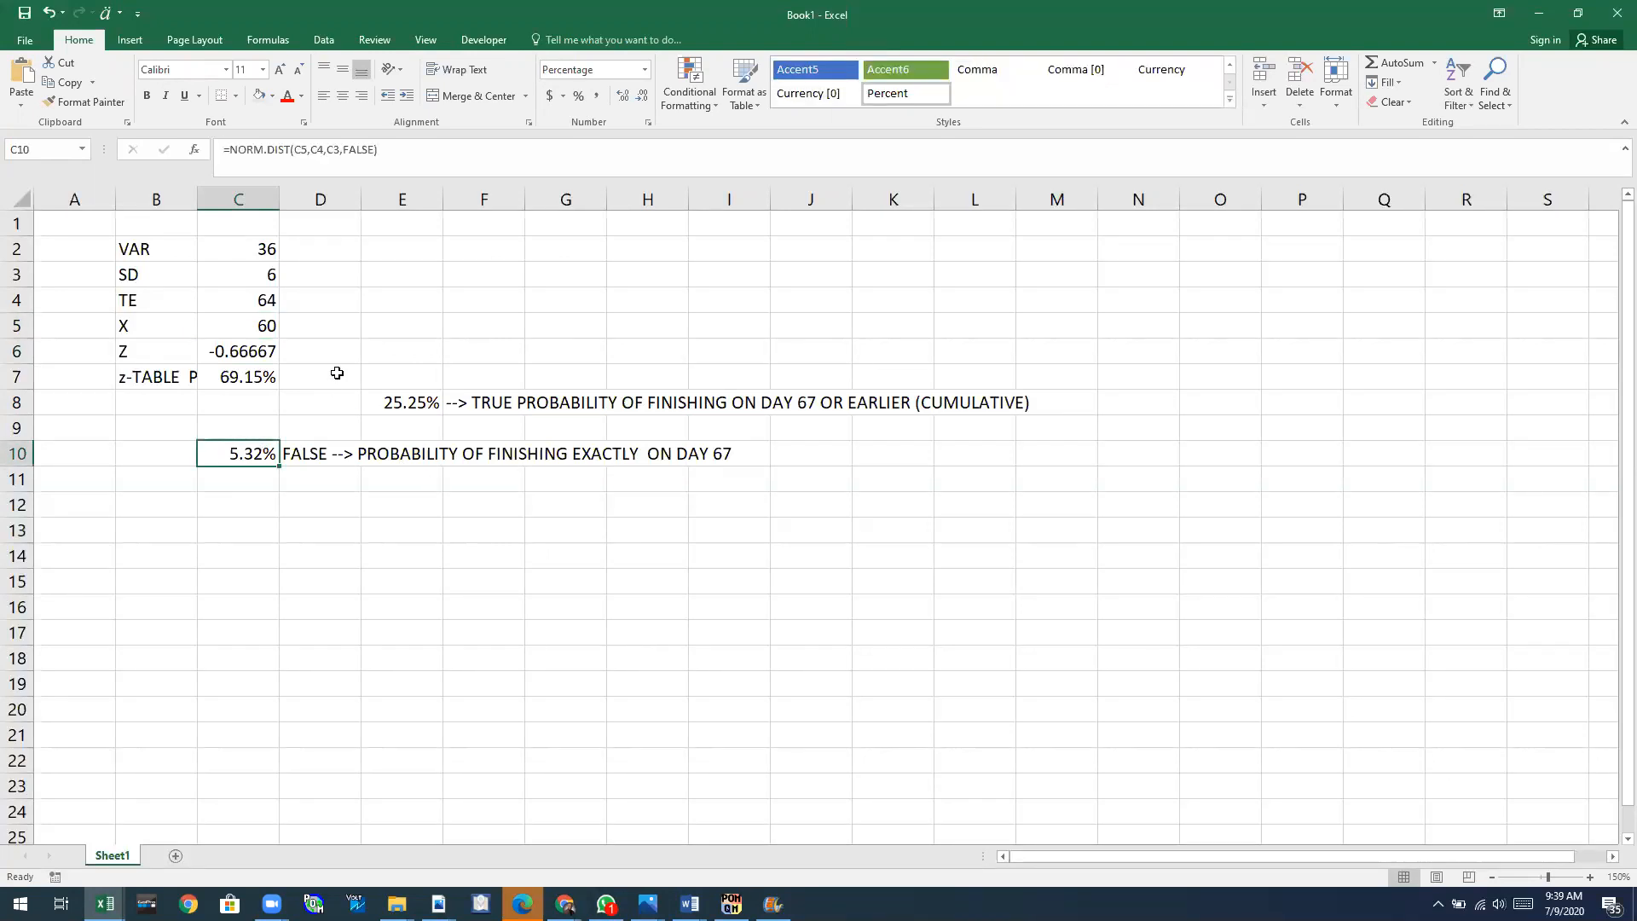
Set the X value in C5 to 64 and check the cumulative probability in E8.
click(243, 330)
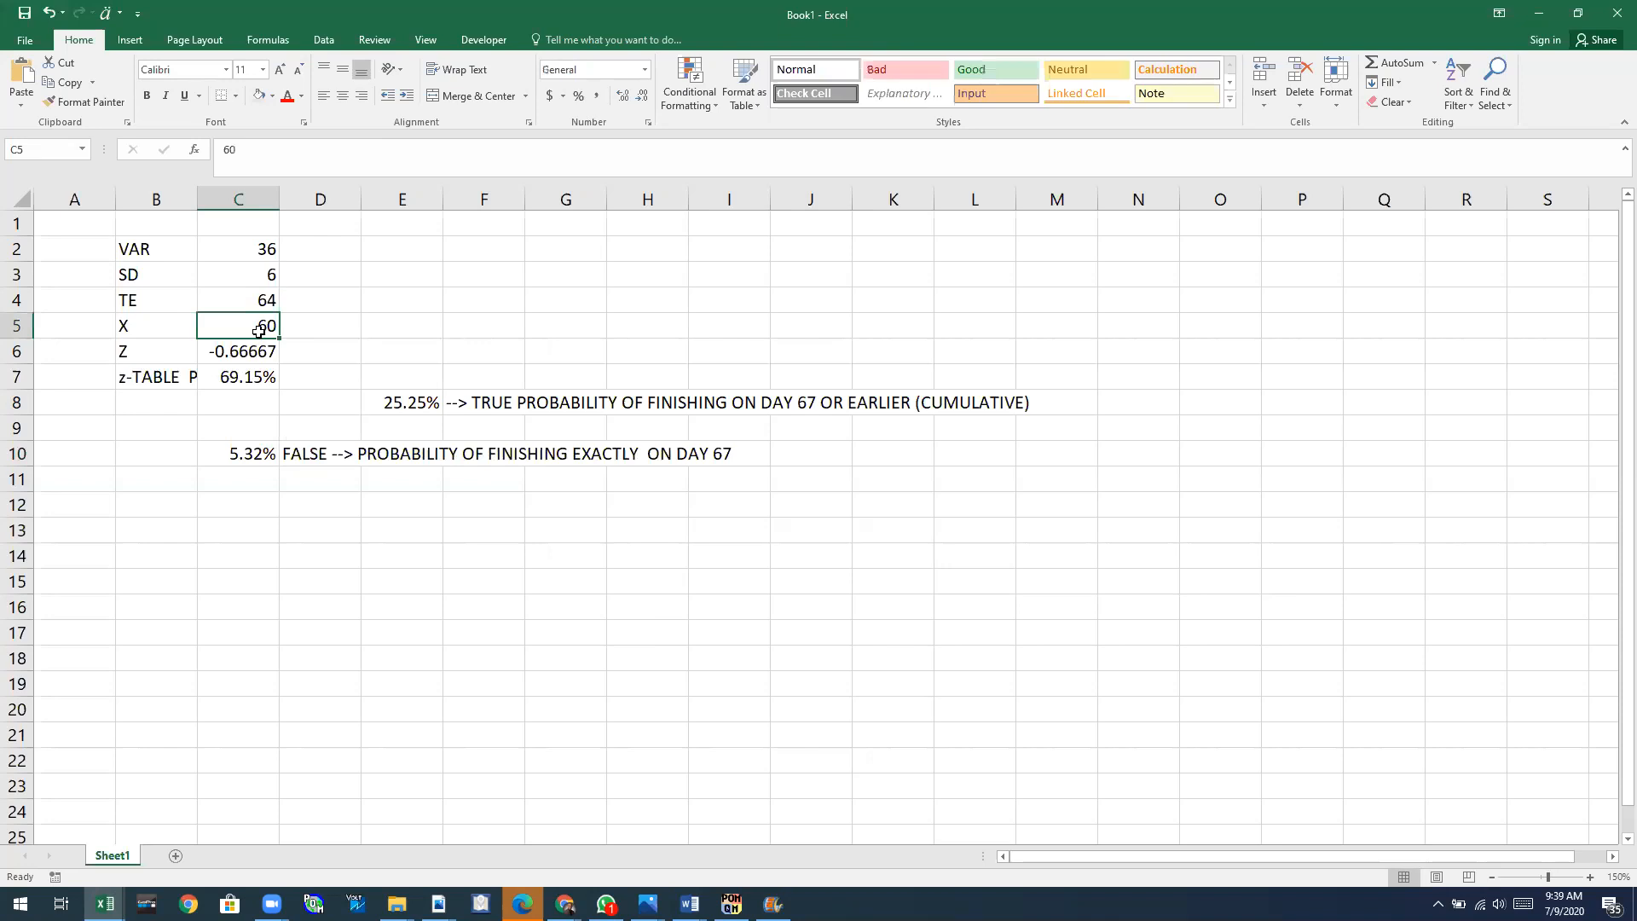
text(64)
key(Return)
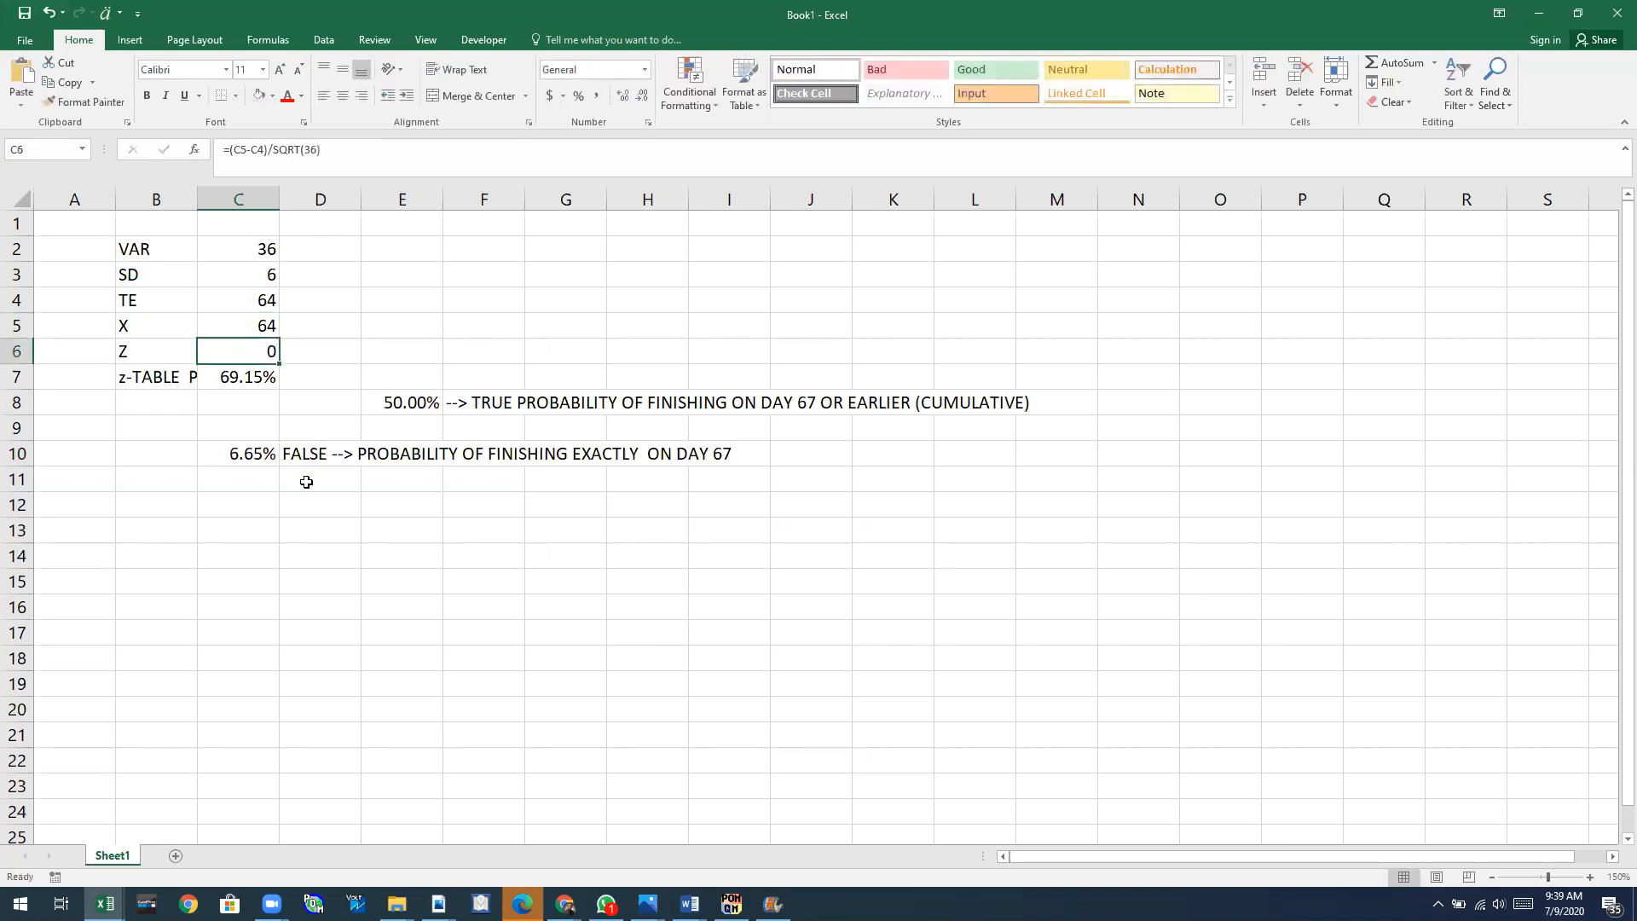
click(412, 401)
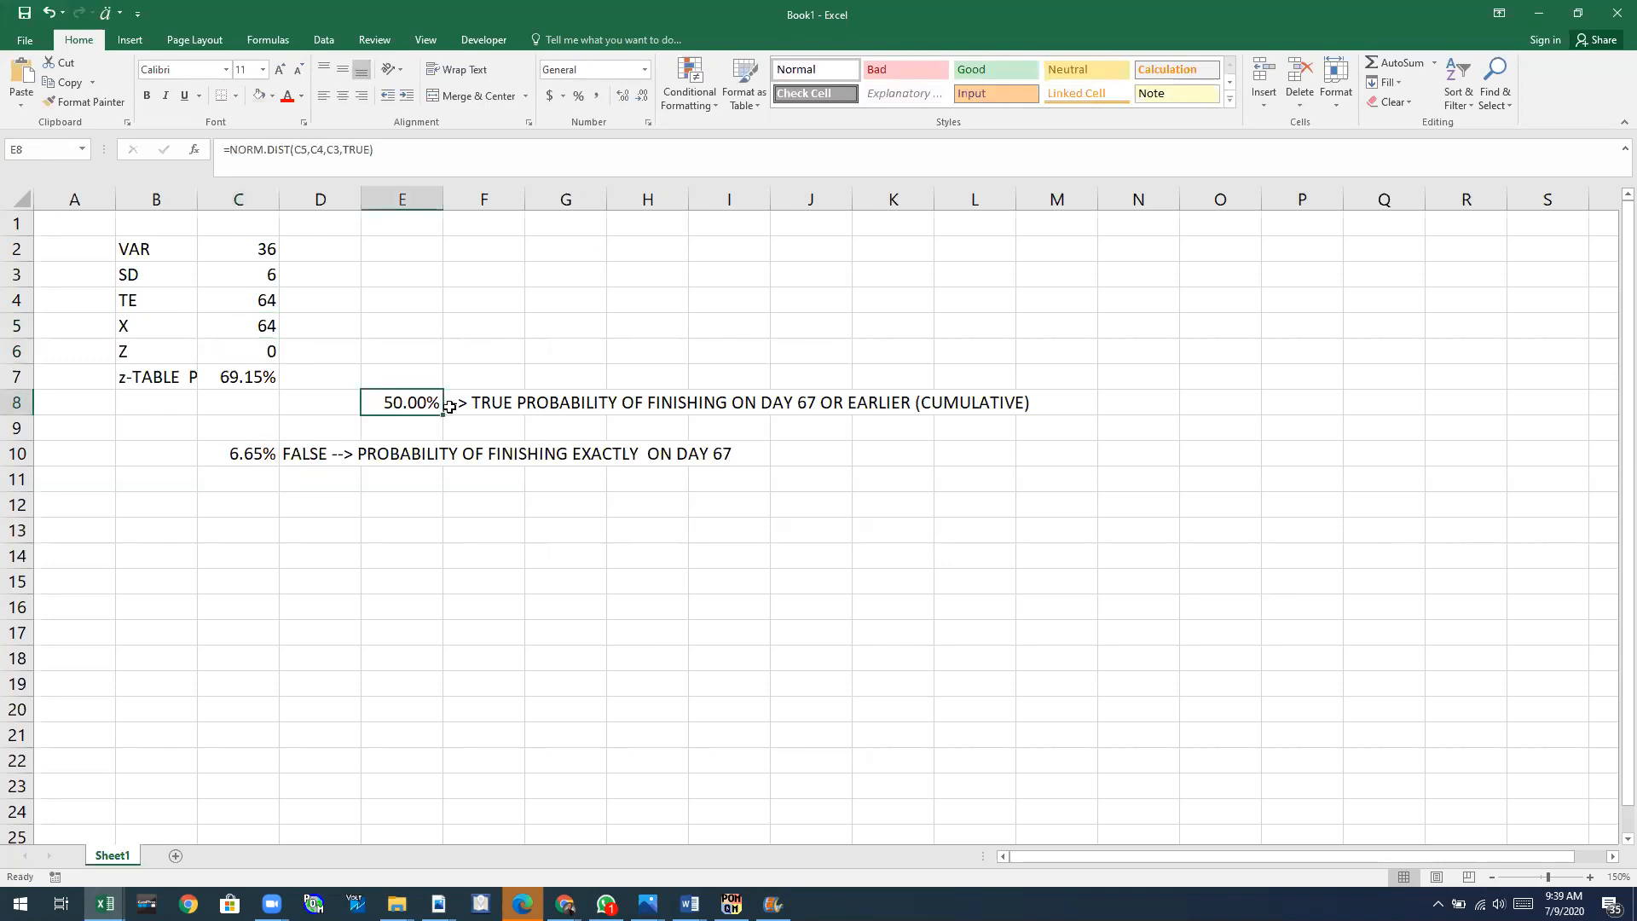
Restore the Excel window to its smaller size and view the QM for Windows triple time estimate results beside the z-table's .00 to .09 columns.
click(235, 324)
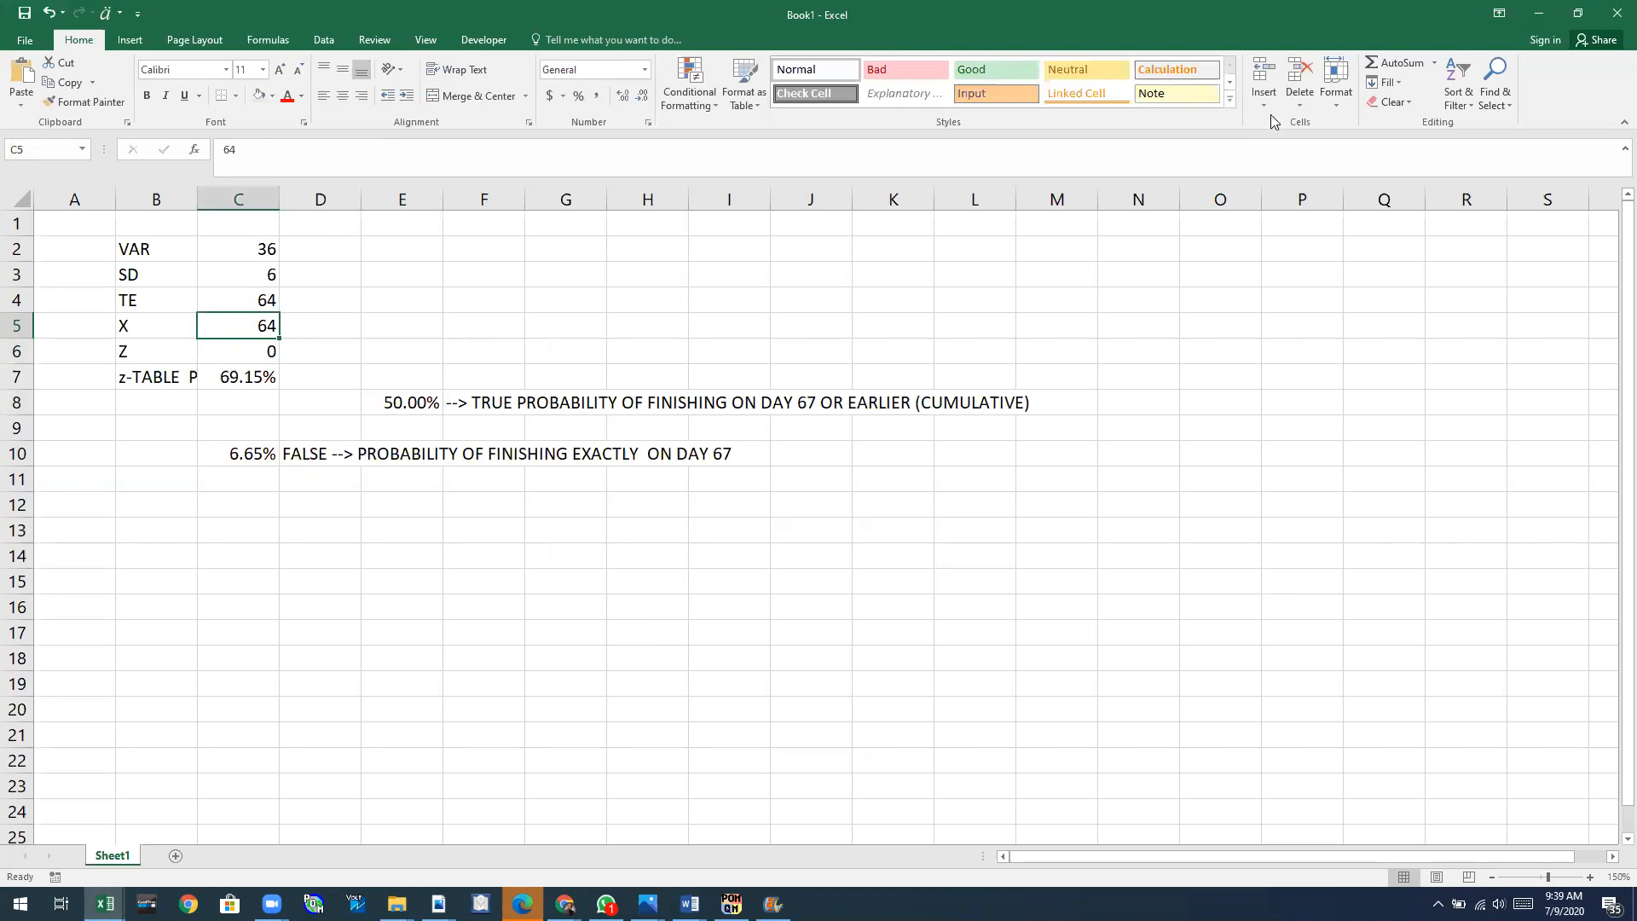
click(1578, 13)
click(217, 628)
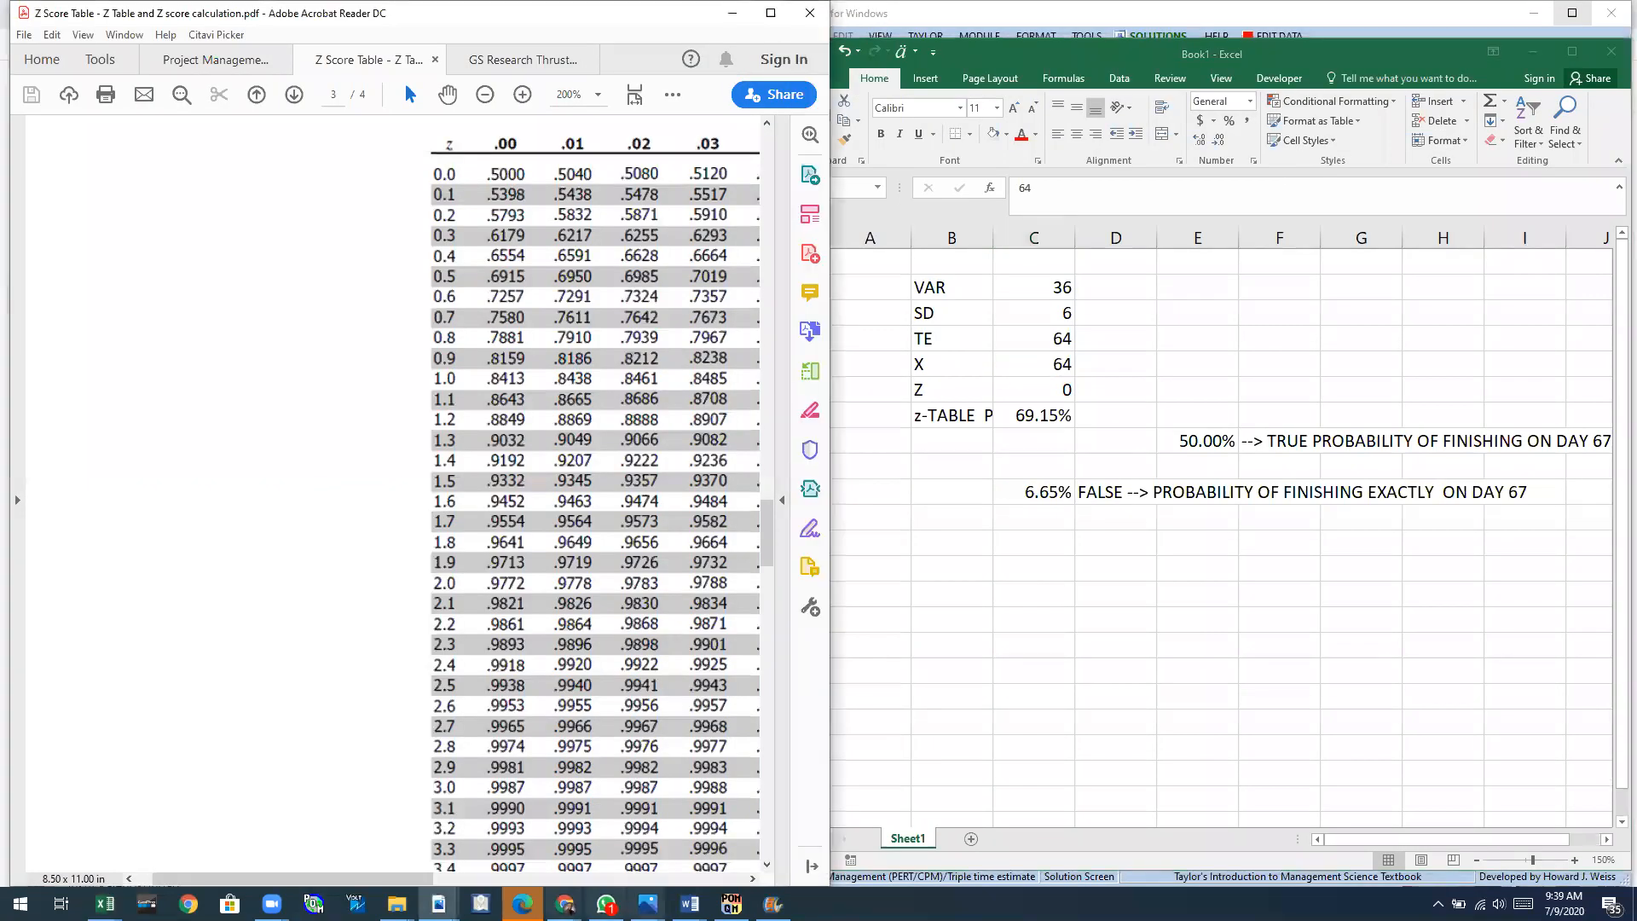
click(733, 907)
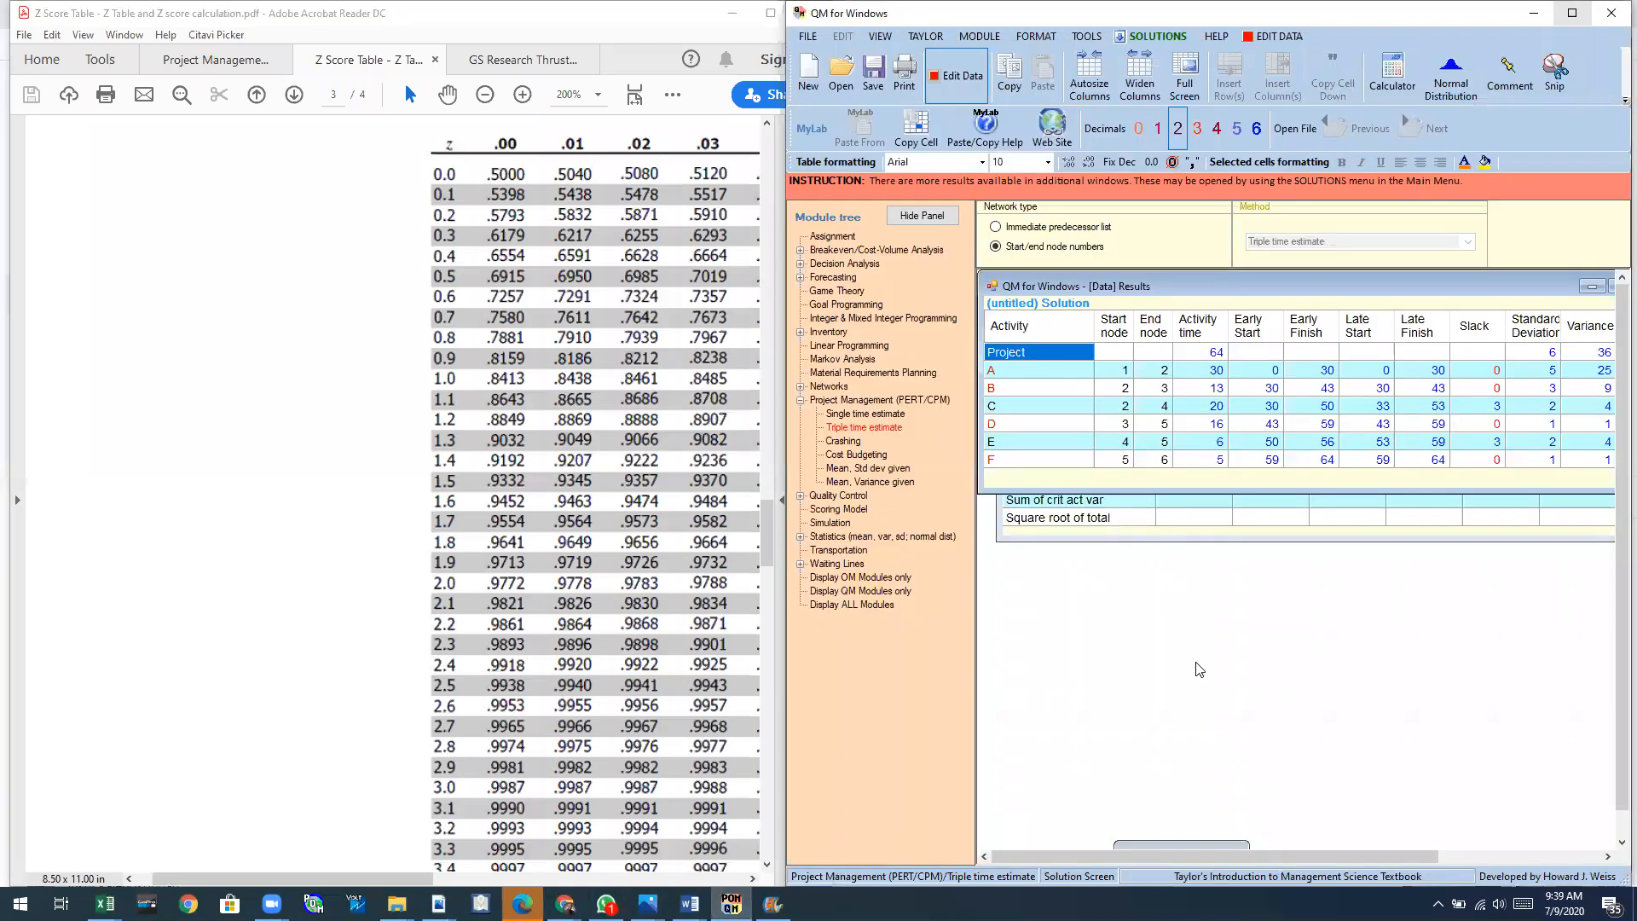
click(110, 623)
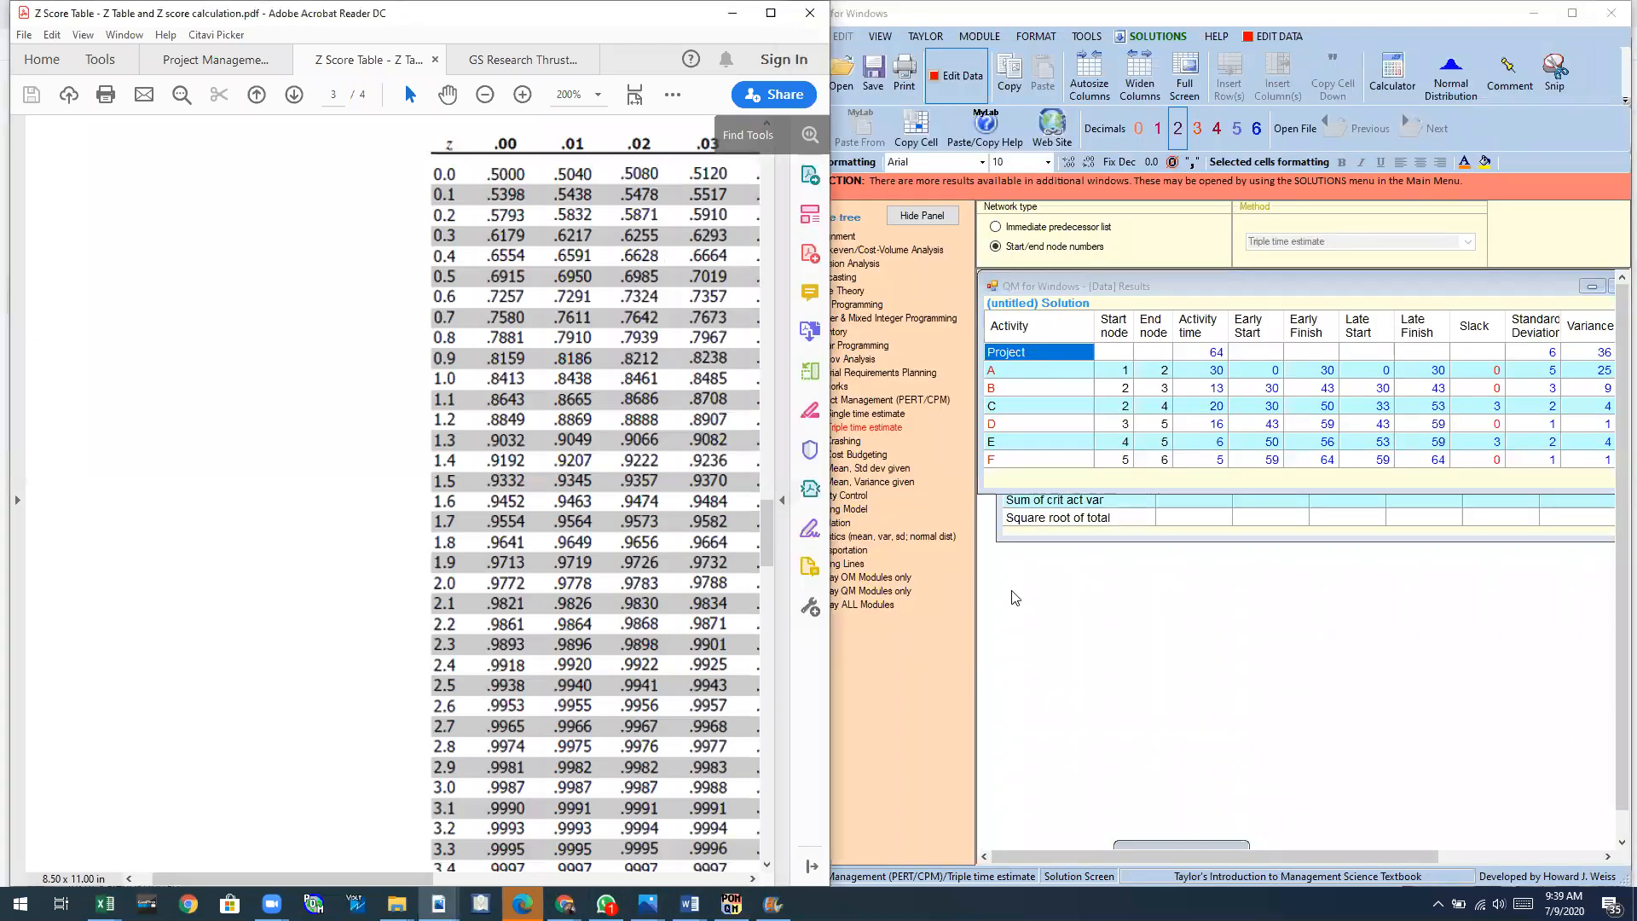
click(1173, 603)
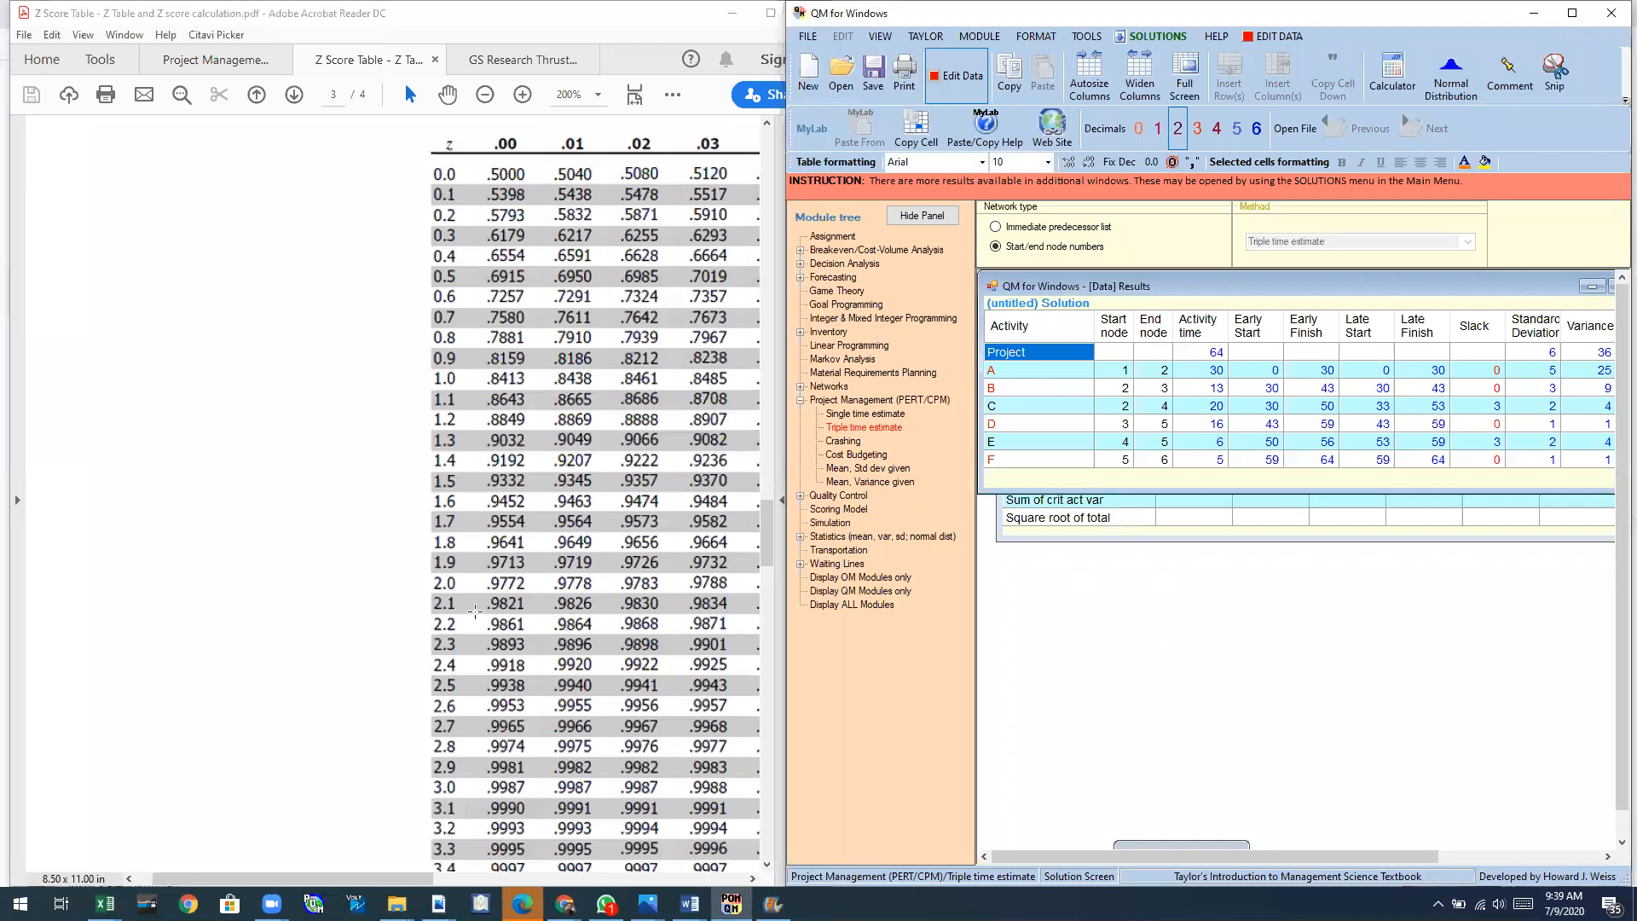
drag(370, 884, 519, 889)
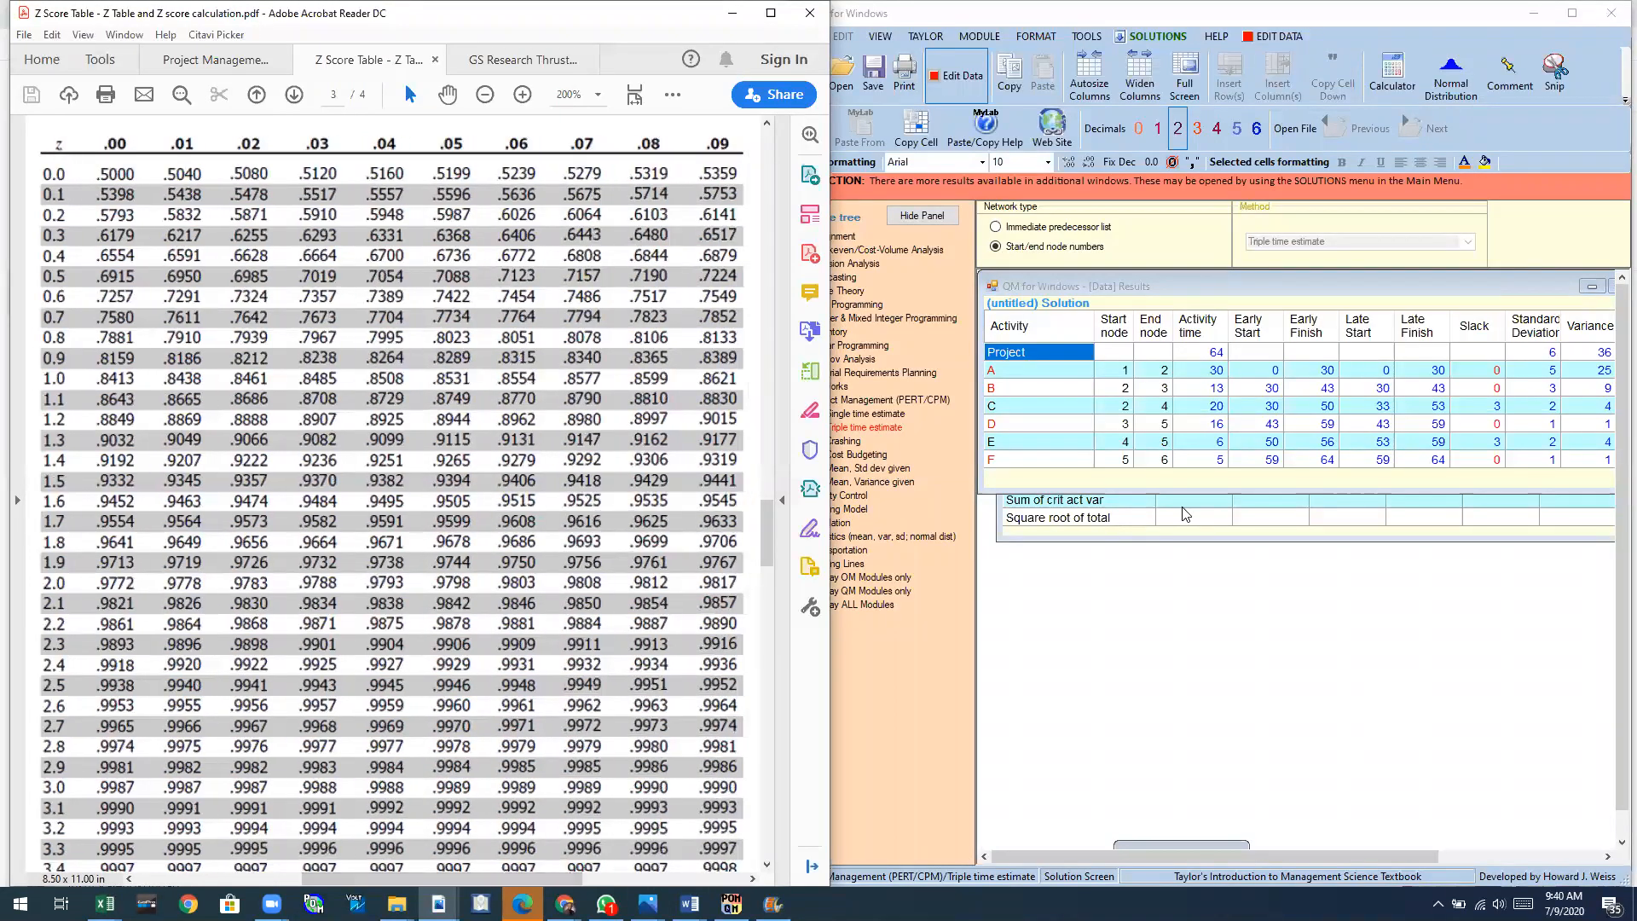